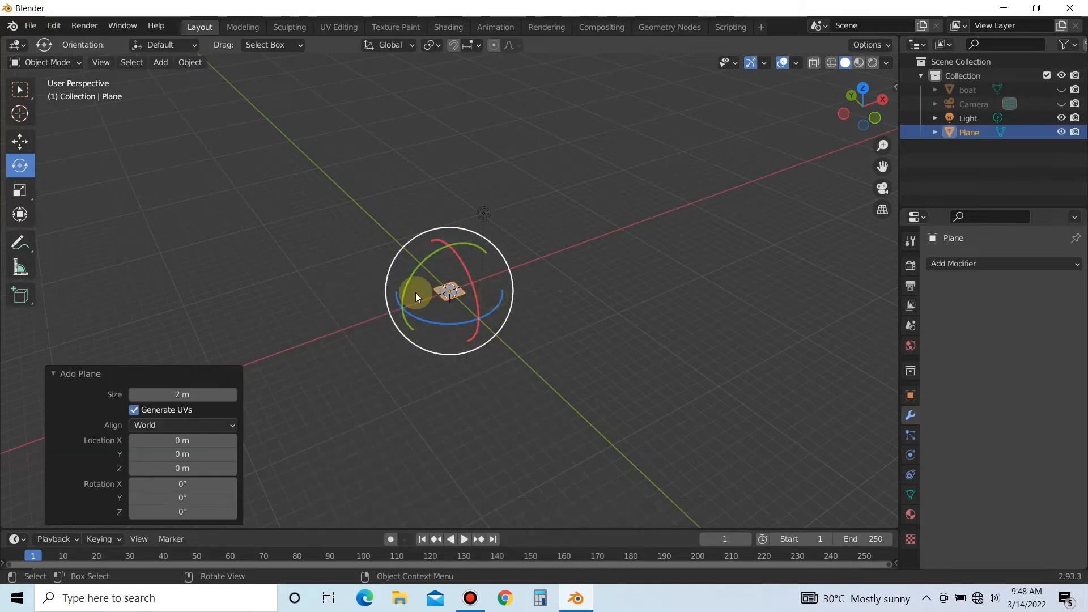
# Step: Add an Ocean modifier to the plane, and briefly show the boat to compare its size with the water surface
pyautogui.click(981, 263)
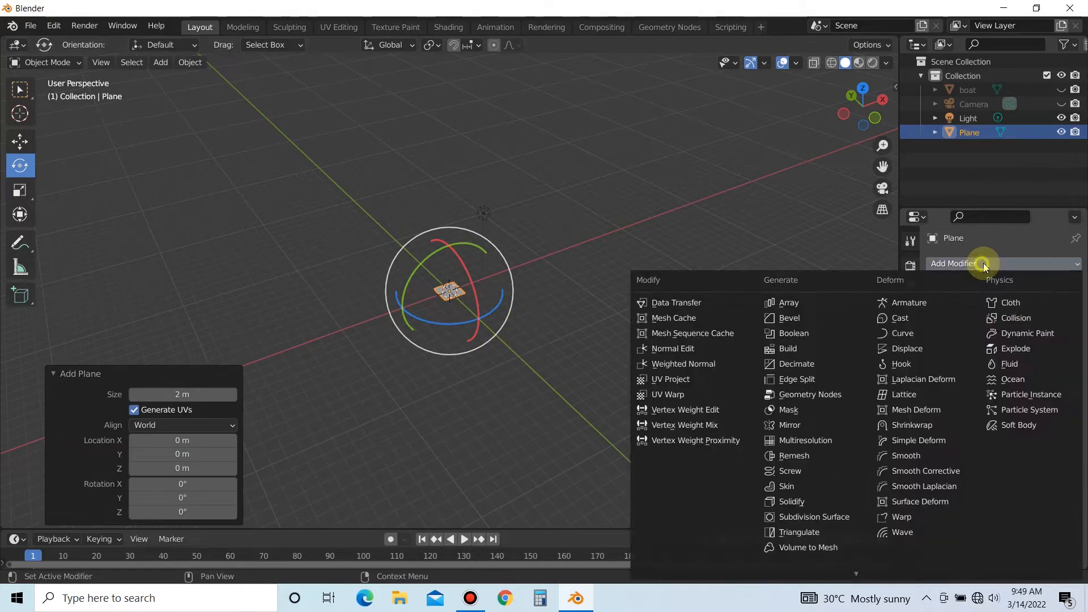
pyautogui.click(1004, 378)
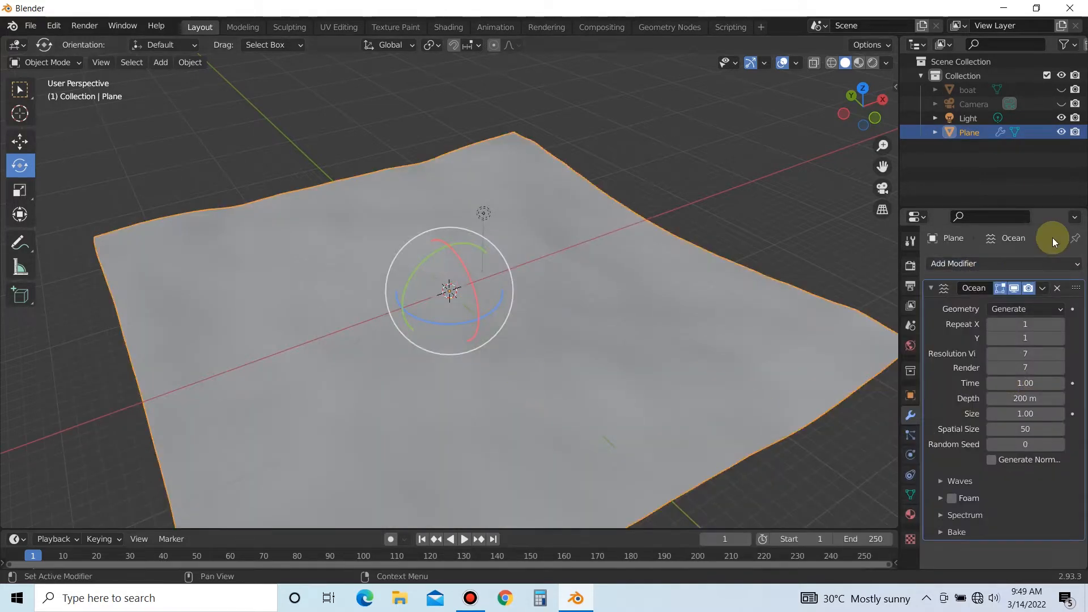
pyautogui.click(1061, 90)
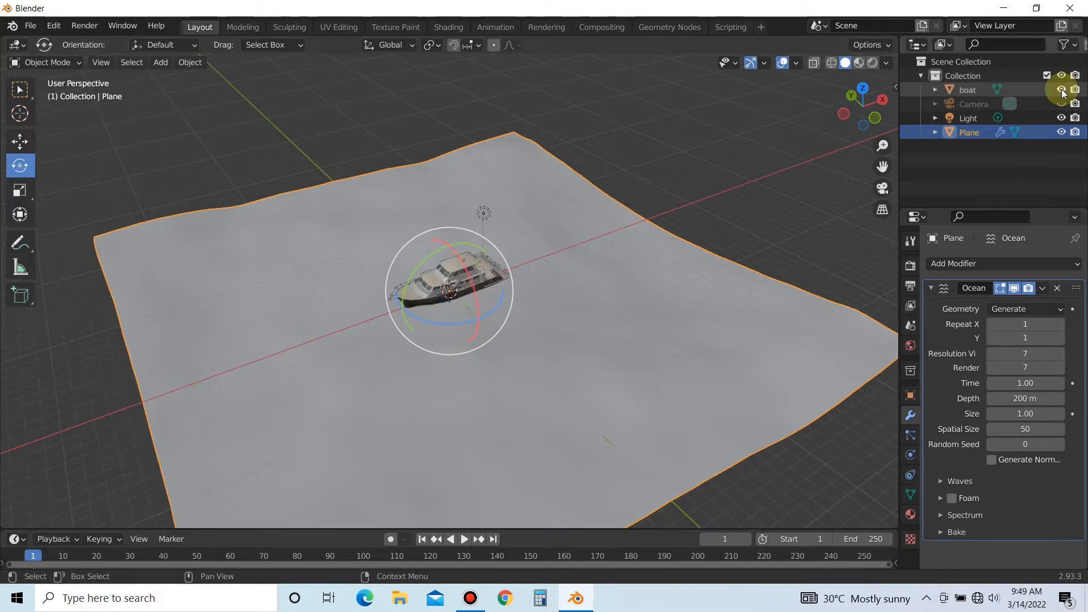
pyautogui.click(1062, 90)
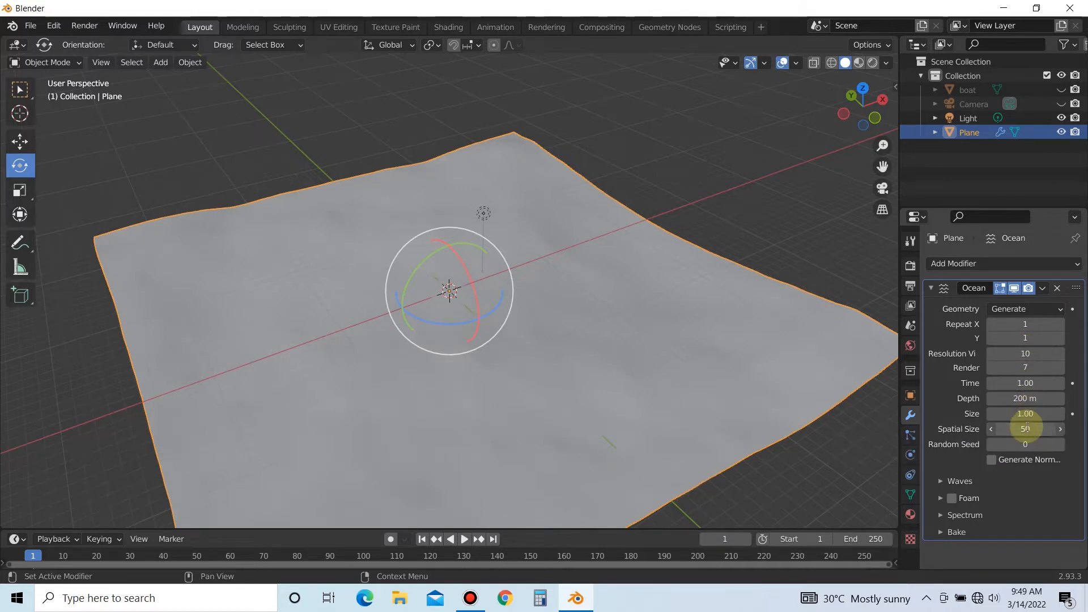
# Step: Set the Ocean modifier's viewport resolution to 10 and its spatial size to 30
pyautogui.press('Return')
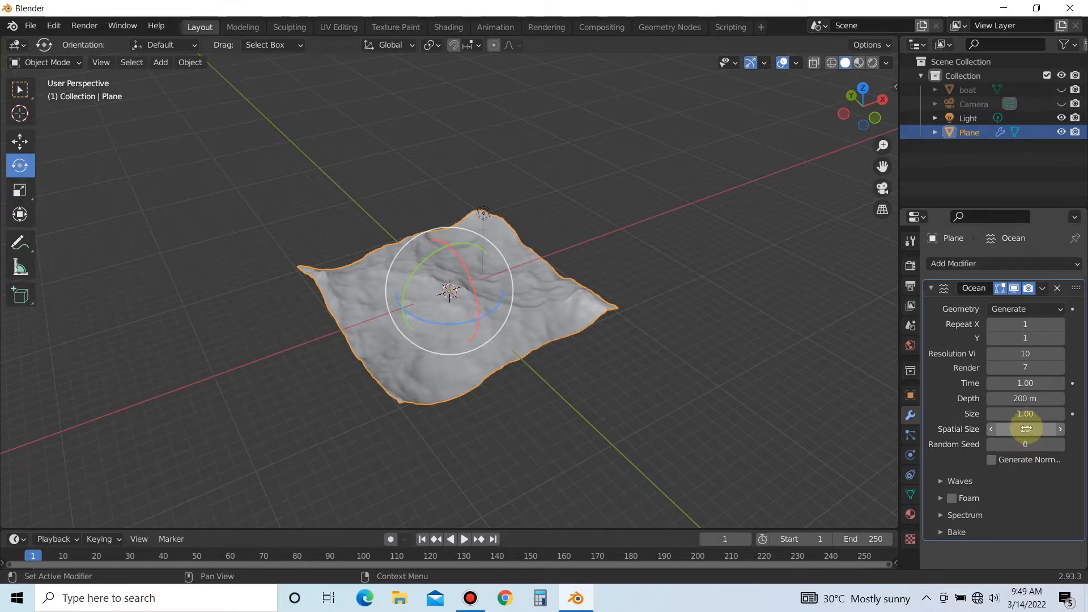
pyautogui.click(1027, 428)
pyautogui.write('30')
pyautogui.press('Return')
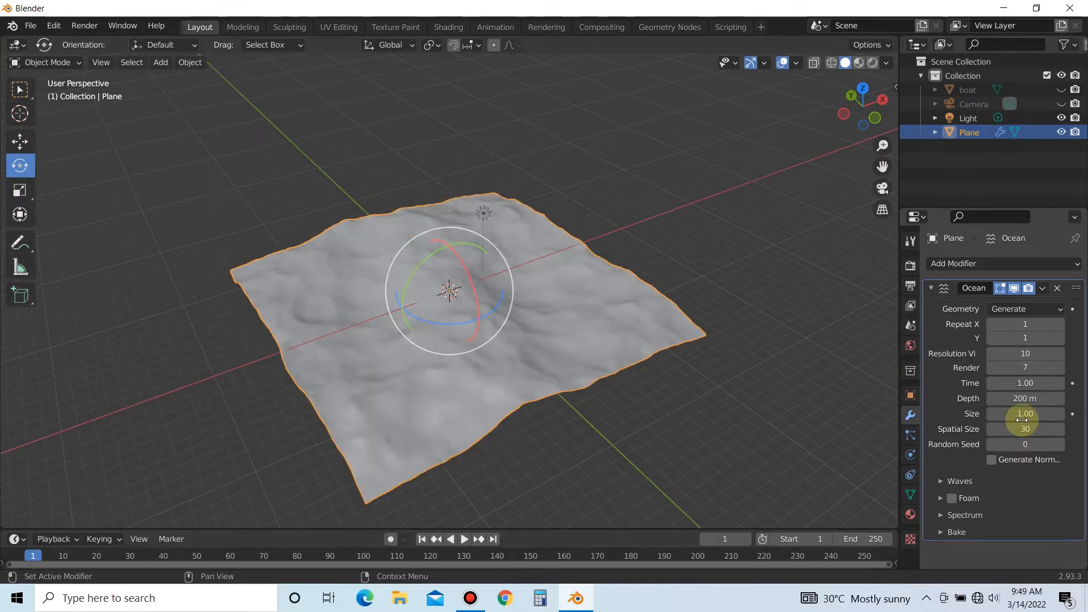
# Step: Set the ocean's wave scale to 0.5 and reduce its spatial size to 20
pyautogui.click(959, 481)
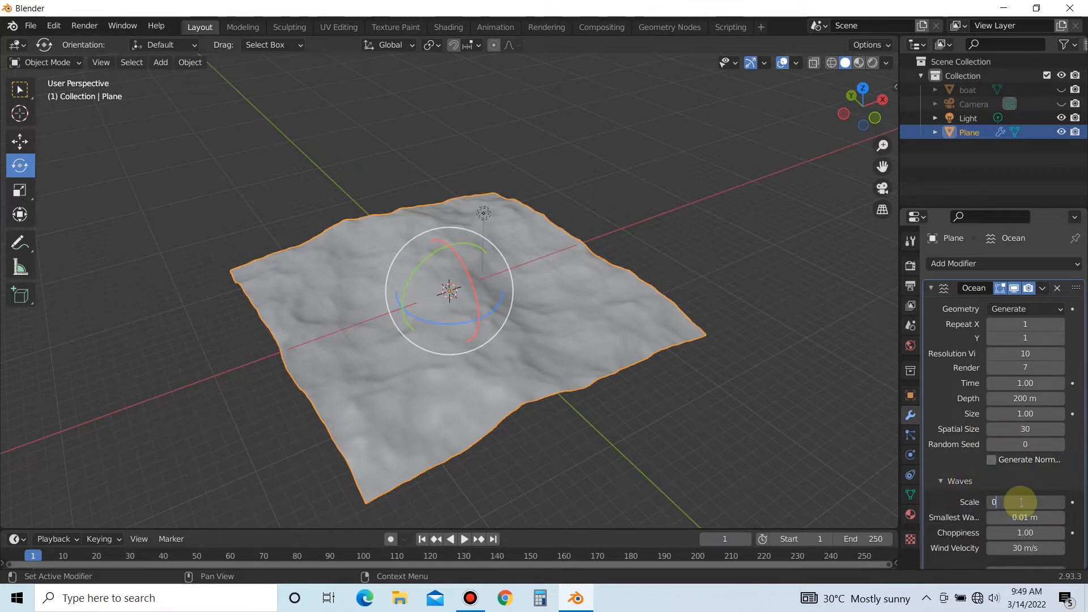
pyautogui.press('Return')
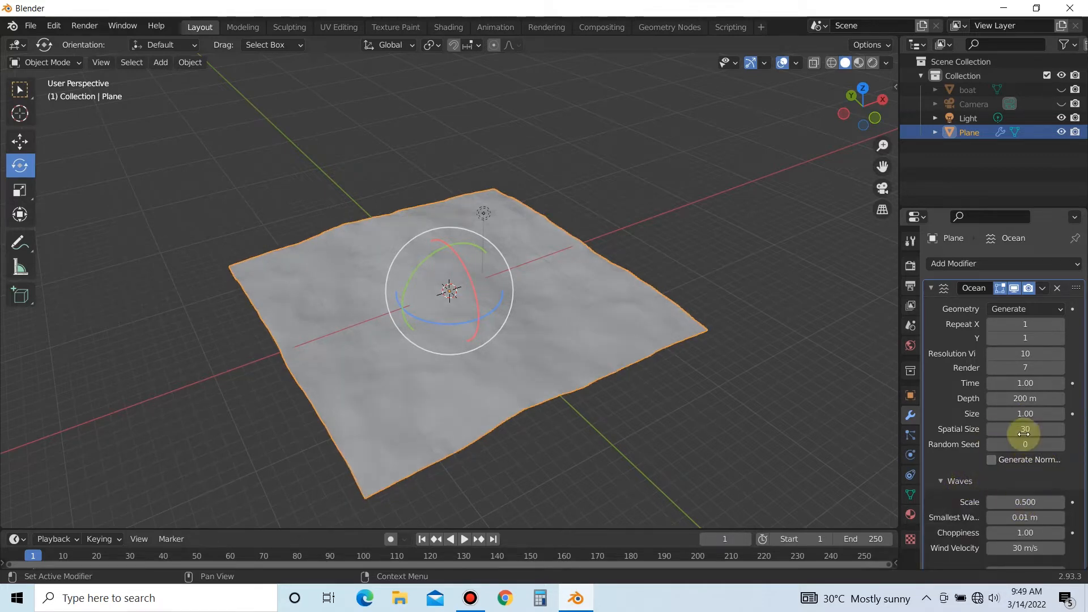
pyautogui.click(1024, 430)
pyautogui.write('20')
pyautogui.press('Return')
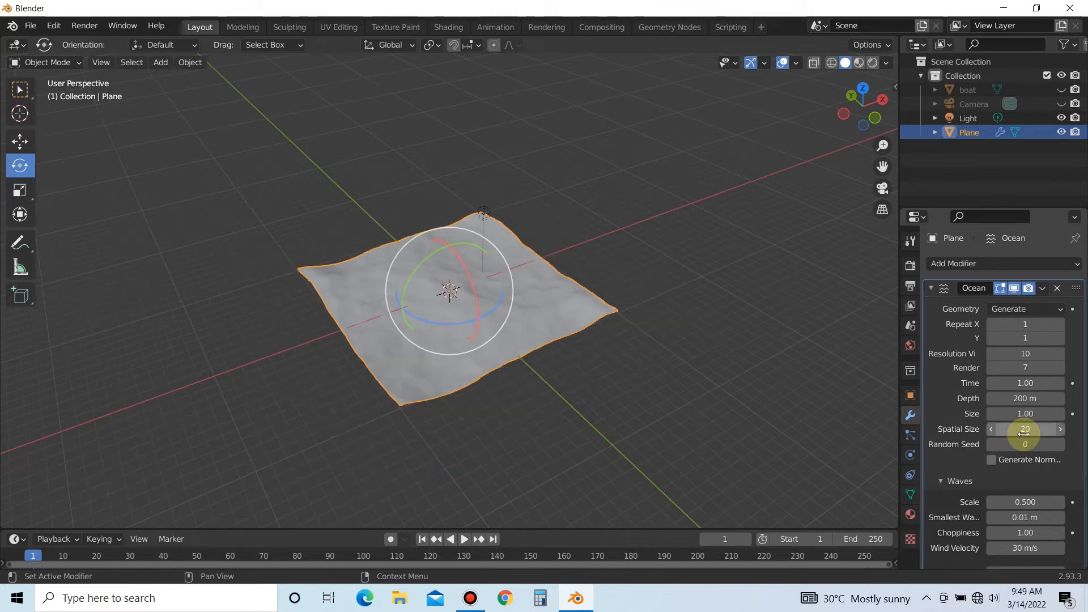
# Step: Check the boat against the ocean by showing and hiding it, and set the ocean's Repeat X to 2
pyautogui.click(1061, 90)
pyautogui.click(1061, 90)
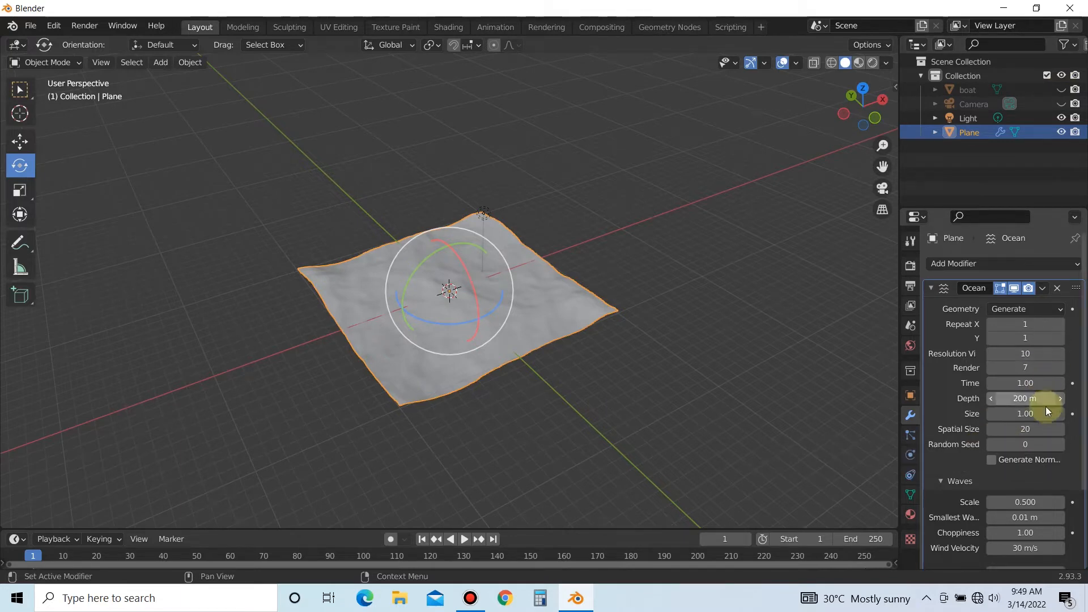
pyautogui.scroll(-1, 1039, 494)
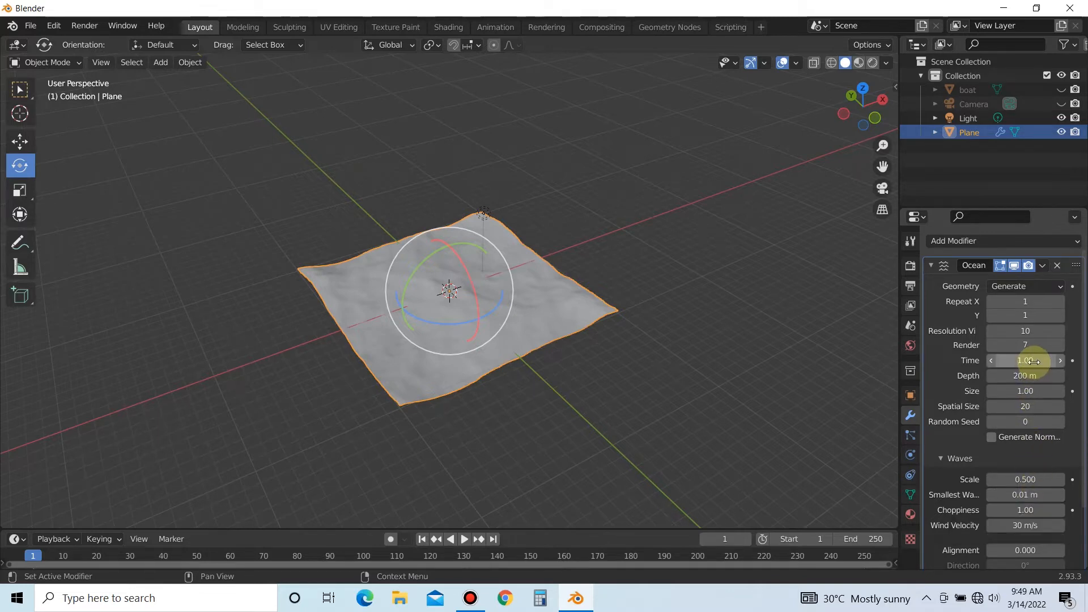
pyautogui.click(1059, 302)
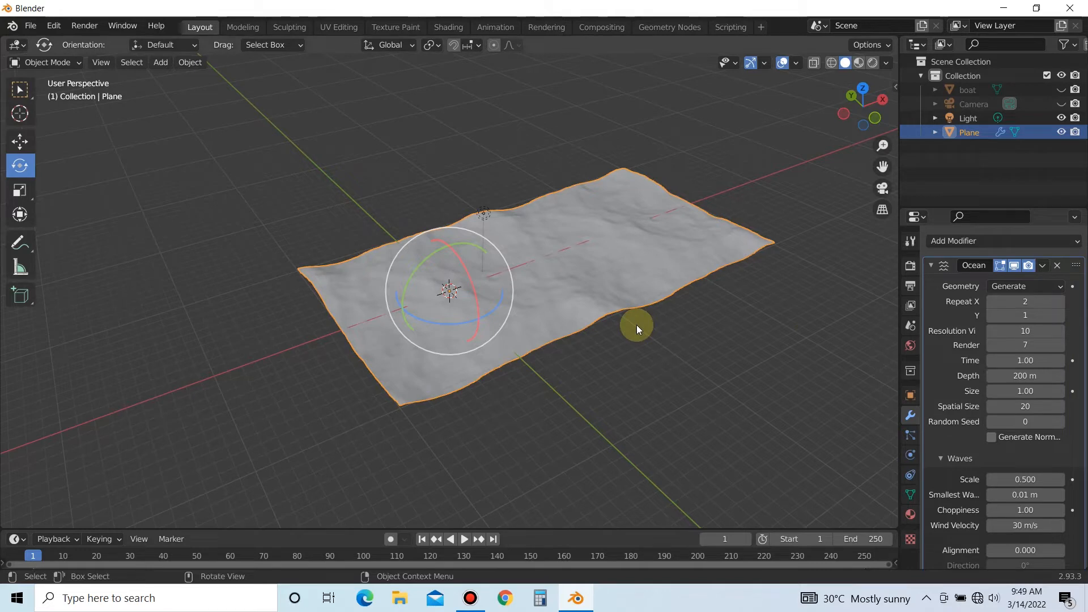
# Step: Unhide the boat and, in top view, move it about 8.68 m along X towards the ocean's middle
pyautogui.press('KP_7')
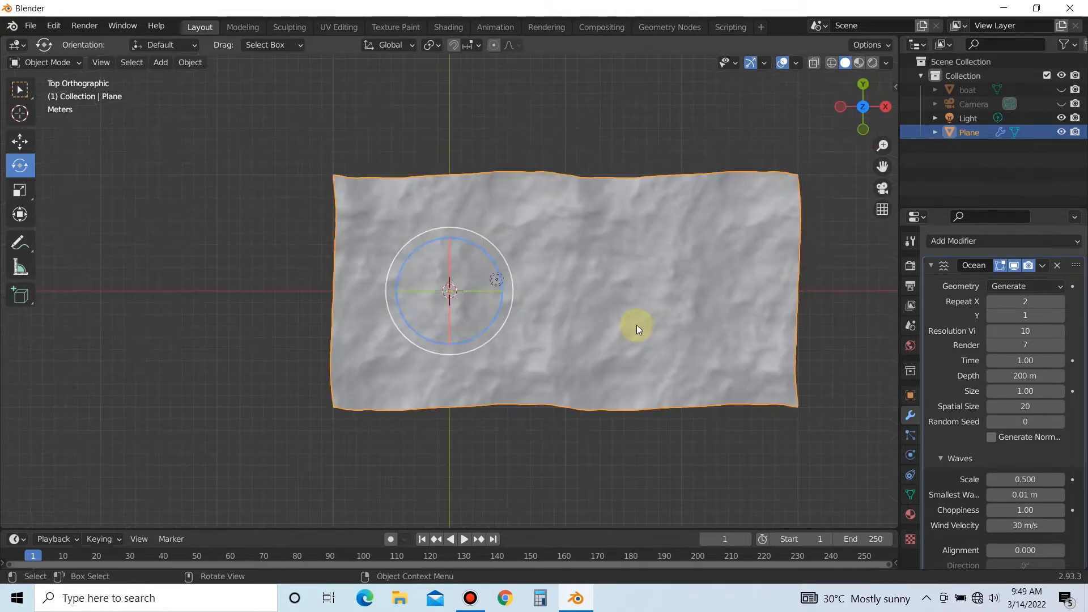
pyautogui.click(1062, 89)
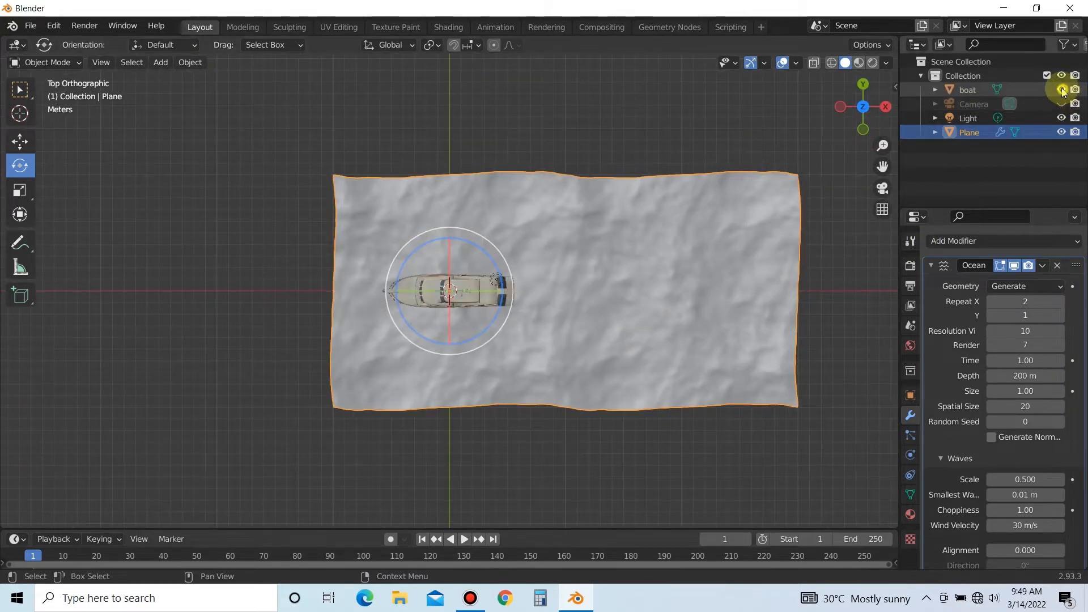
pyautogui.click(21, 141)
pyautogui.click(491, 295)
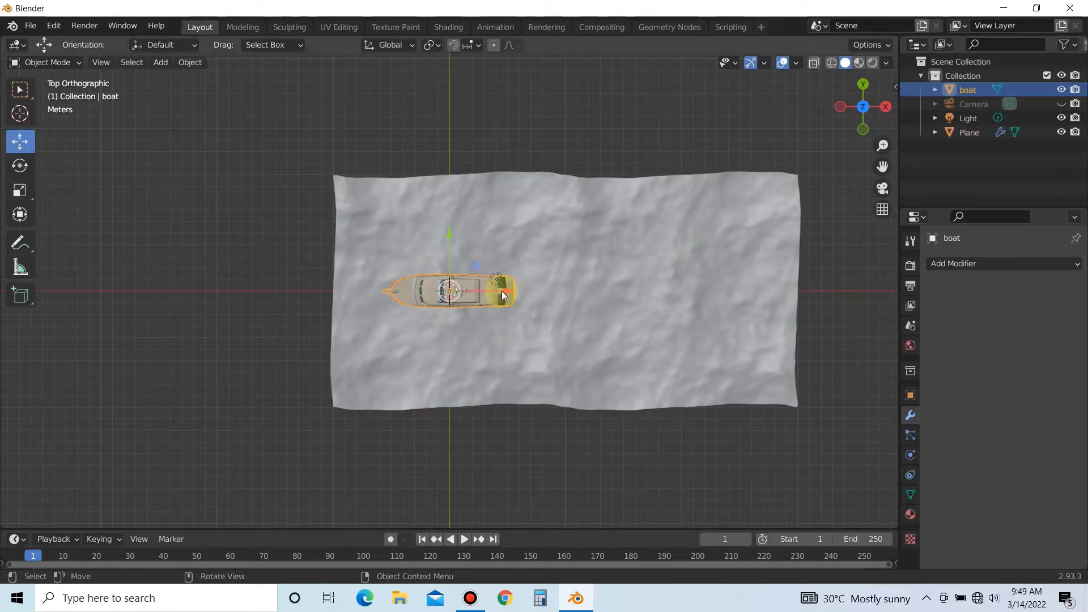
pyautogui.moveTo(502, 291); pyautogui.dragTo(603, 289)
# Step: Drive the ocean plane's Time value with a #frame-based expression and play the animation to check the waves
pyautogui.moveTo(862, 107); pyautogui.dragTo(879, 189)
pyautogui.scroll(4, 635, 257)
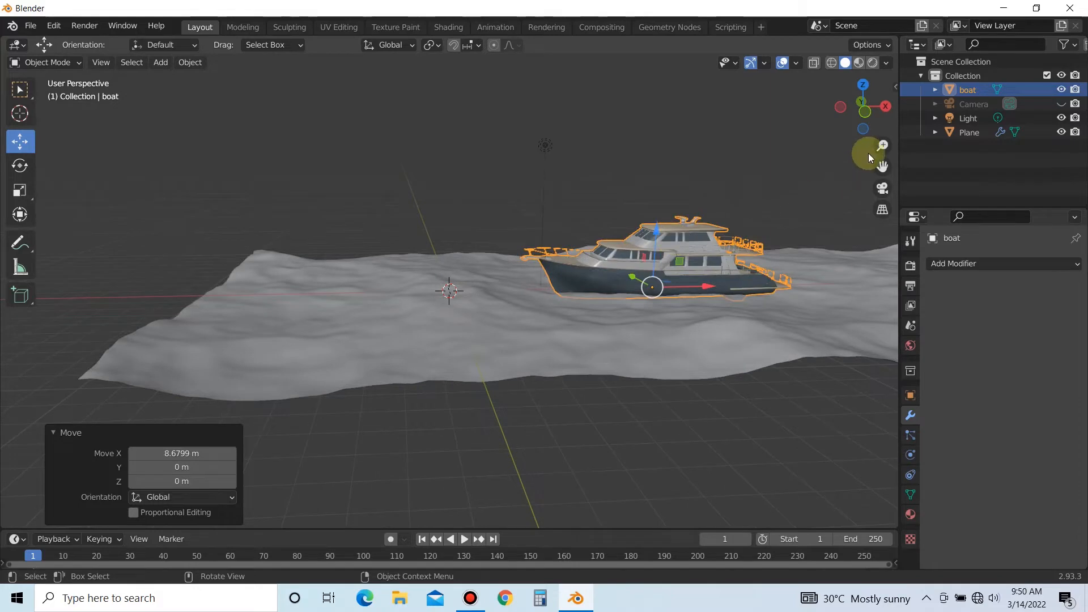
pyautogui.moveTo(869, 153); pyautogui.dragTo(806, 182)
pyautogui.moveTo(877, 112); pyautogui.dragTo(707, 138)
pyautogui.click(697, 138)
pyautogui.click(492, 416)
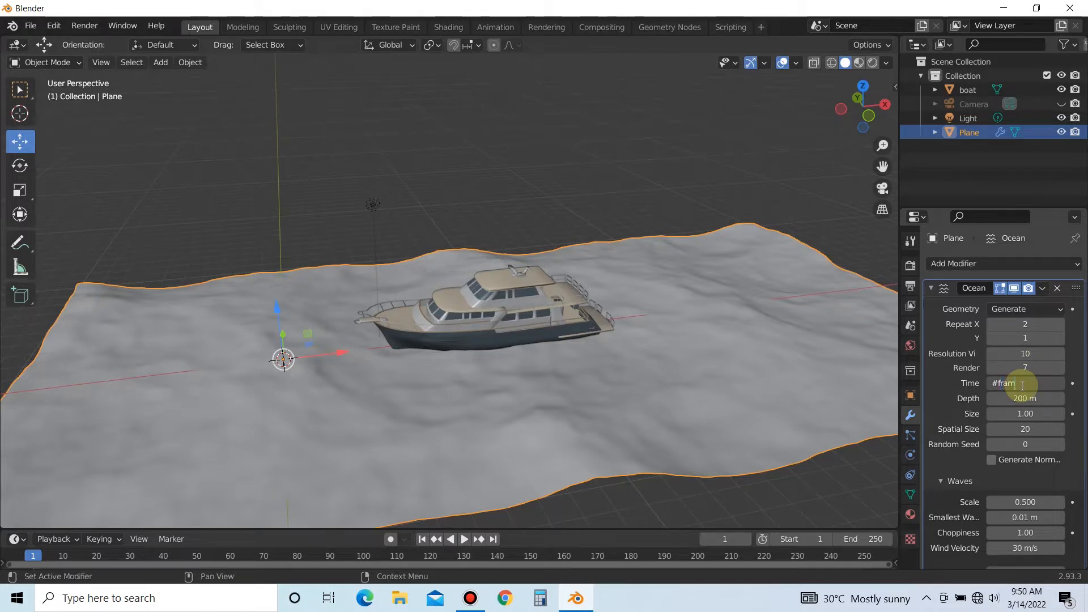
pyautogui.press('Return')
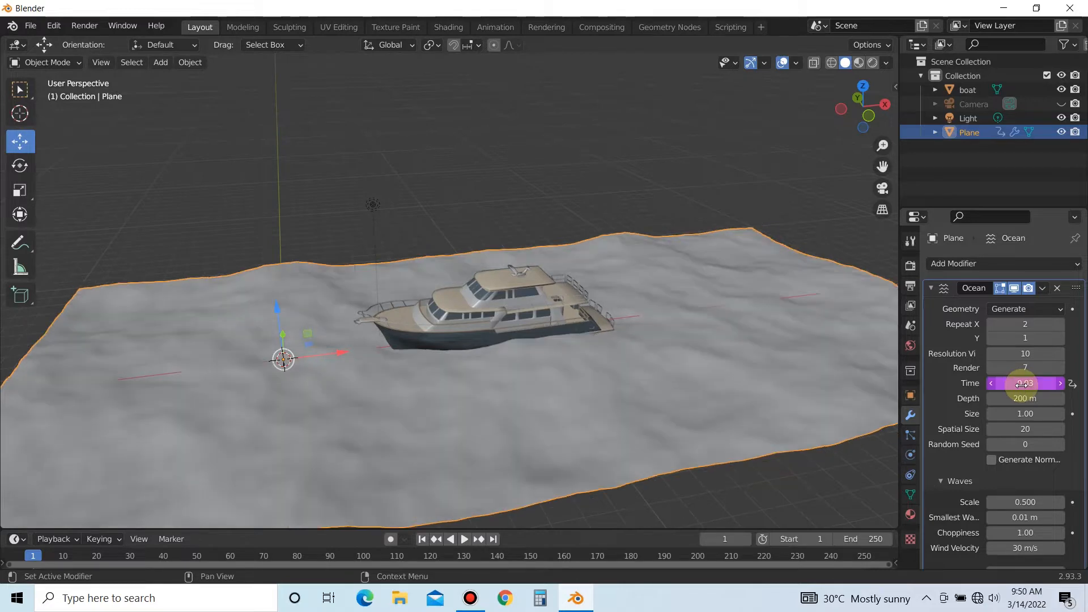
pyautogui.press('space')
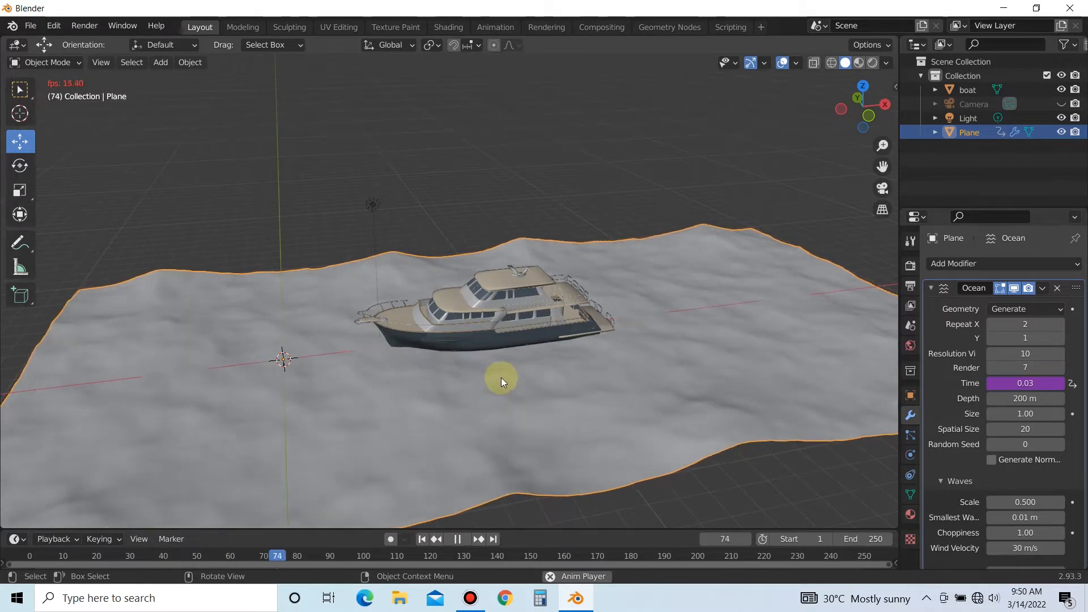
pyautogui.press('space')
# Step: Add a new mesh plane and move it about 9.44 m along X so it sits under the boat
pyautogui.hotkey('shift', 'a')
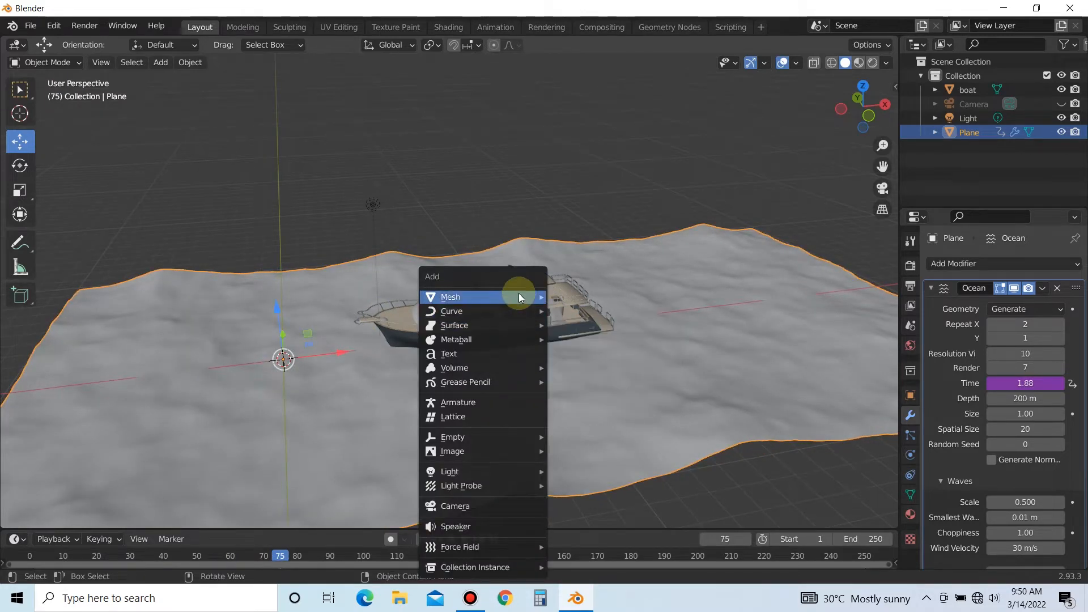
pyautogui.moveTo(518, 294)
pyautogui.click(579, 294)
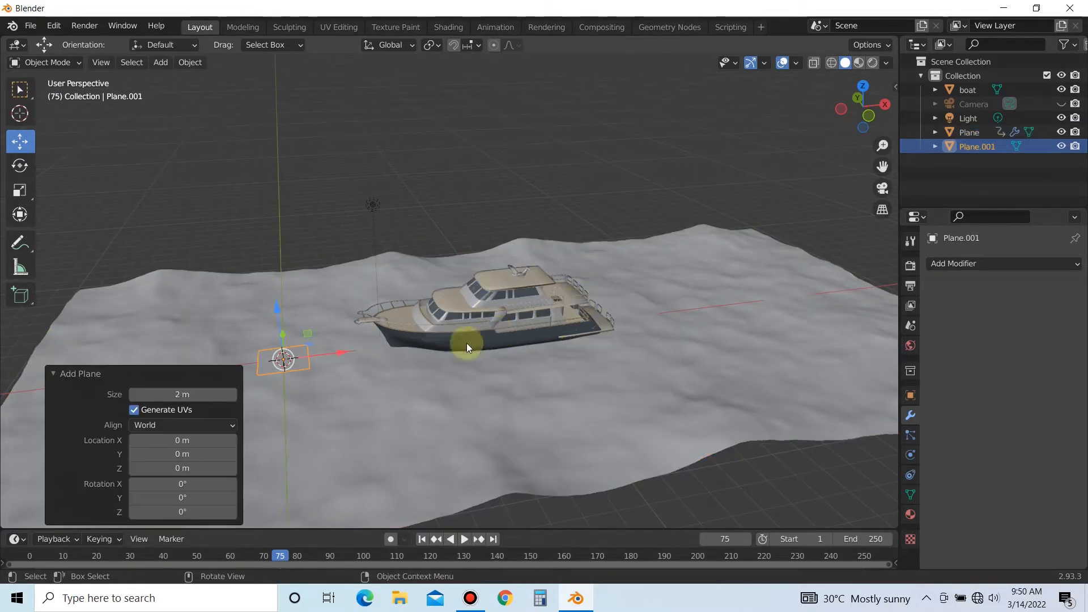
pyautogui.moveTo(330, 352); pyautogui.dragTo(556, 343)
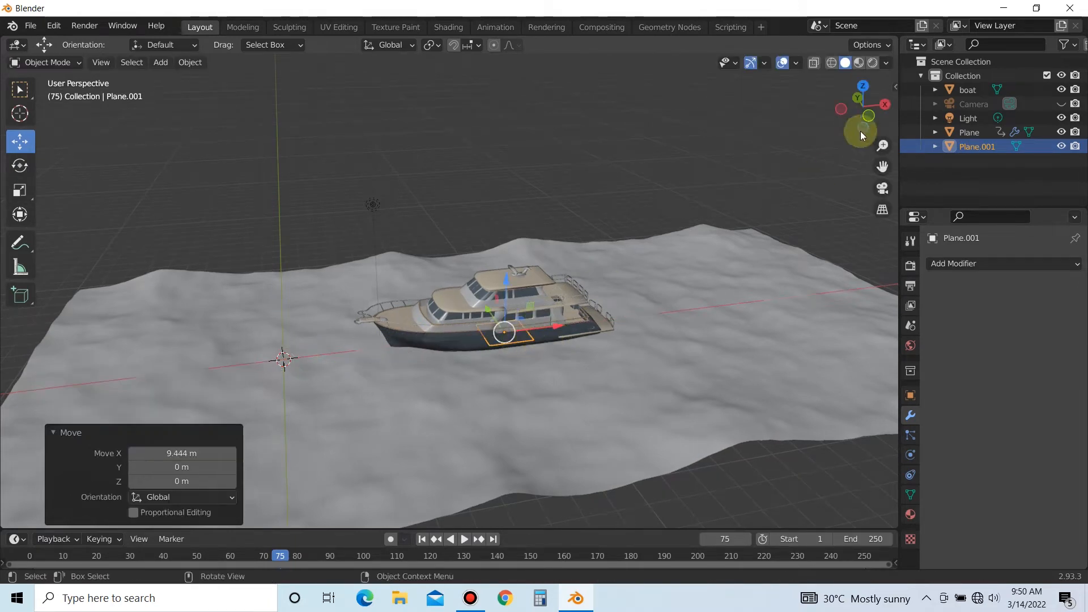
# Step: In top view, scale the new plane by about 6.92 along X and 2.4 along Y to surround the boat
pyautogui.press('KP_7')
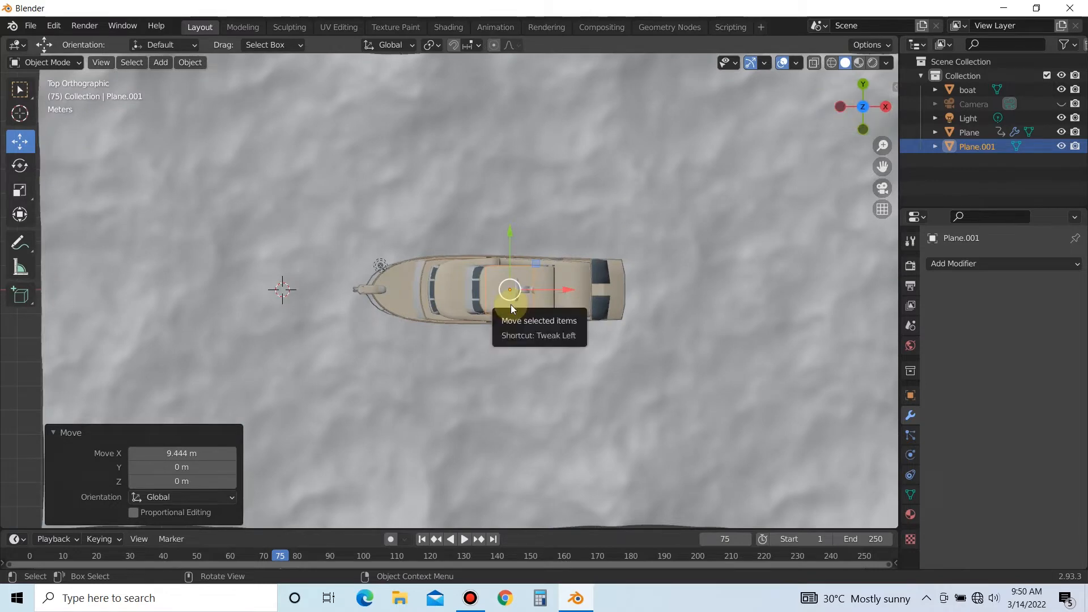
pyautogui.press('s')
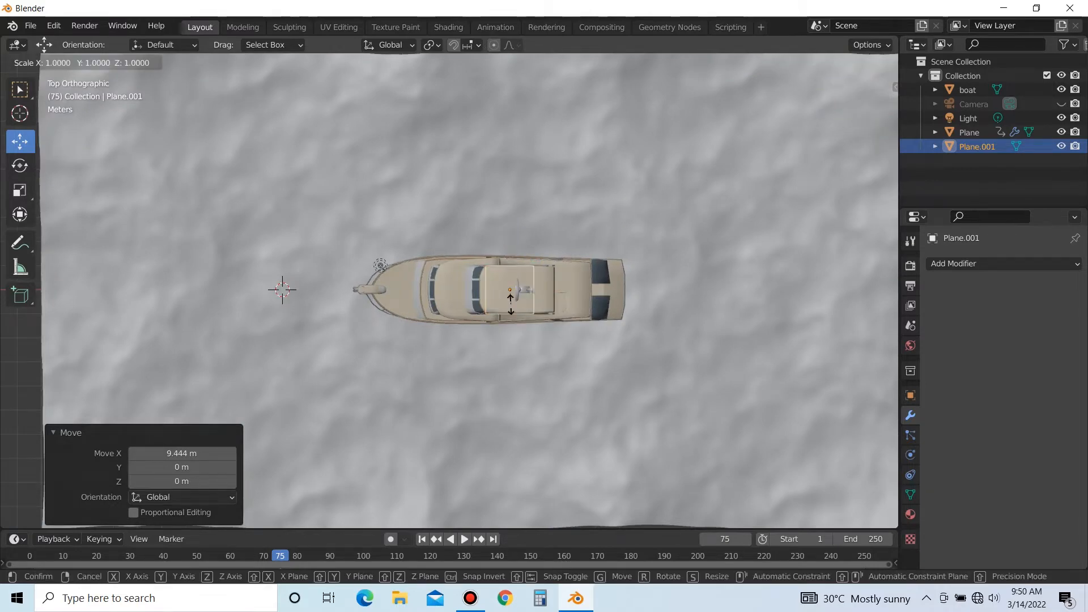
pyautogui.press('x')
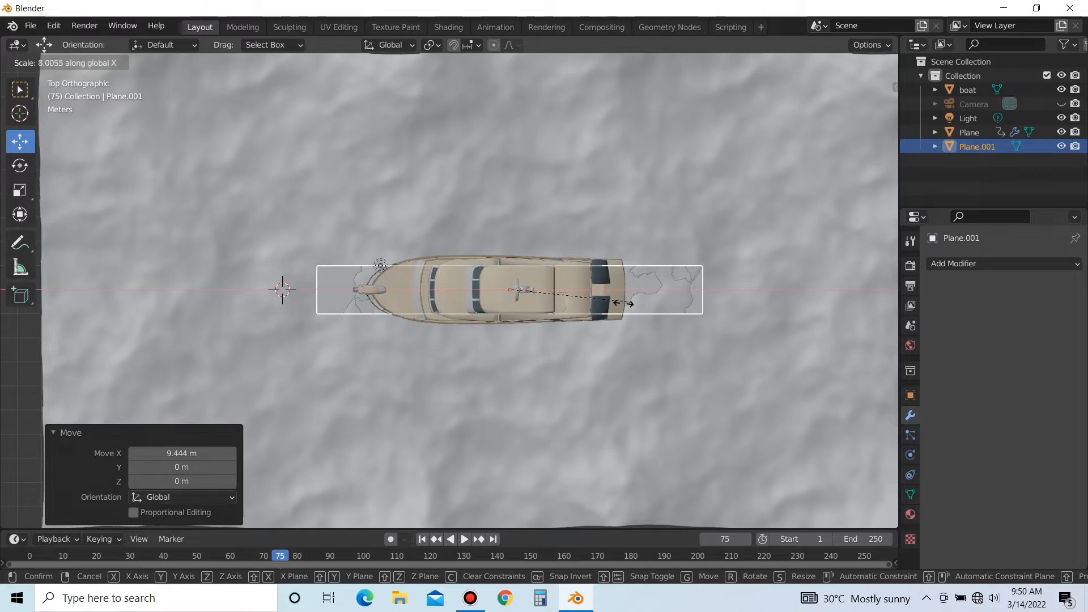
pyautogui.click(616, 308)
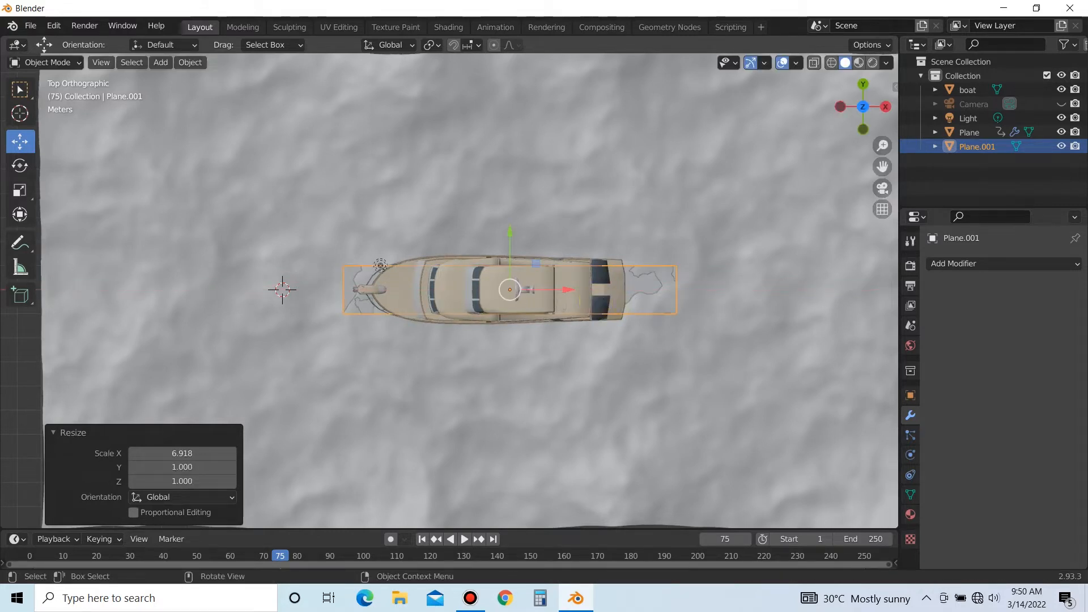
pyautogui.press('s')
pyautogui.press('y')
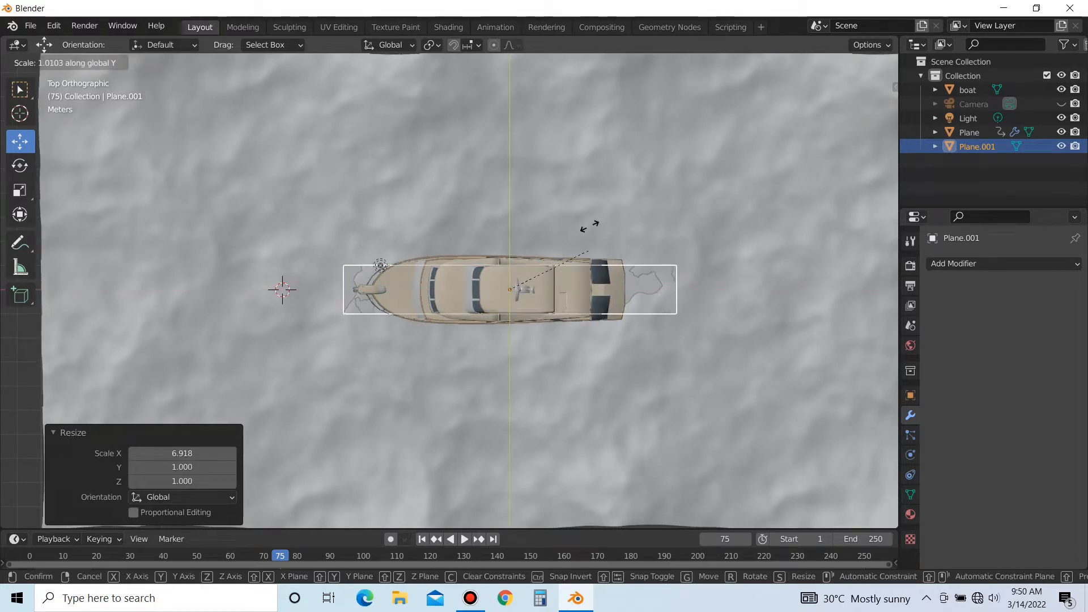
pyautogui.click(596, 102)
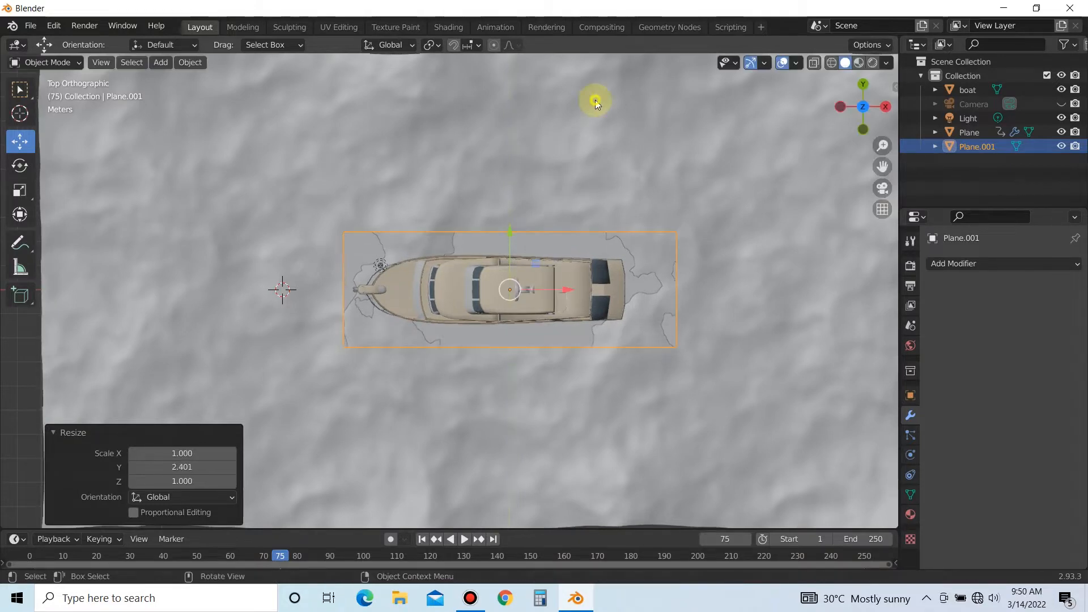
# Step: Subdivide the new plane's mesh in Edit Mode with 40 cuts
pyautogui.press('Tab')
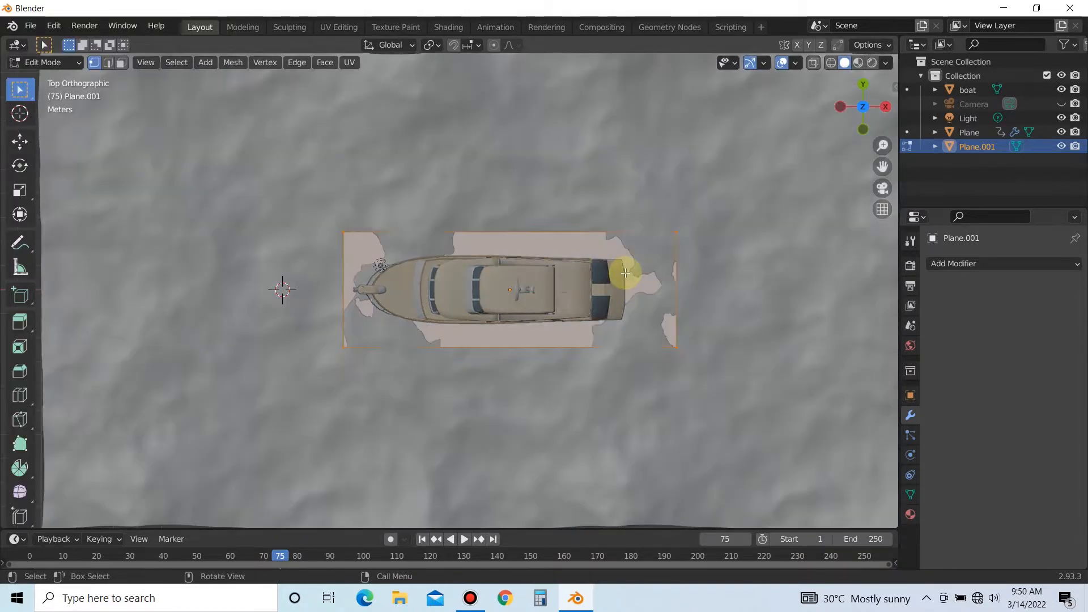
pyautogui.rightClick(636, 258)
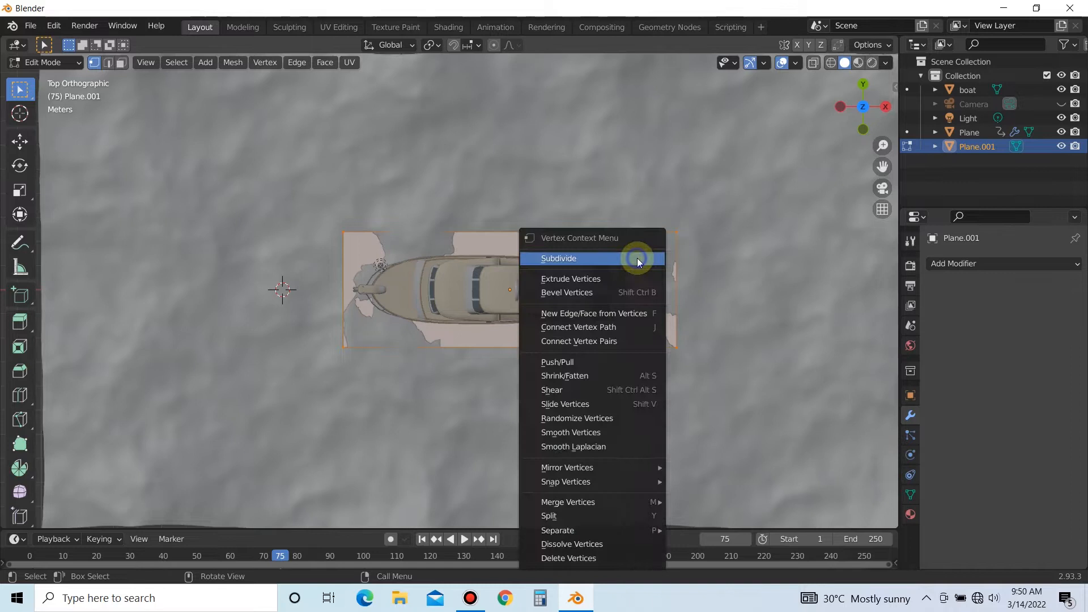
pyautogui.click(607, 258)
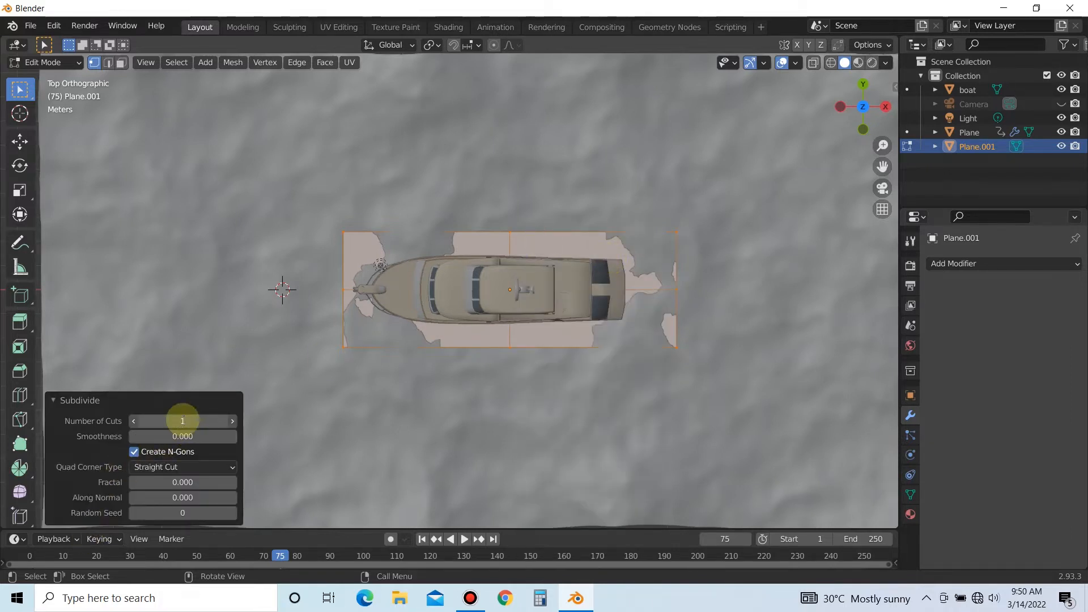
pyautogui.click(183, 420)
pyautogui.write('40')
pyautogui.press('Return')
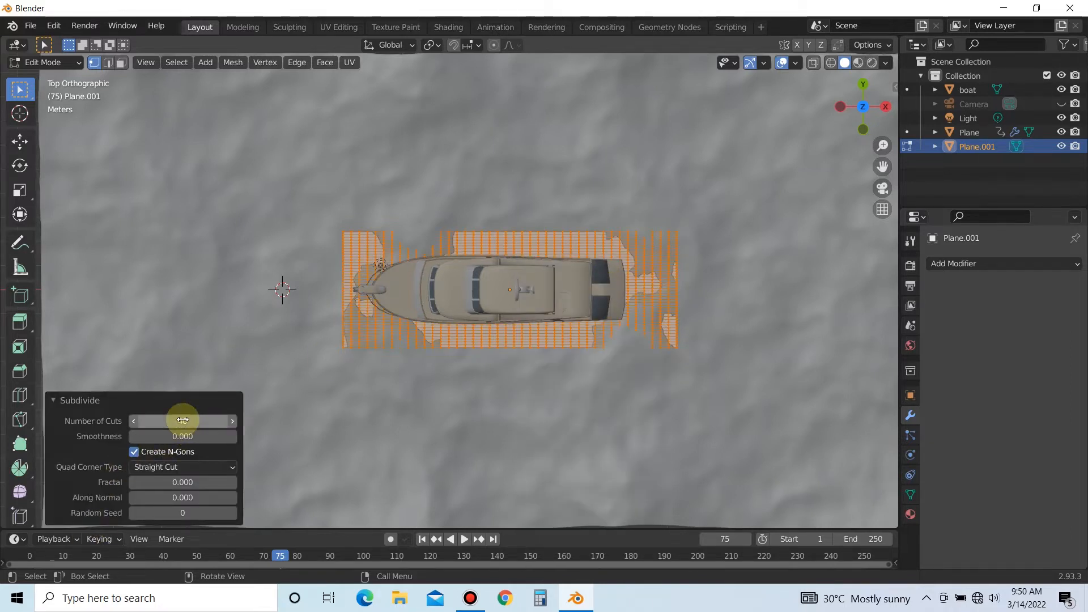
# Step: Create a vertex group on the subdivided plane and assign all its selected vertices to it
pyautogui.click(910, 495)
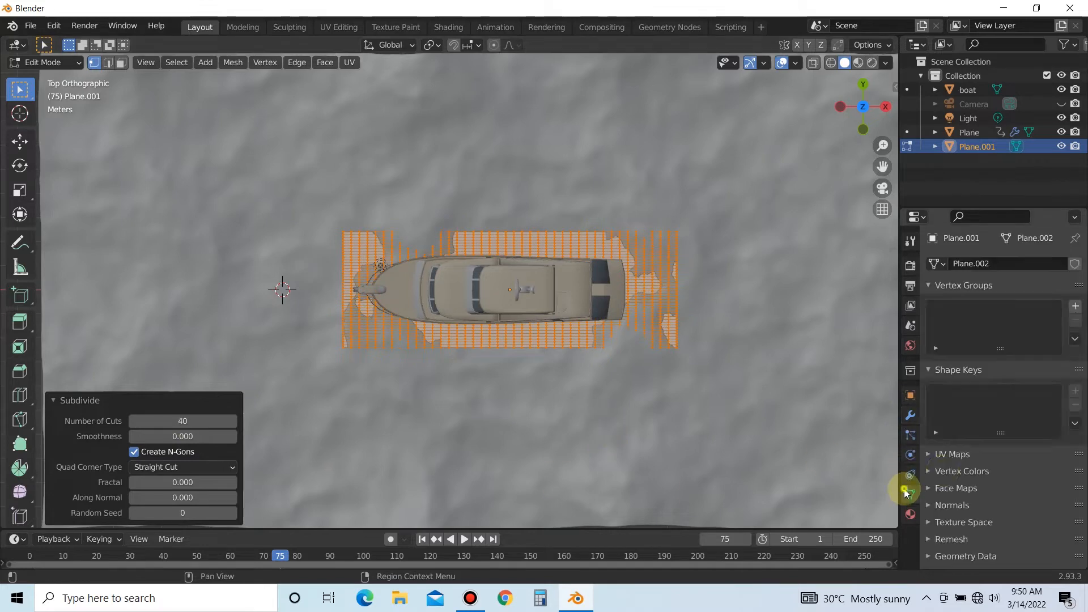
pyautogui.click(1075, 306)
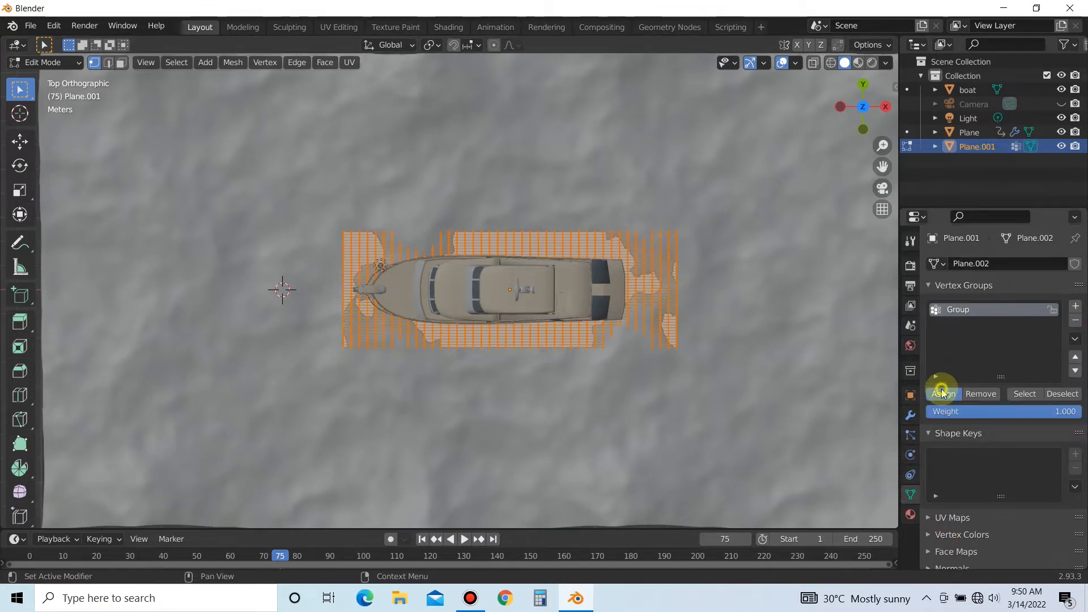
pyautogui.click(910, 417)
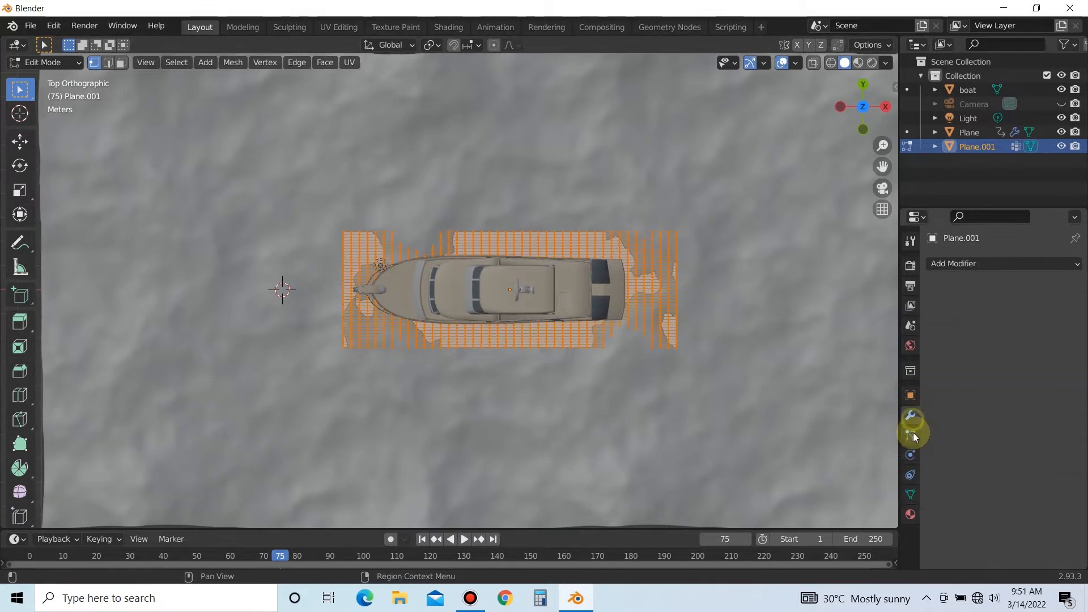
# Step: Leave Edit Mode and add a Shrinkwrap modifier to the subdivided helper plane
pyautogui.click(912, 437)
pyautogui.click(911, 417)
pyautogui.press('Tab')
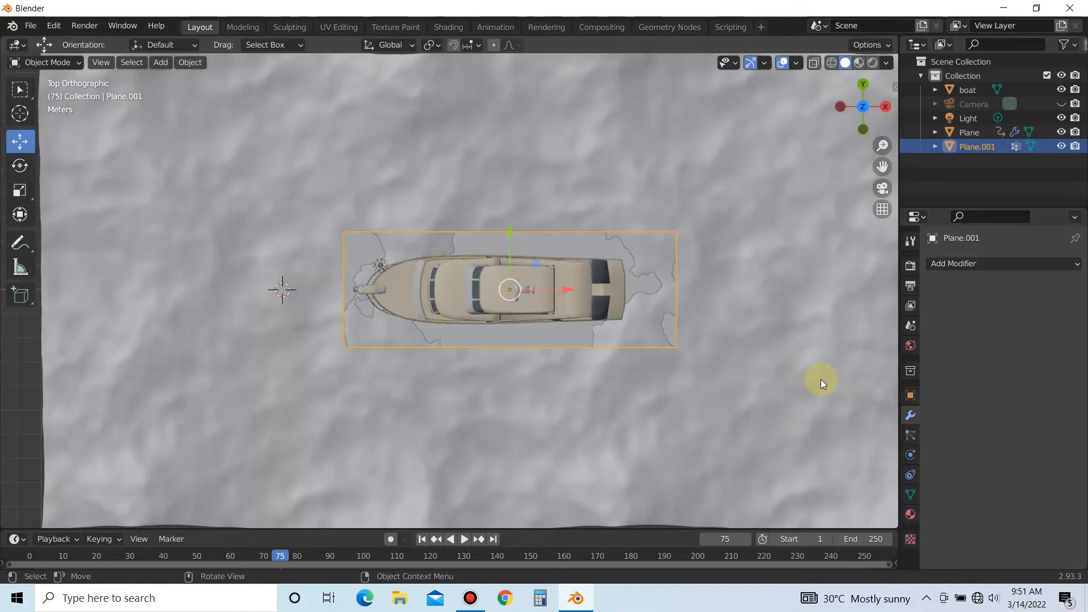
pyautogui.click(991, 264)
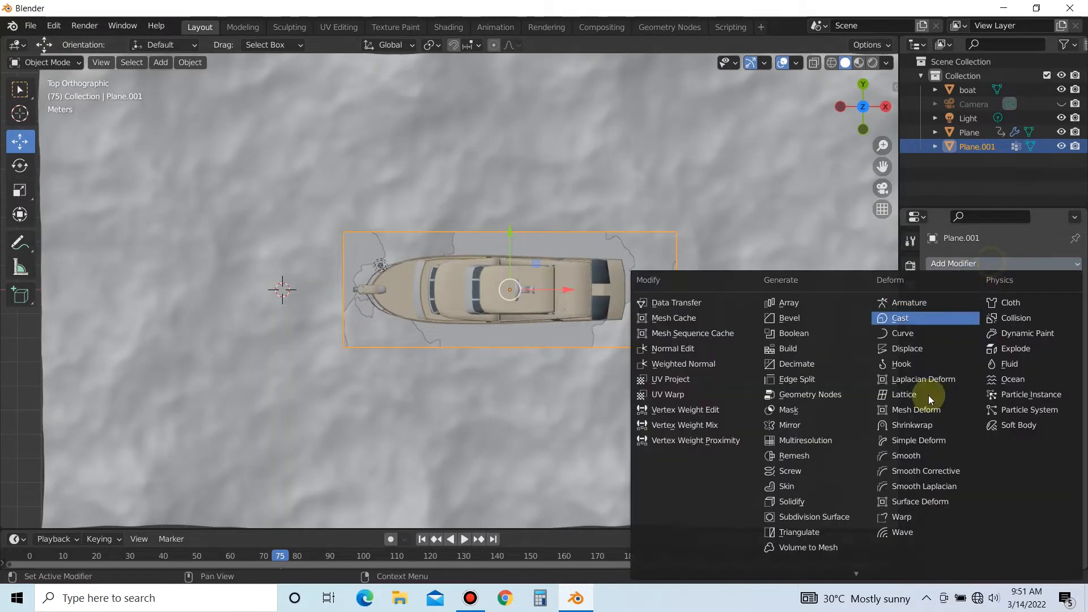
pyautogui.click(923, 420)
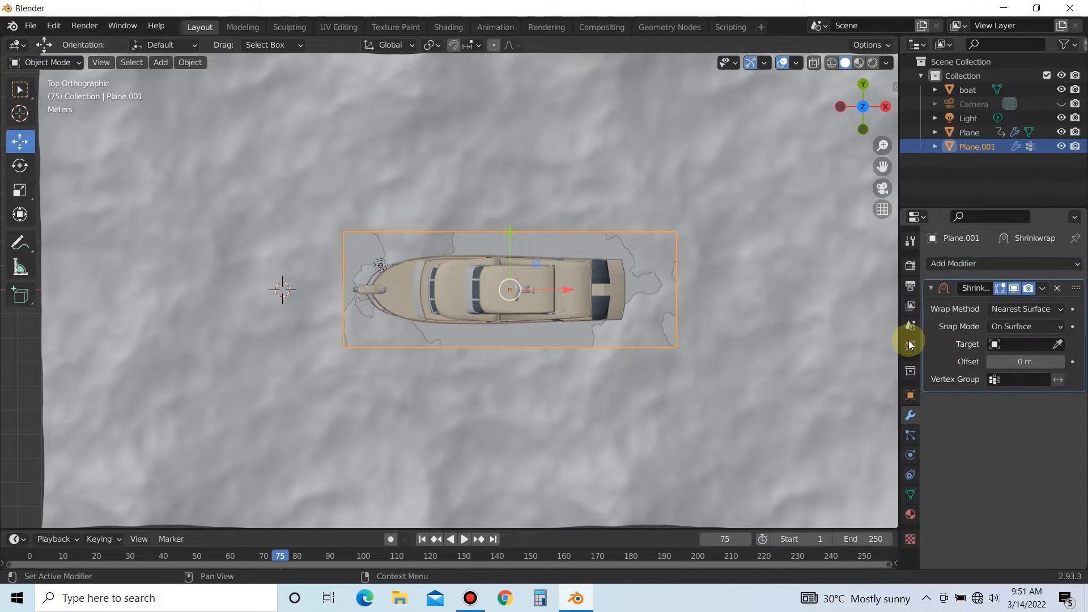
# Step: Set the Shrinkwrap target to the ocean object Plane and its vertex group to Group
pyautogui.click(1039, 344)
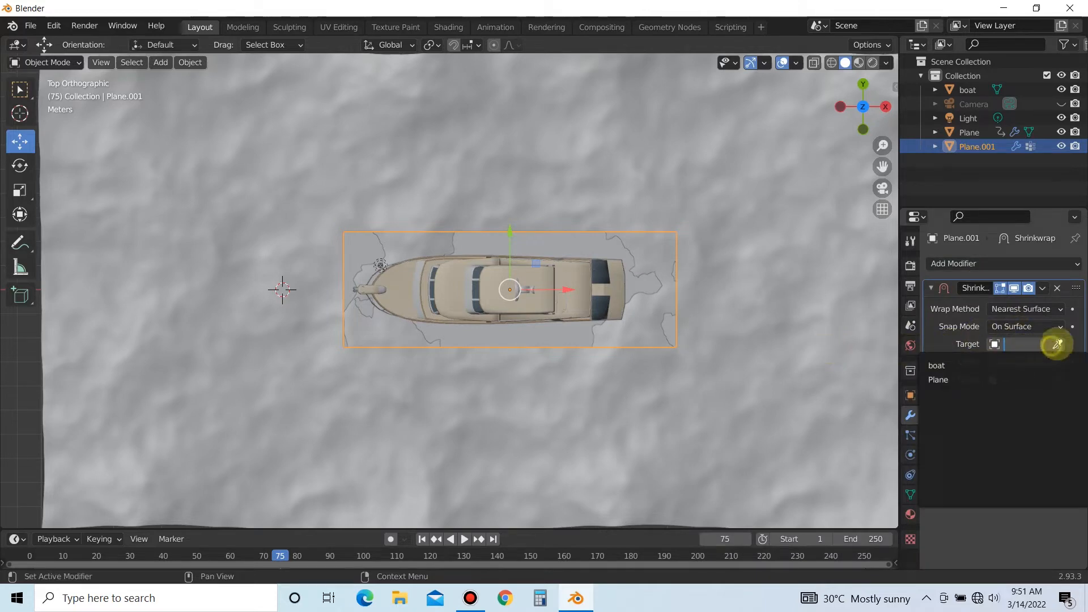
pyautogui.click(1057, 344)
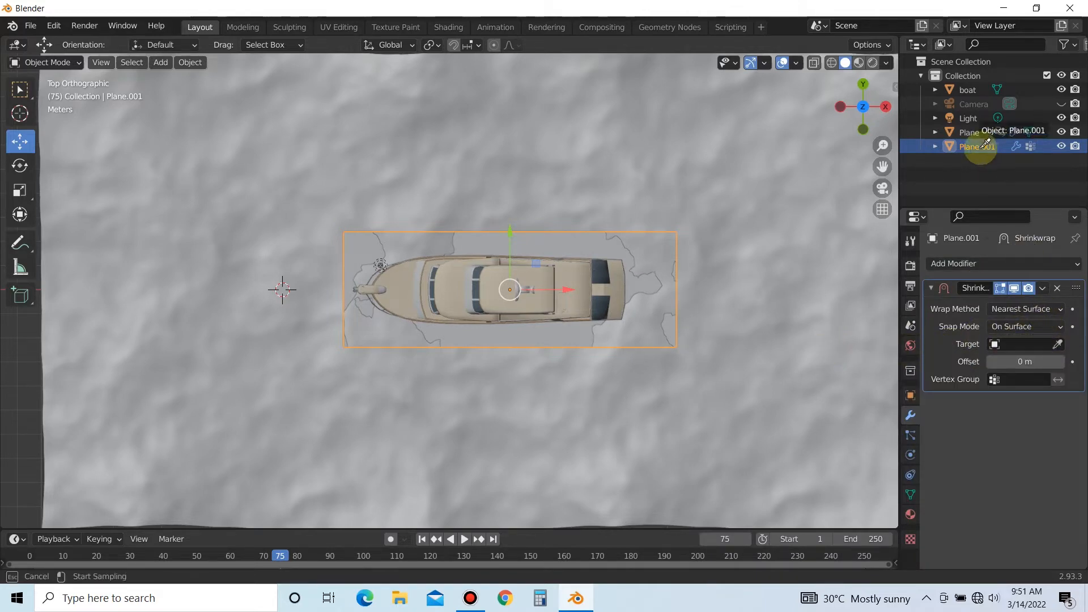
pyautogui.click(787, 270)
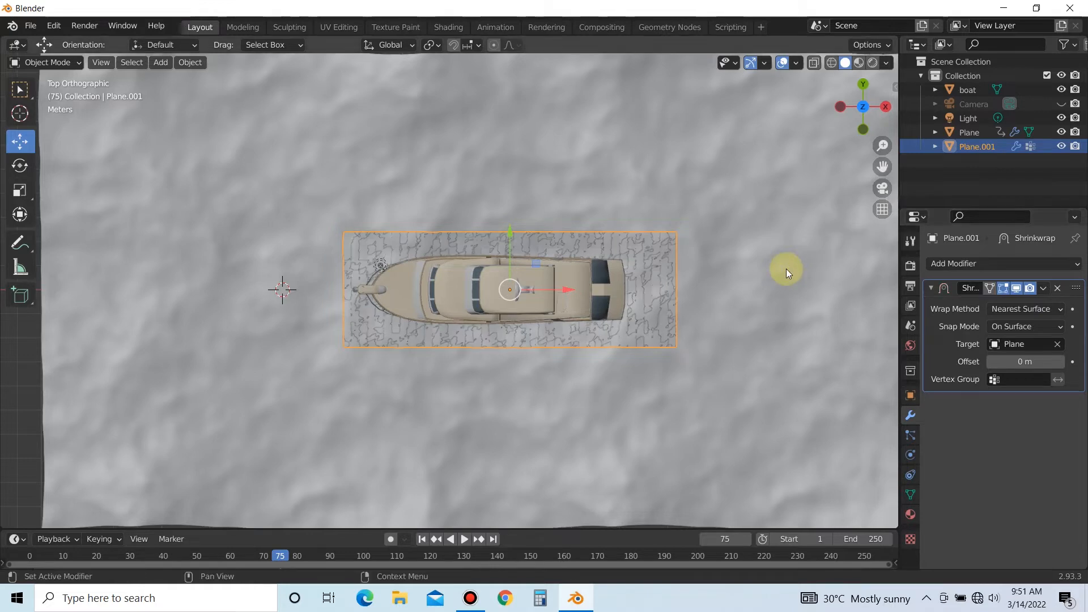
pyautogui.click(1038, 379)
pyautogui.click(942, 404)
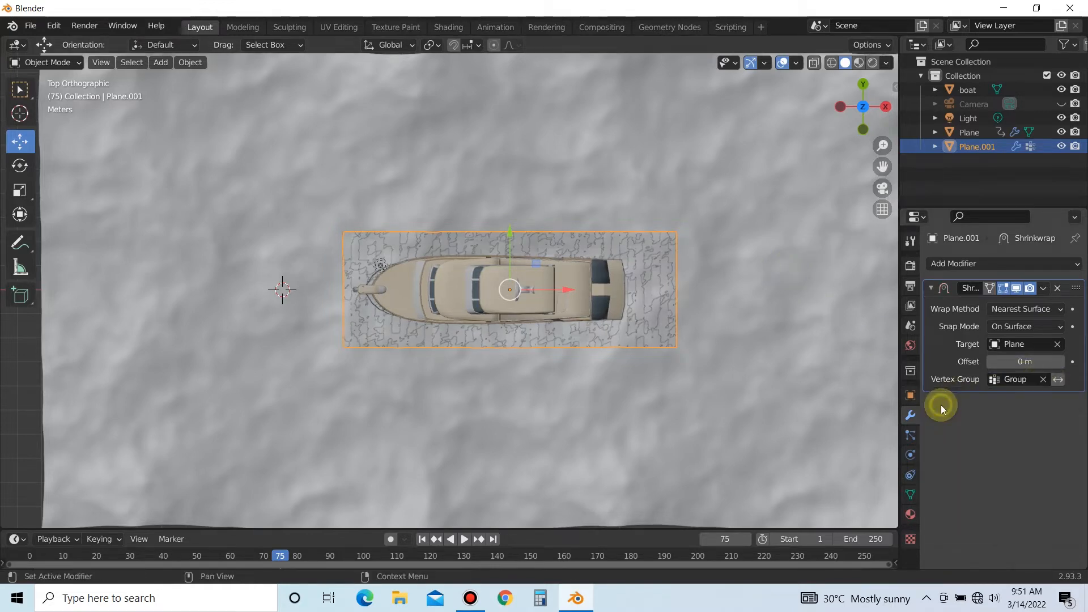
# Step: Play the animation in a perspective view to check how the helper plane follows the waves
pyautogui.moveTo(860, 117); pyautogui.dragTo(611, 288)
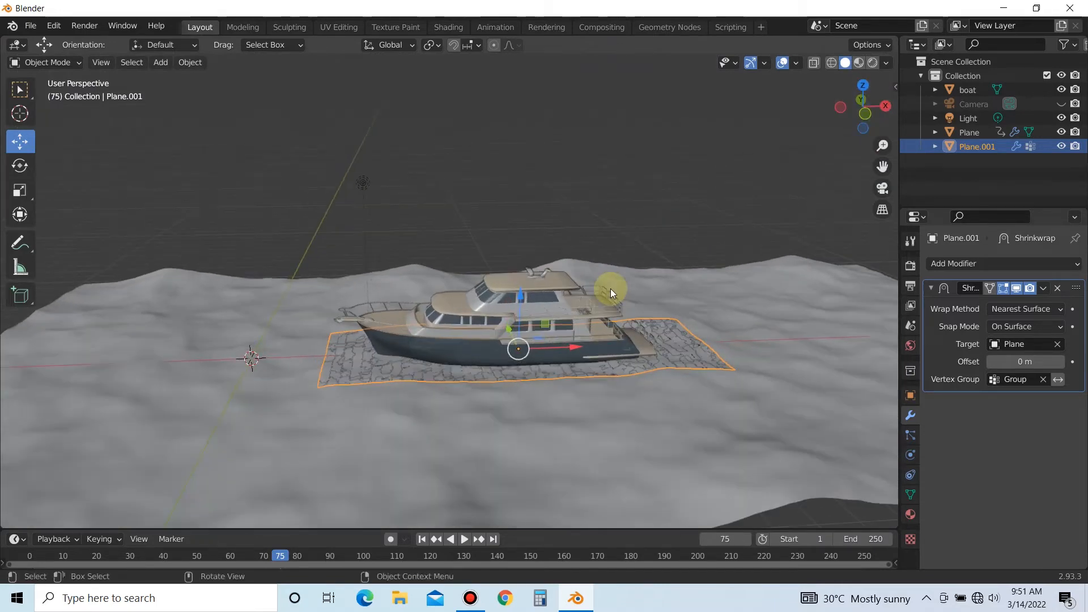
pyautogui.click(603, 181)
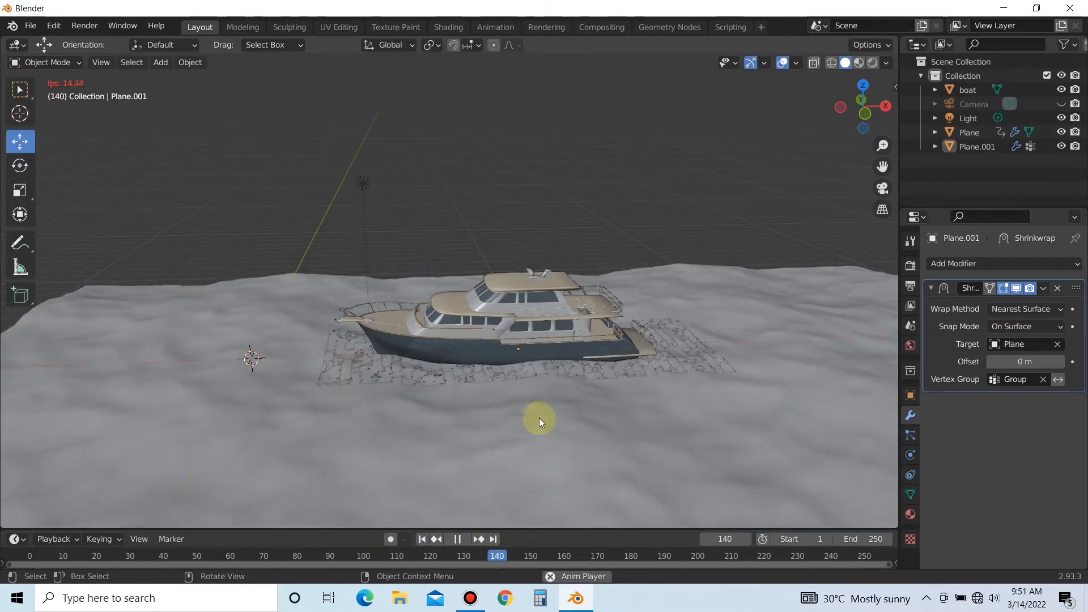
pyautogui.press('space')
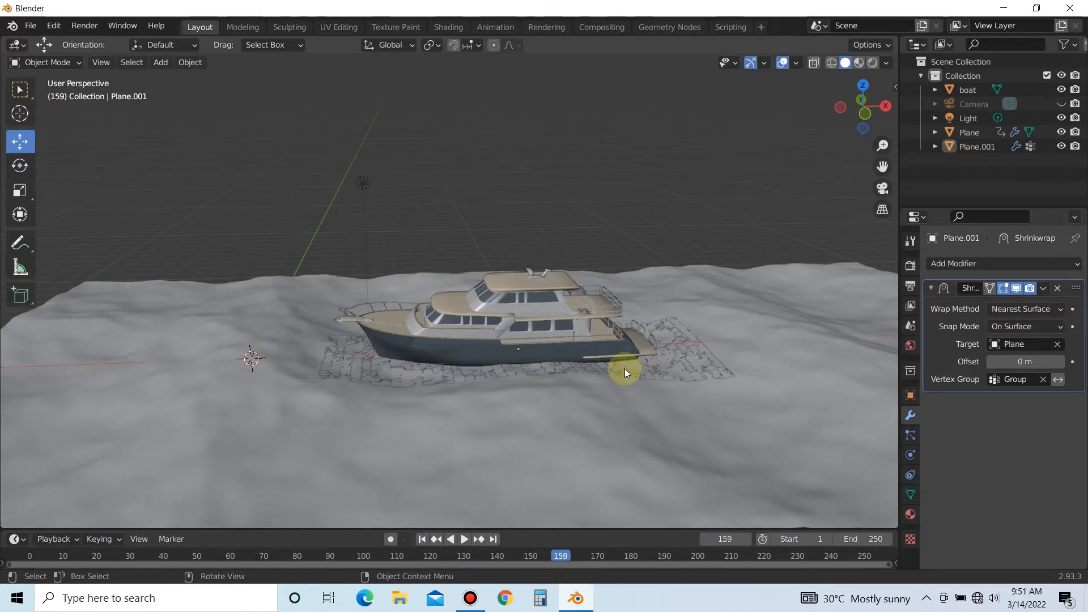
# Step: Add a Copy Location constraint to the boat, targeting Plane.001 with the vertex group Group
pyautogui.click(560, 315)
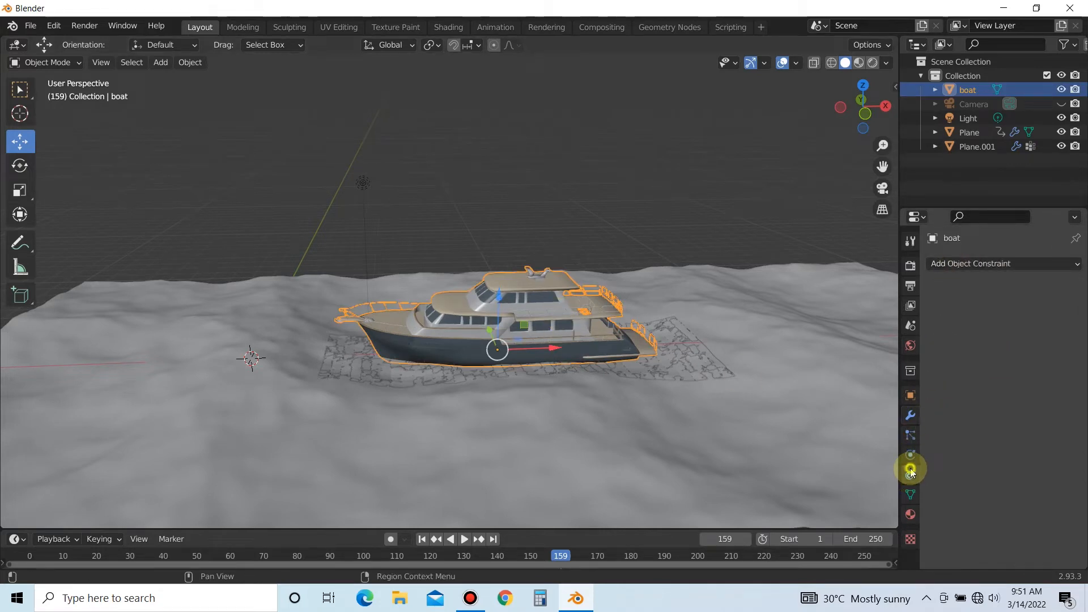
pyautogui.click(952, 264)
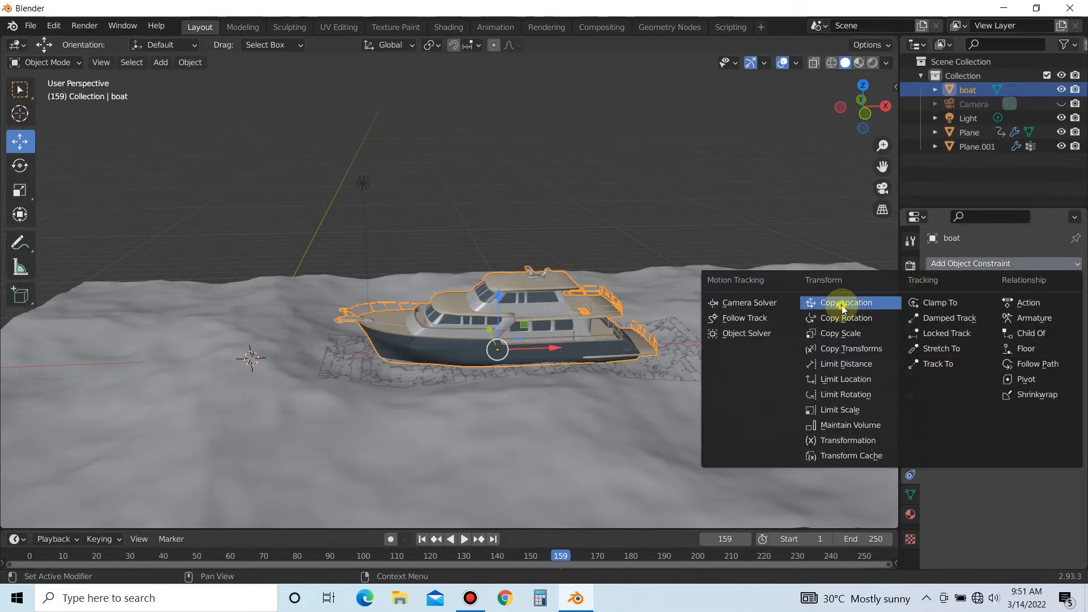
pyautogui.click(783, 237)
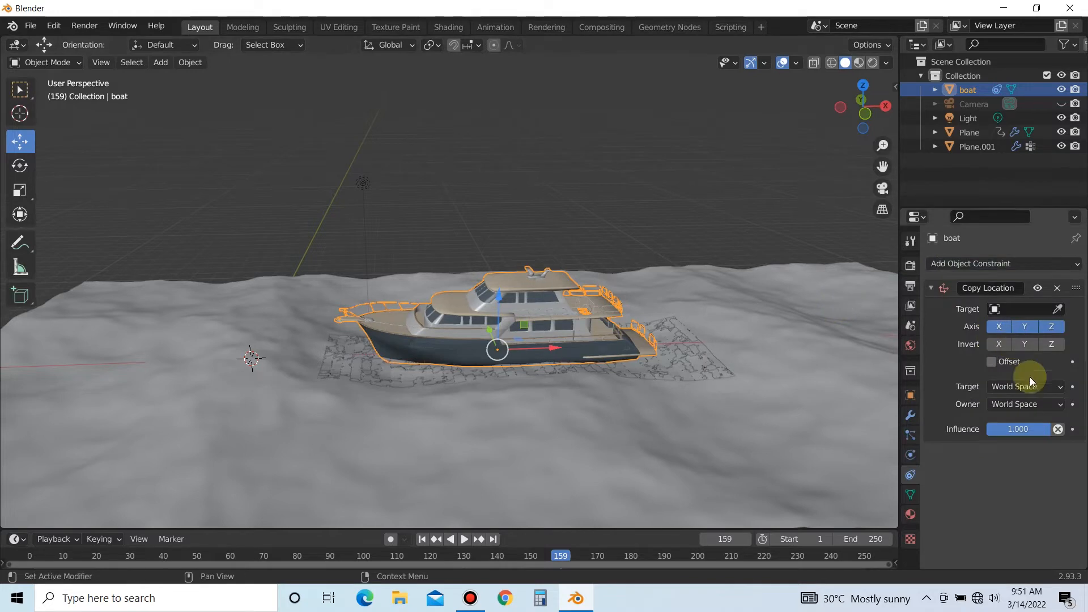
pyautogui.click(1057, 309)
pyautogui.click(976, 151)
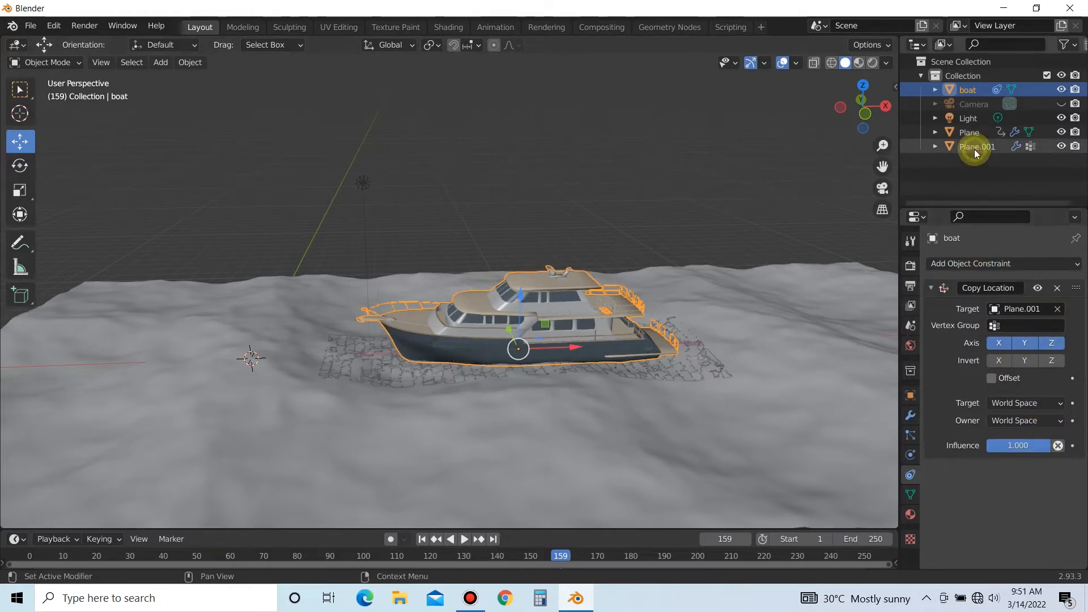
pyautogui.click(1016, 325)
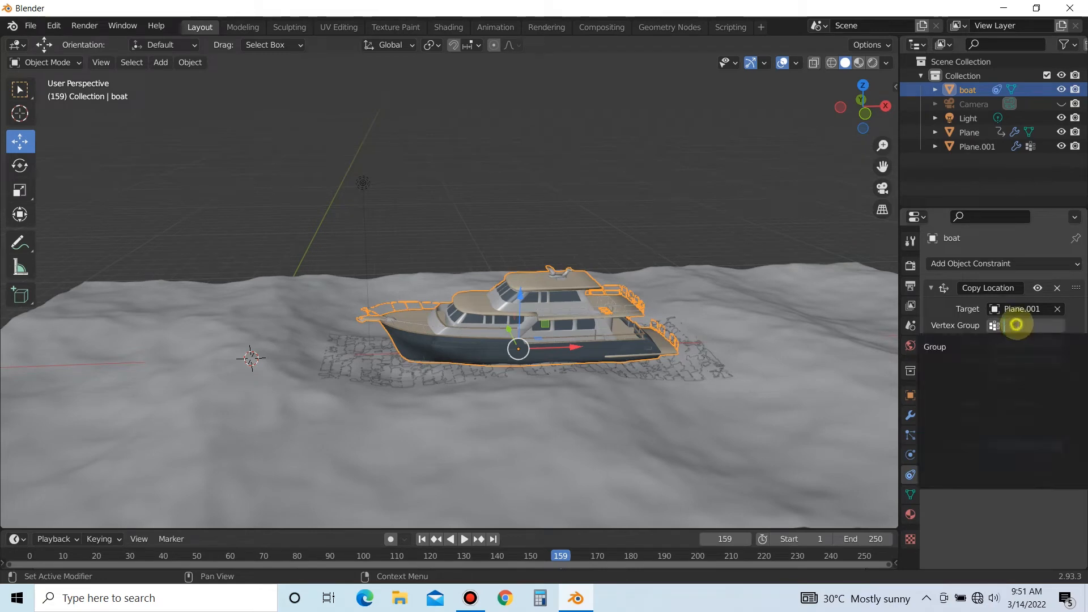
pyautogui.click(935, 347)
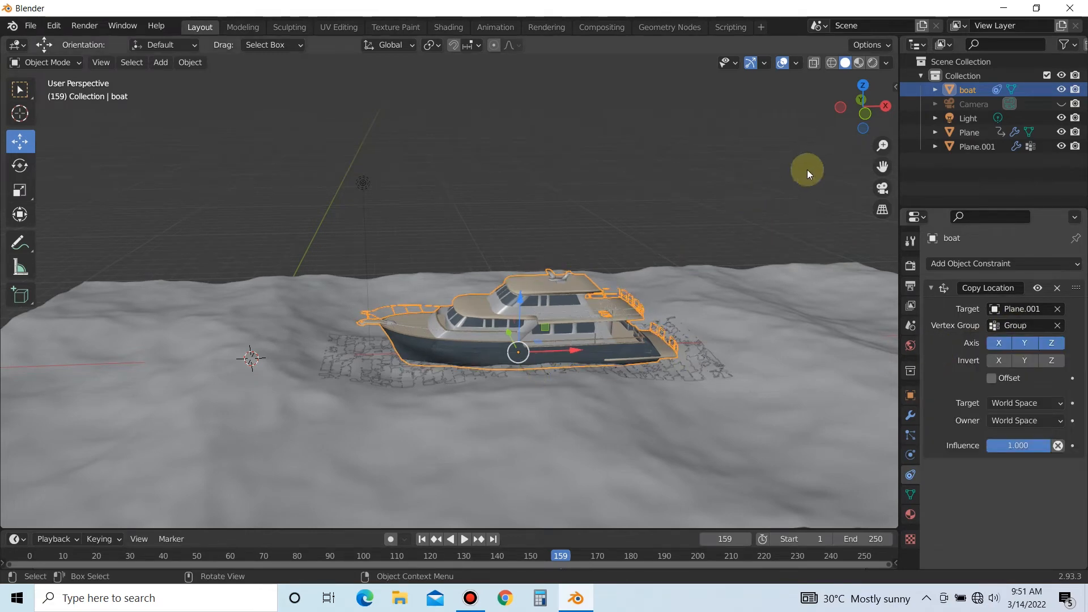
# Step: View the boat from closer to water level and play the animation from the first frame to check its floating motion
pyautogui.moveTo(863, 108)
pyautogui.mouseDown()
pyautogui.moveTo(867, 97)
pyautogui.moveTo(876, 120)
pyautogui.moveTo(863, 100)
pyautogui.mouseUp()
pyautogui.scroll(1, 587, 286)
pyautogui.click(638, 185)
pyautogui.scroll(1, 633, 209)
pyautogui.press('space')
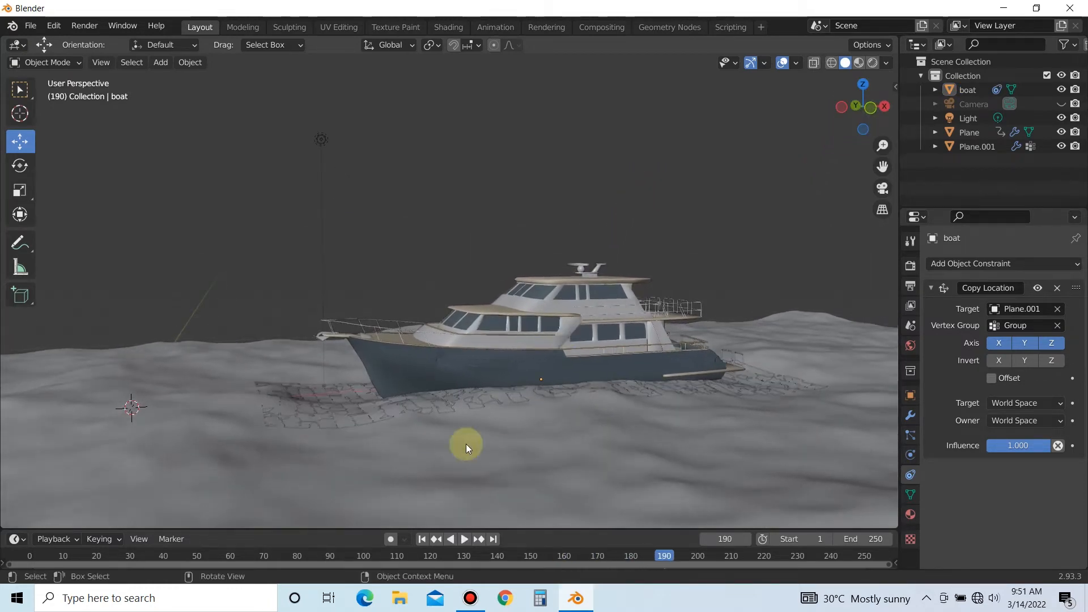
pyautogui.click(422, 539)
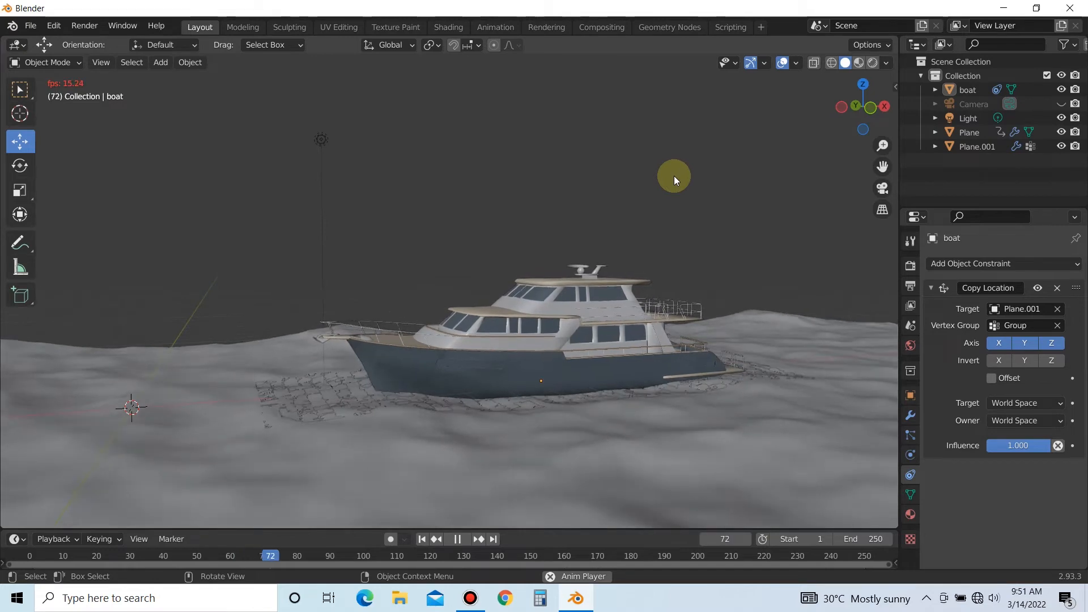
pyautogui.press('space')
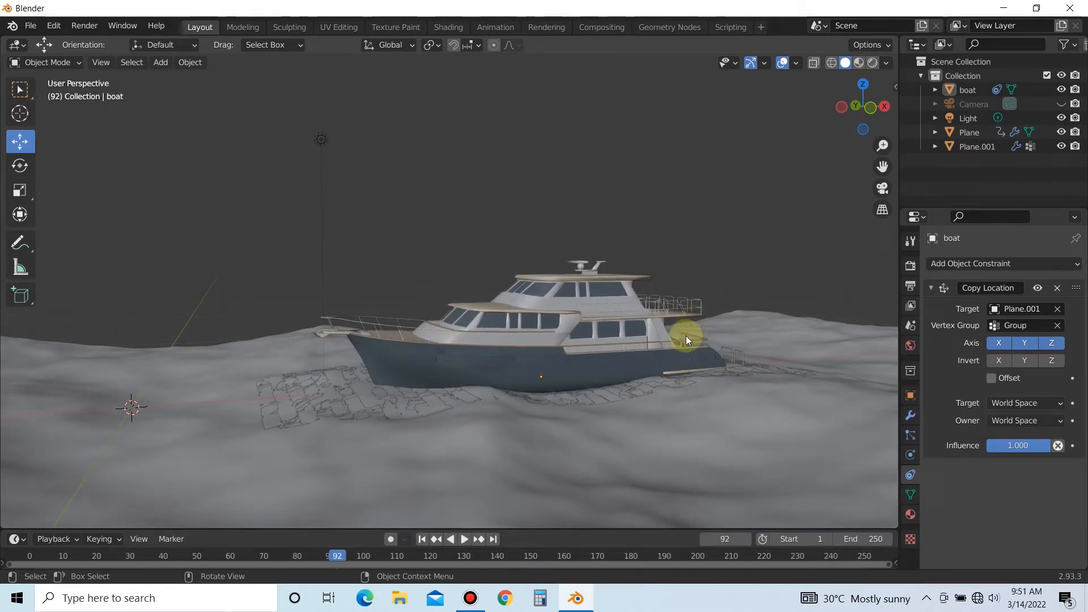
# Step: Look through the camera and enable the Camera to View lock
pyautogui.press('KP_0')
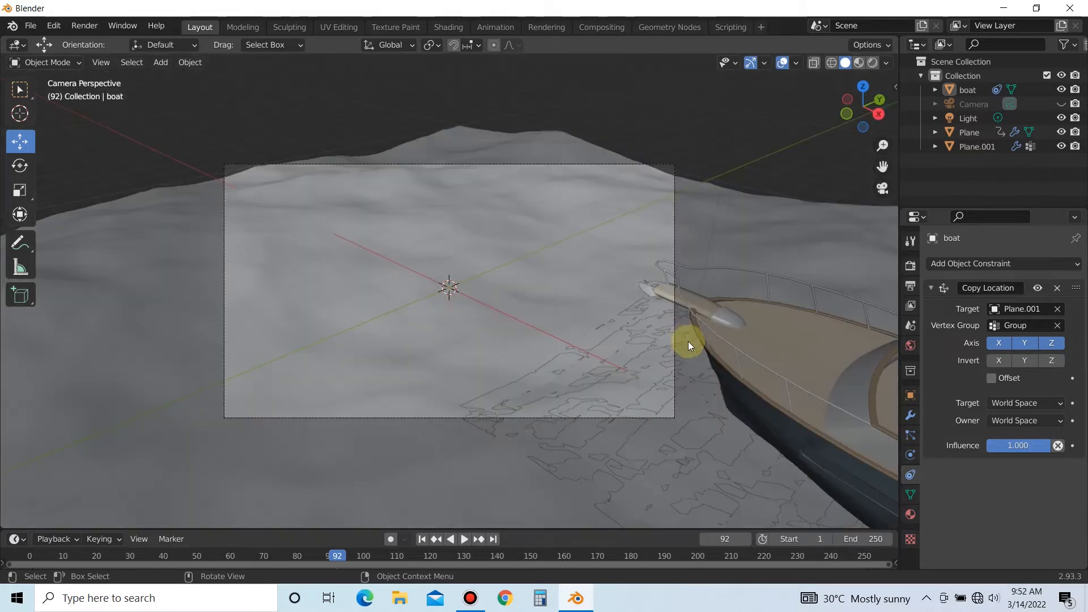
pyautogui.click(896, 86)
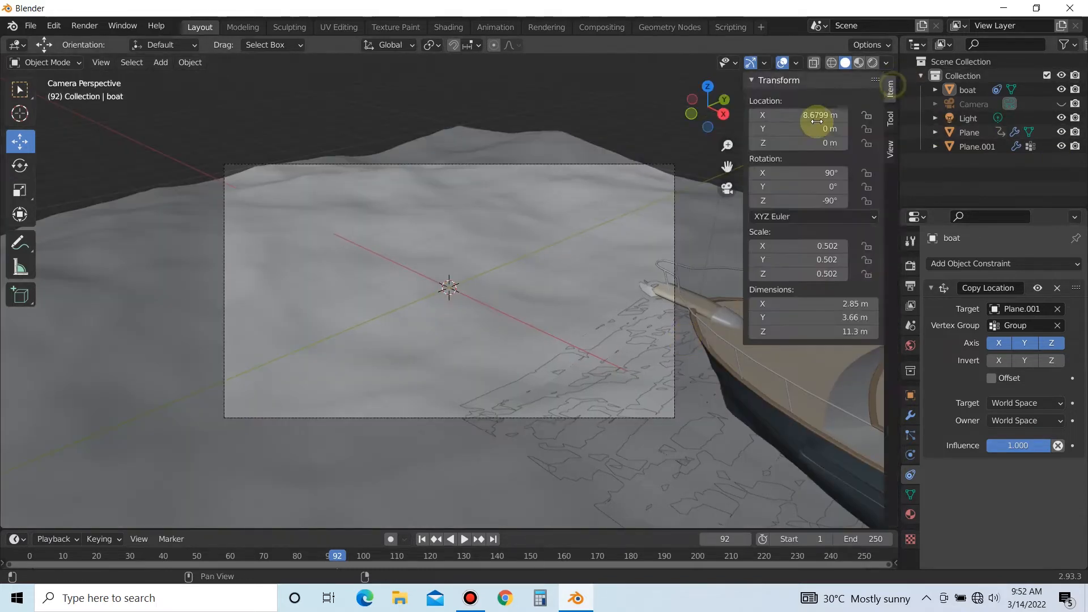
pyautogui.click(893, 150)
pyautogui.click(810, 254)
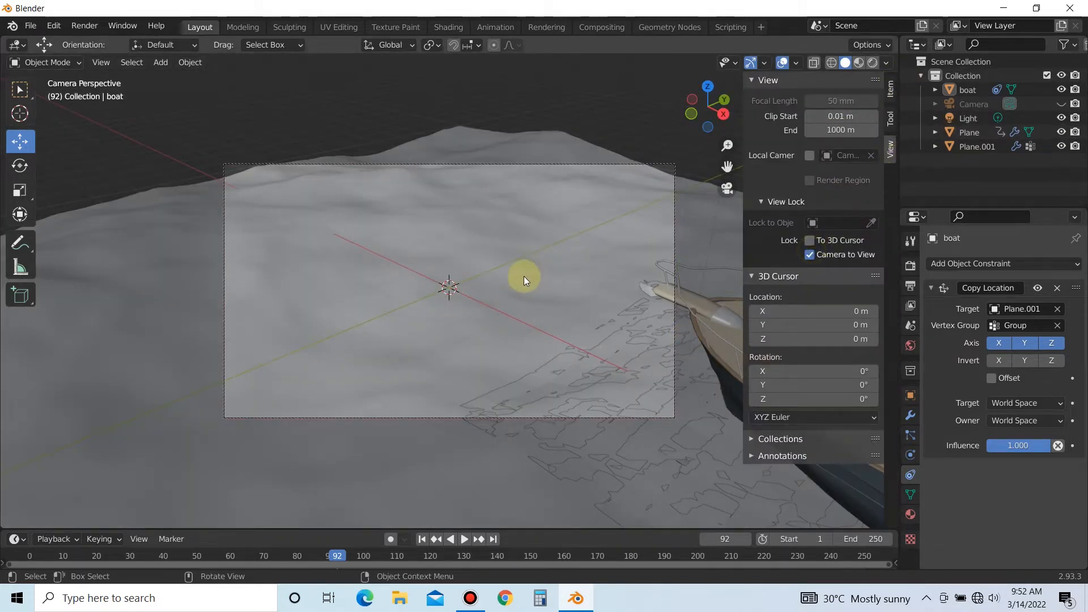
# Step: Reposition the camera to frame the whole boat from a low side angle, and preview the animation through it
pyautogui.scroll(-4, 524, 275)
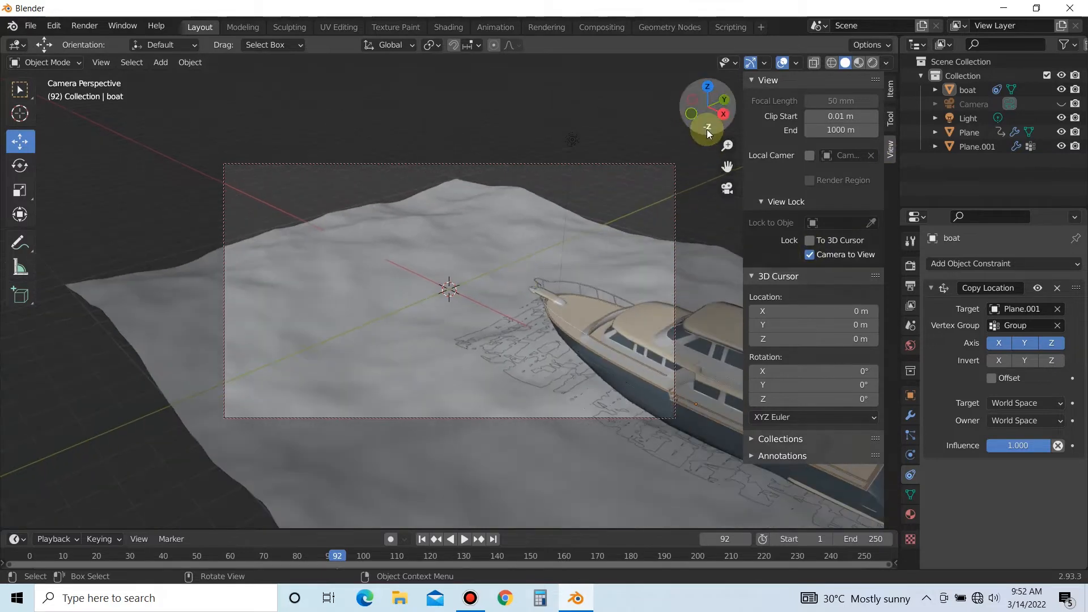
pyautogui.moveTo(708, 130); pyautogui.dragTo(587, 168)
pyautogui.scroll(-1, 576, 317)
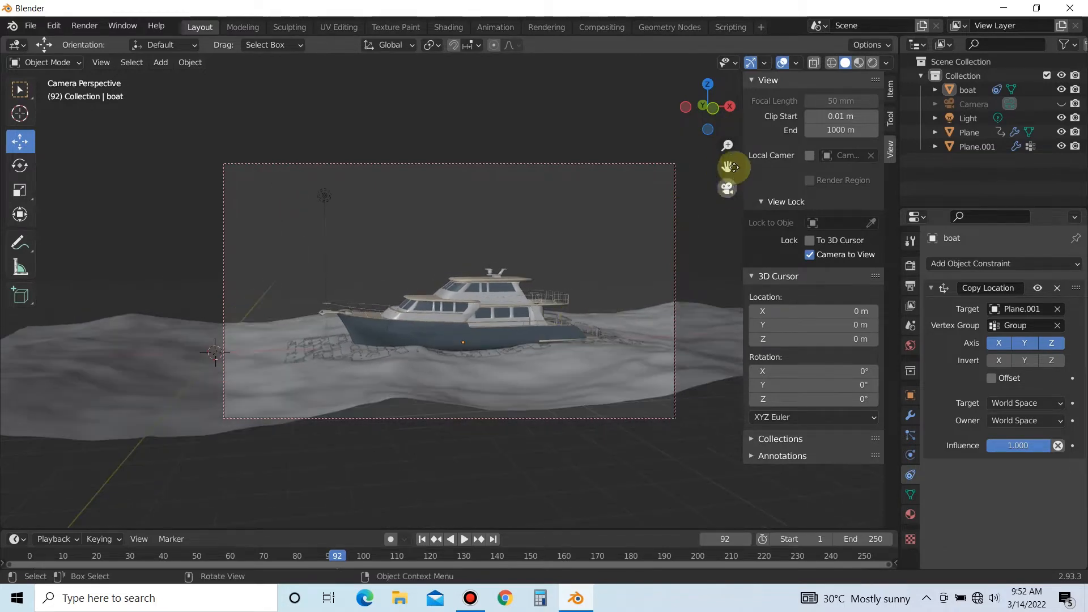
pyautogui.moveTo(719, 119)
pyautogui.mouseDown()
pyautogui.moveTo(717, 129)
pyautogui.moveTo(712, 122)
pyautogui.mouseUp()
pyautogui.scroll(2, 469, 316)
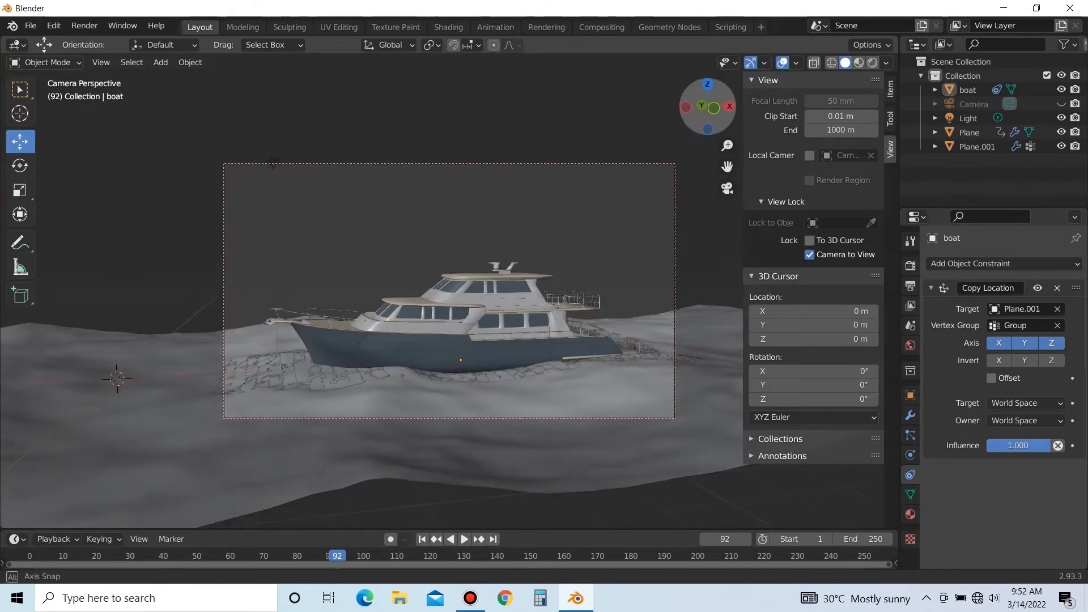
pyautogui.press('space')
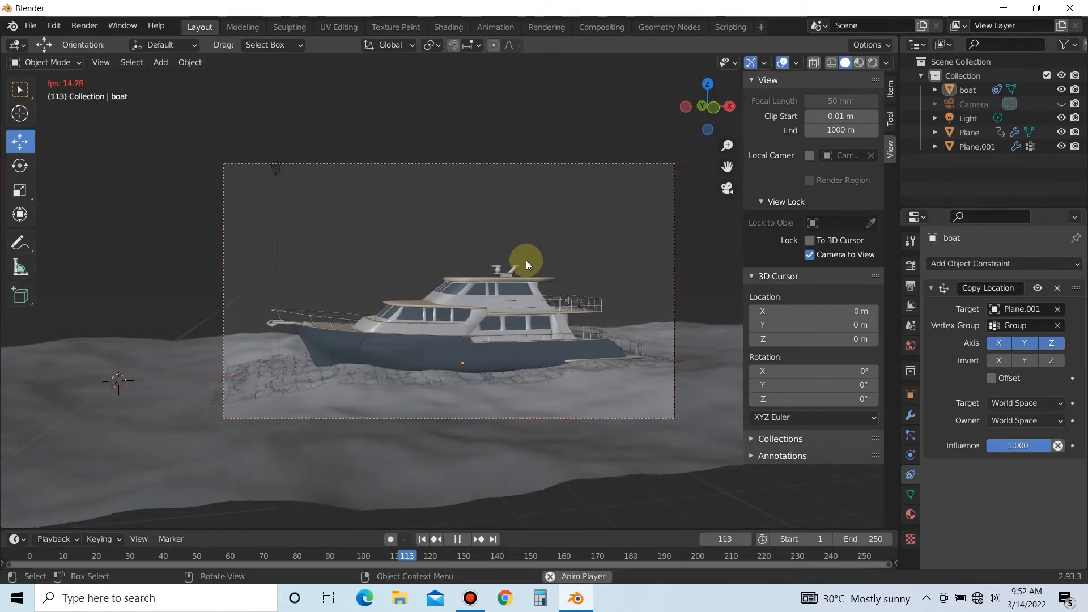
pyautogui.press('space')
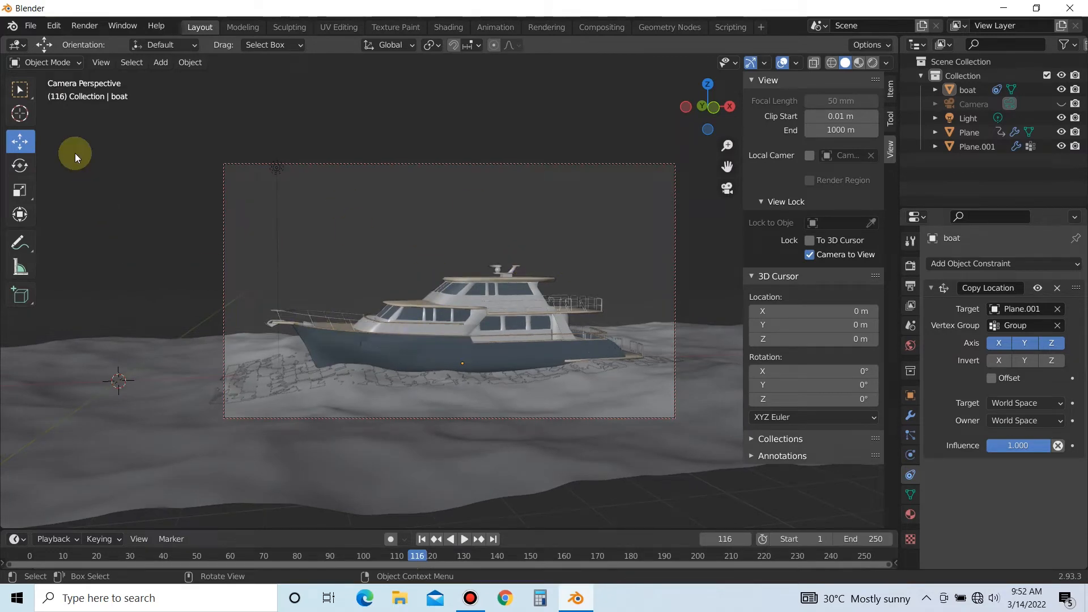
# Step: Split the 3D viewport into two side-by-side areas and disable the Camera to View lock
pyautogui.moveTo(5, 39); pyautogui.dragTo(566, 138)
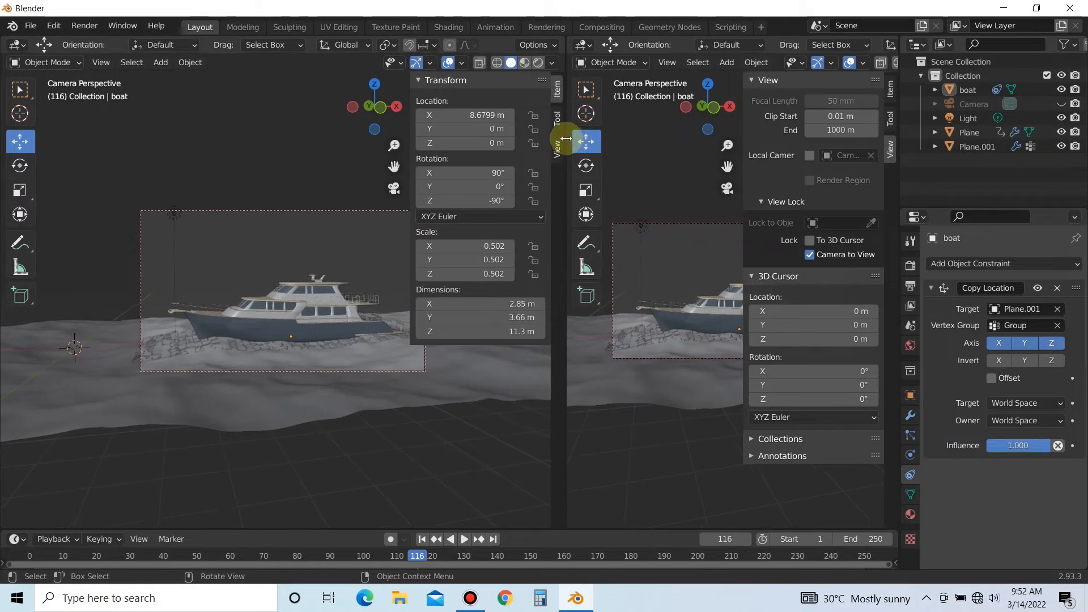
pyautogui.click(810, 255)
pyautogui.scroll(3, 626, 424)
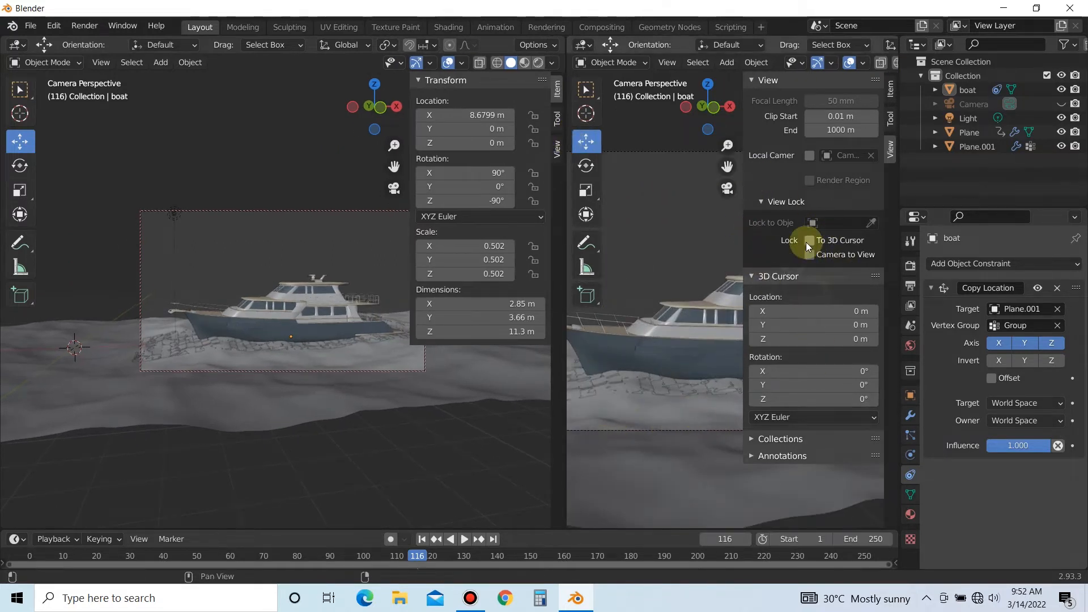
# Step: Collapse the View and 3D Cursor settings and widen the camera viewport to show the full boat
pyautogui.click(752, 79)
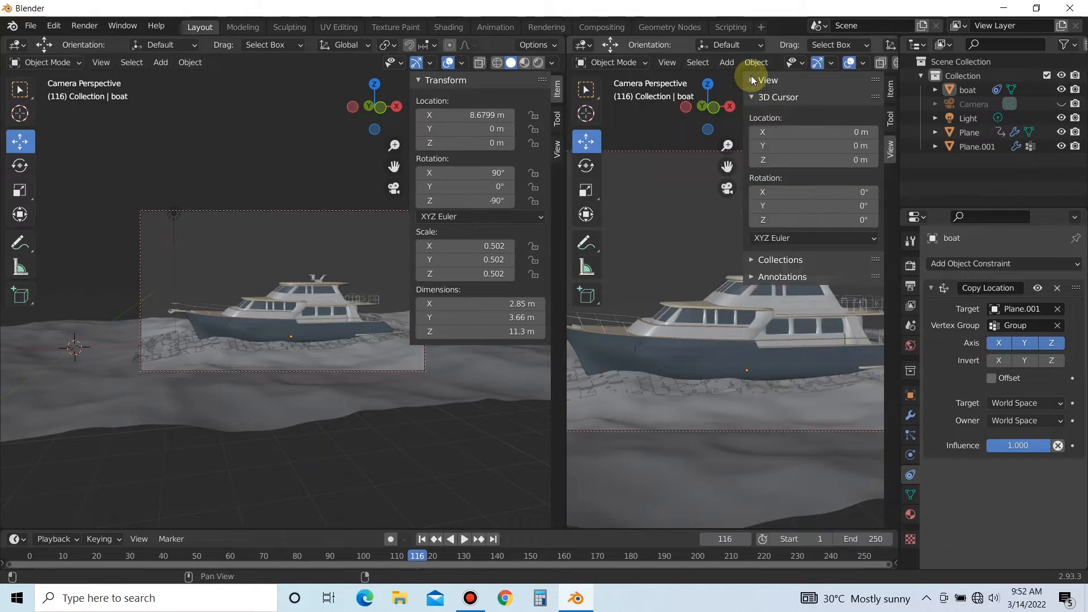
pyautogui.click(752, 97)
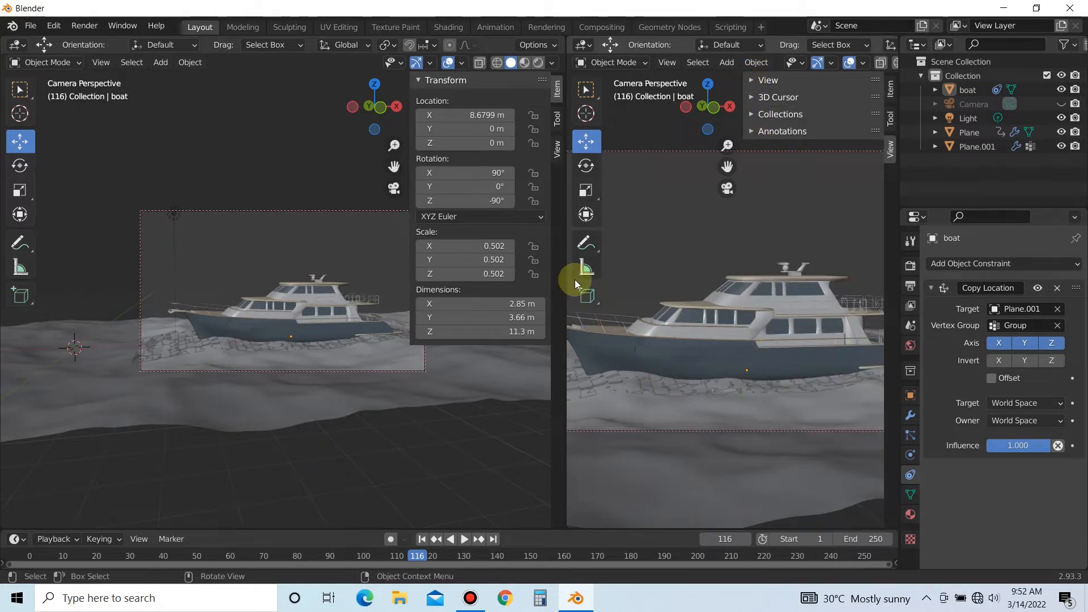
pyautogui.moveTo(569, 252); pyautogui.dragTo(439, 253)
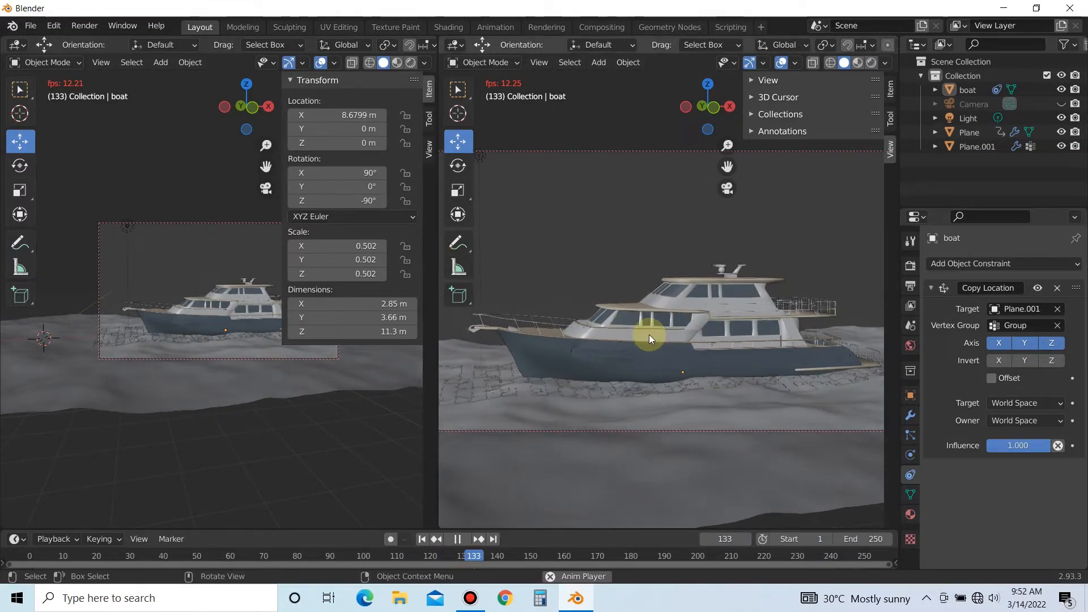
# Step: Turn the new area into a Shader Editor, hide its sidebar, and show the World shader nodes
pyautogui.click(17, 49)
pyautogui.click(54, 179)
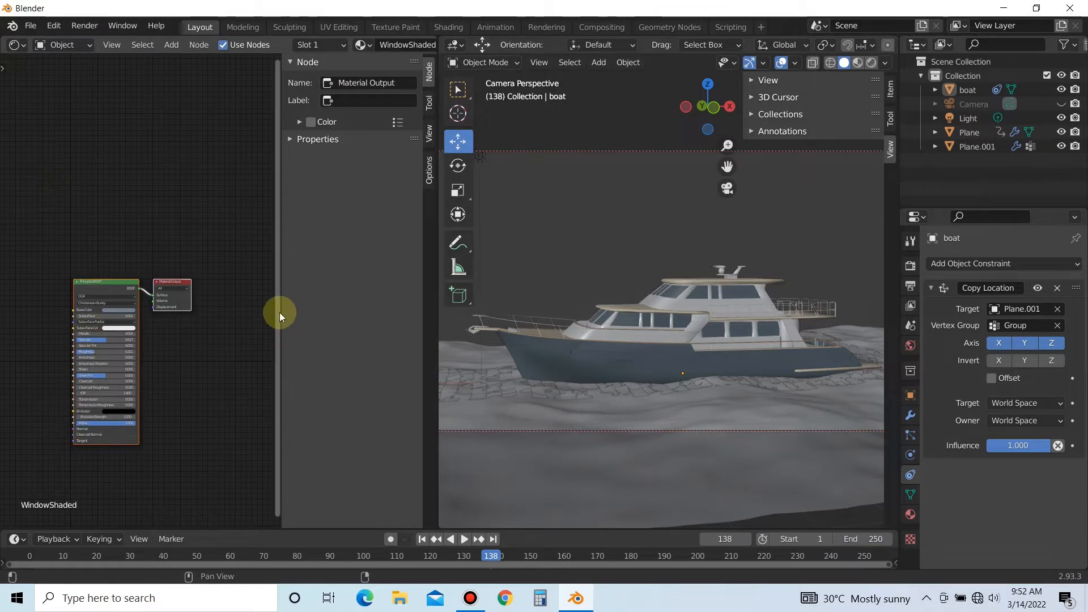
pyautogui.moveTo(280, 312); pyautogui.dragTo(447, 335)
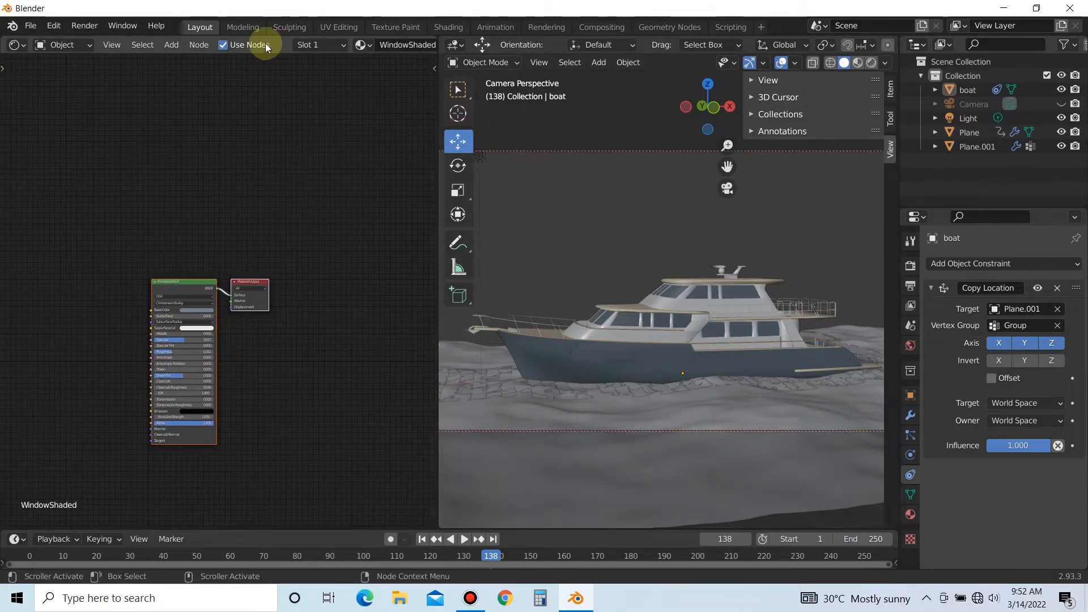
pyautogui.click(67, 49)
pyautogui.click(66, 74)
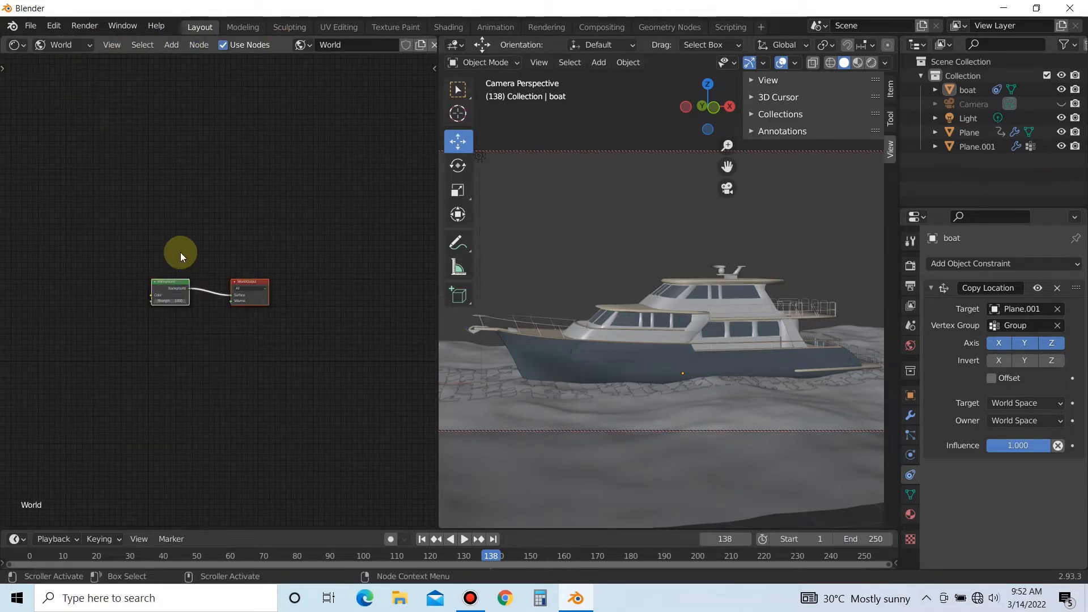
# Step: Select the Background and World Output nodes and move them aside to free space for additional World nodes
pyautogui.moveTo(162, 218); pyautogui.dragTo(284, 325)
pyautogui.moveTo(186, 285); pyautogui.dragTo(345, 262)
pyautogui.scroll(2, 209, 354)
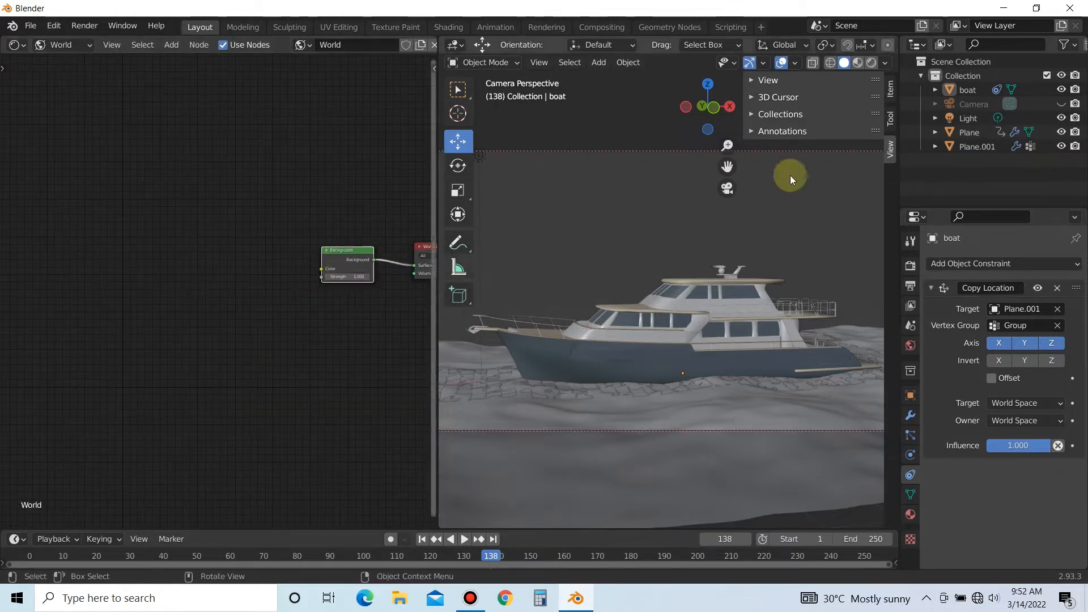
# Step: Switch the camera viewport to Material Preview shading with Scene World and Scene Lights enabled
pyautogui.click(858, 63)
pyautogui.click(885, 62)
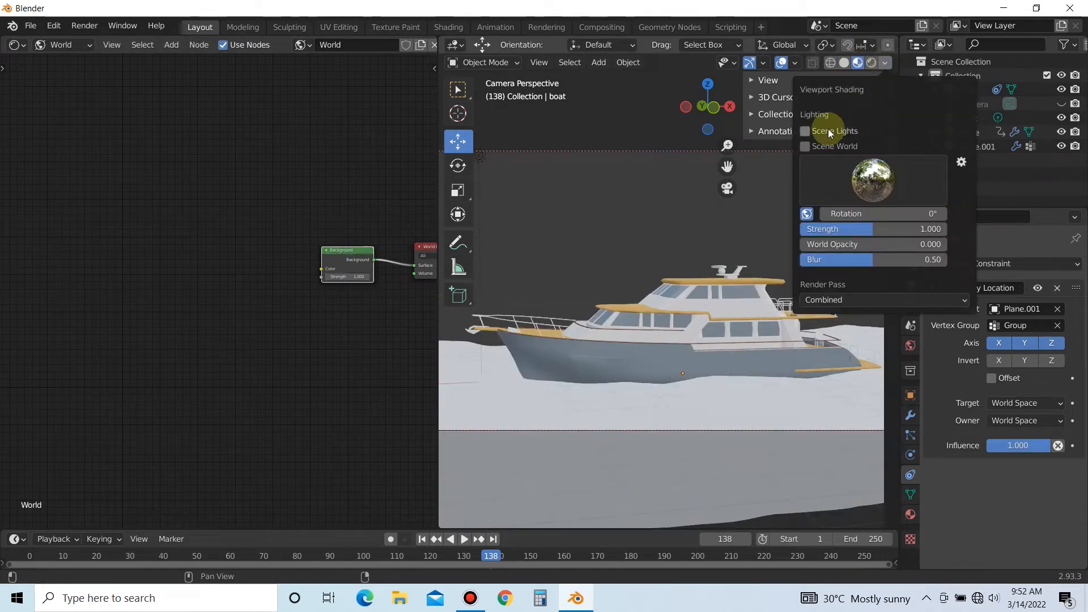
pyautogui.click(822, 147)
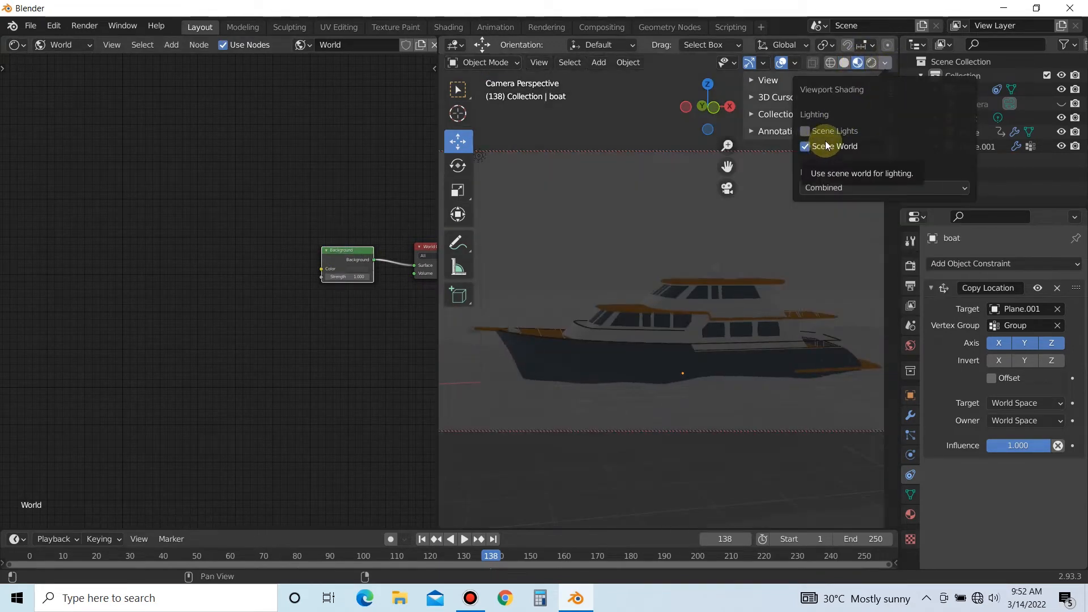
pyautogui.click(828, 132)
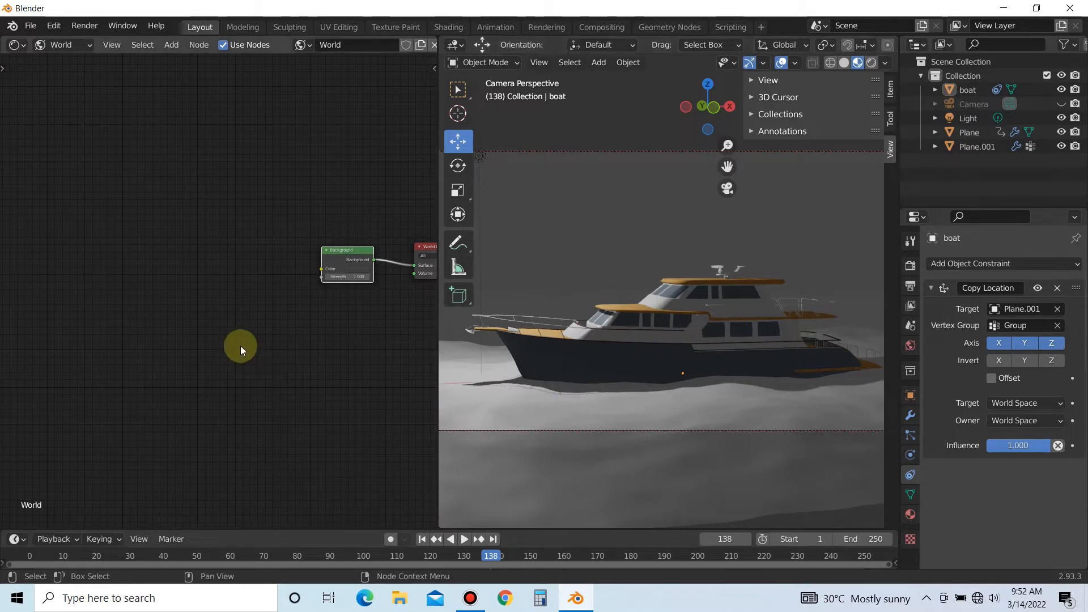
# Step: Add a ColorRamp node before the Background node and connect its Color output to the Background Color input
pyautogui.hotkey('shift', 'a')
pyautogui.click(198, 304)
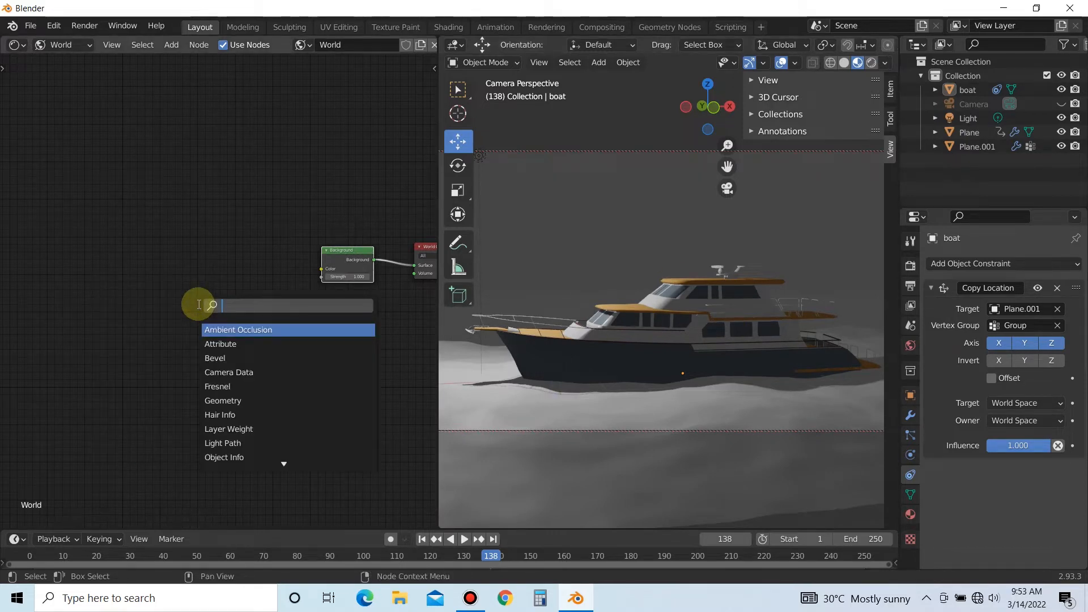
pyautogui.write('col')
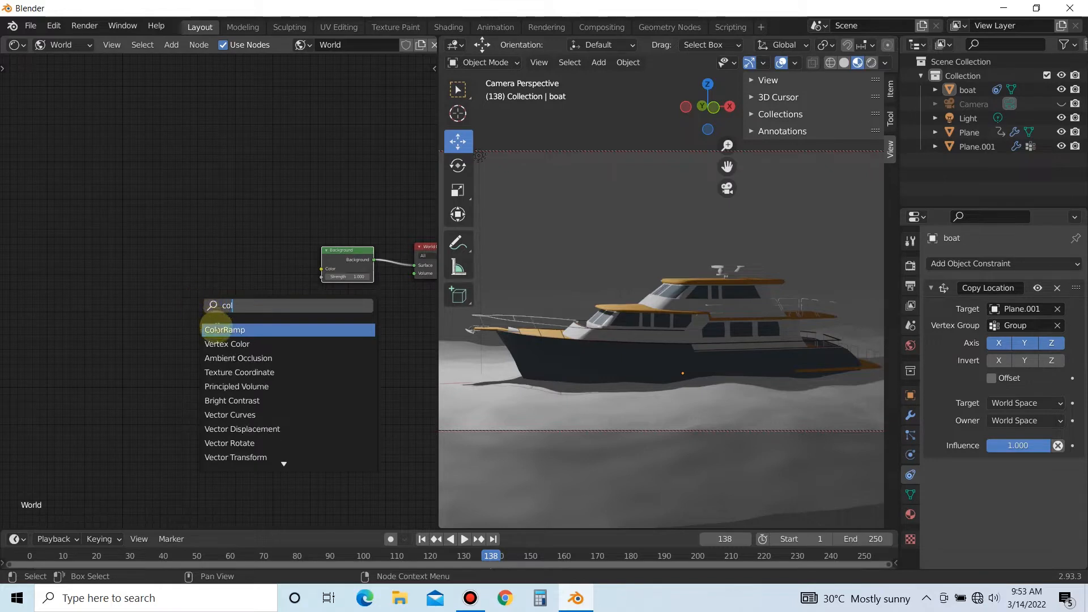
pyautogui.click(217, 328)
pyautogui.click(213, 285)
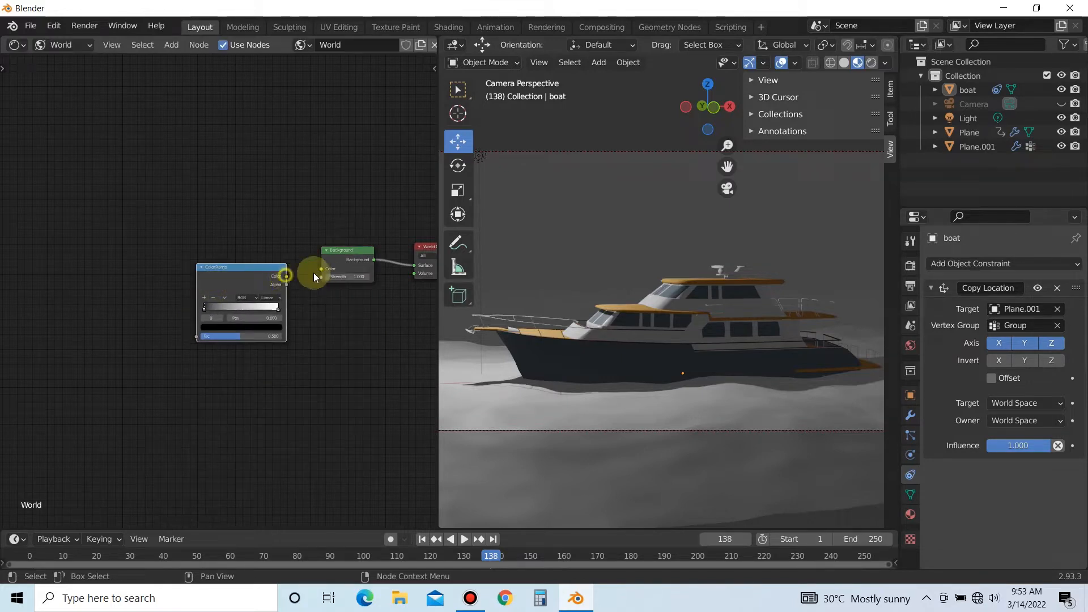
pyautogui.moveTo(314, 276); pyautogui.dragTo(320, 271)
pyautogui.moveTo(246, 280); pyautogui.dragTo(265, 276)
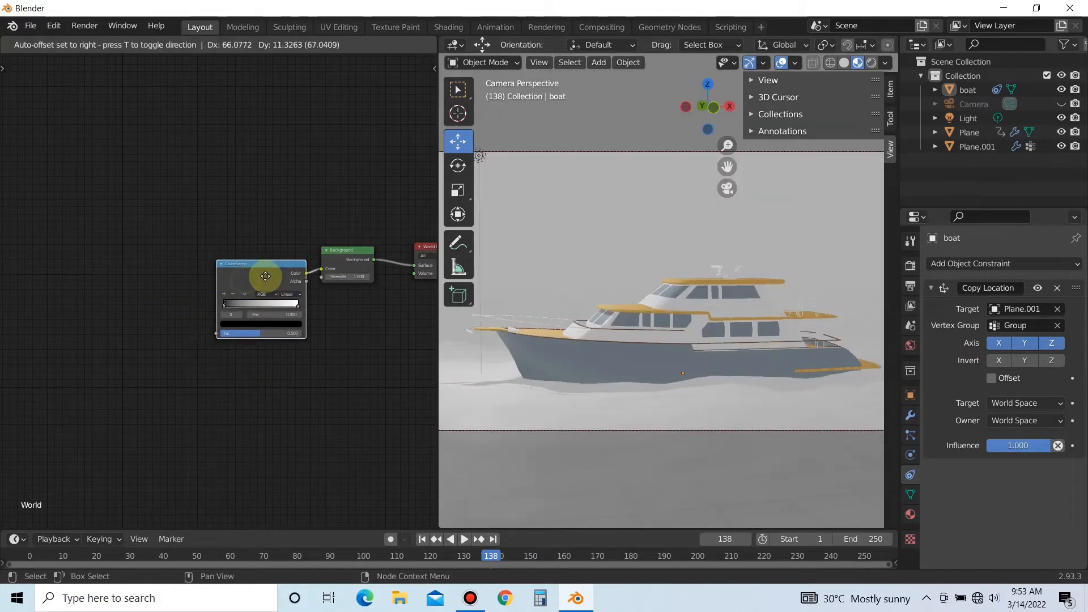
# Step: Add a Gradient Texture before the ColorRamp, connect its Color output to Fac, and set the gradient type to Spherical
pyautogui.hotkey('shift', 'a')
pyautogui.click(170, 325)
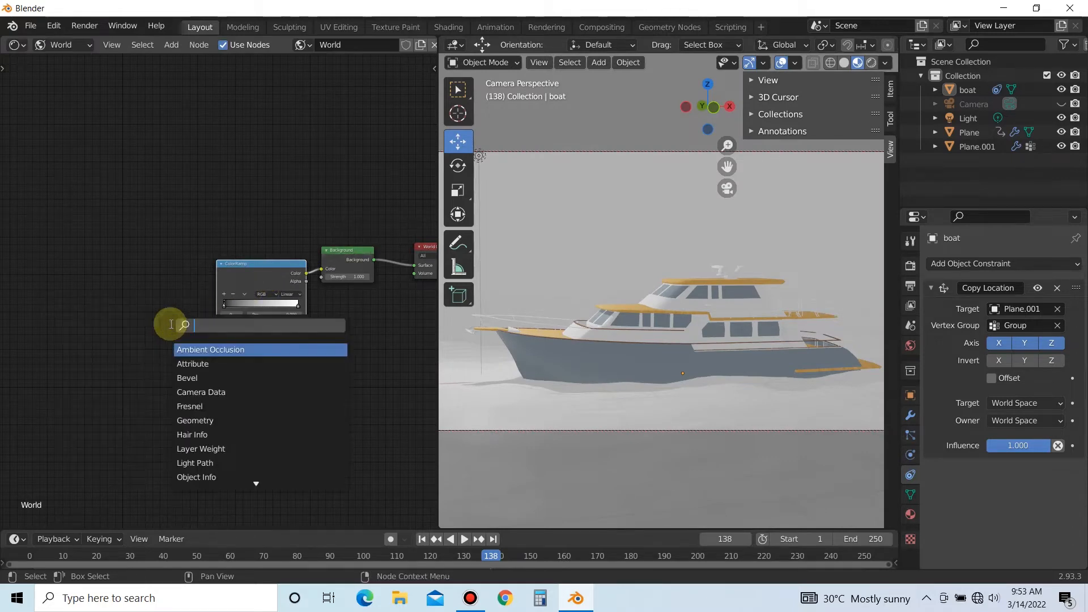
pyautogui.write('gr')
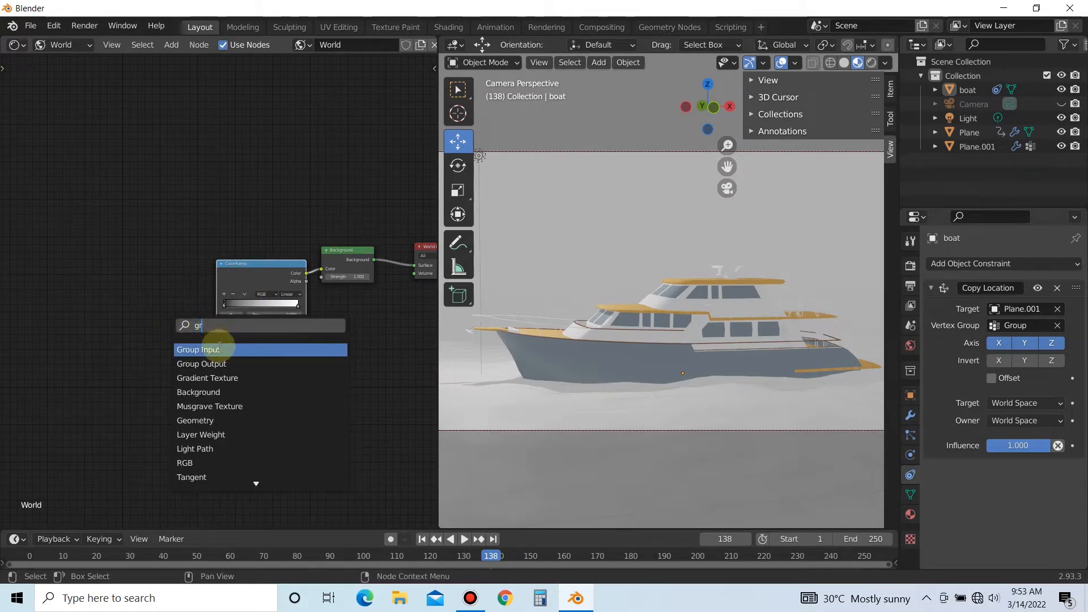
pyautogui.click(215, 377)
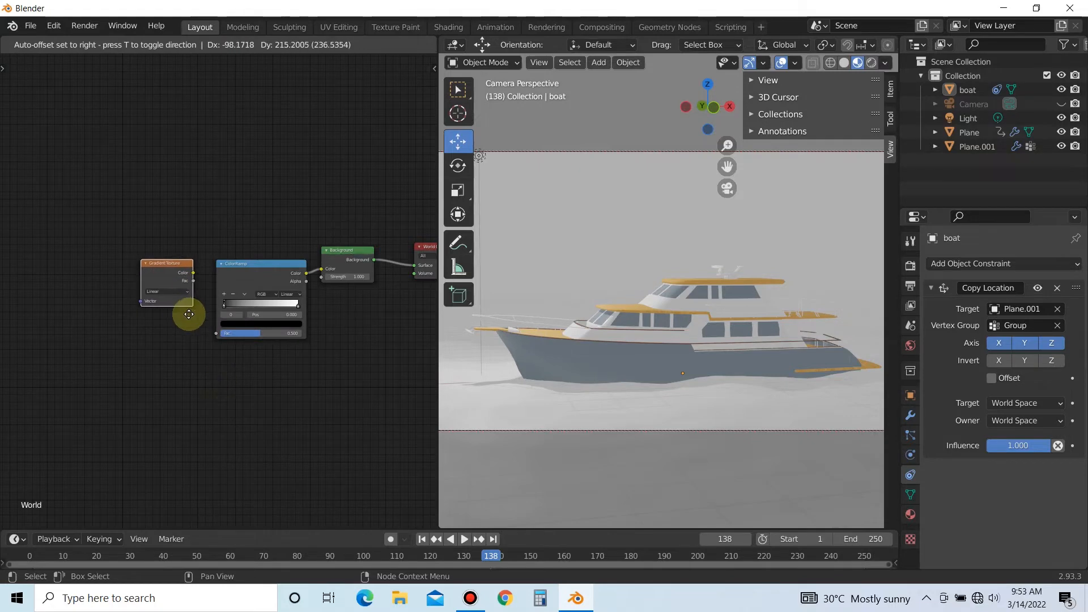
pyautogui.click(189, 314)
pyautogui.click(197, 282)
pyautogui.moveTo(193, 274); pyautogui.dragTo(216, 334)
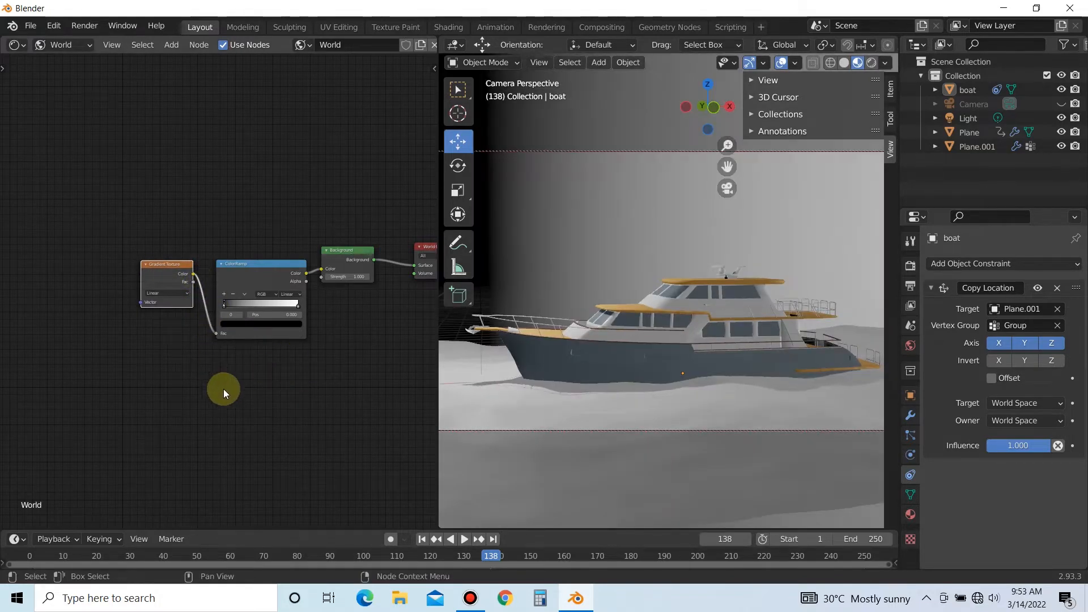
pyautogui.click(178, 295)
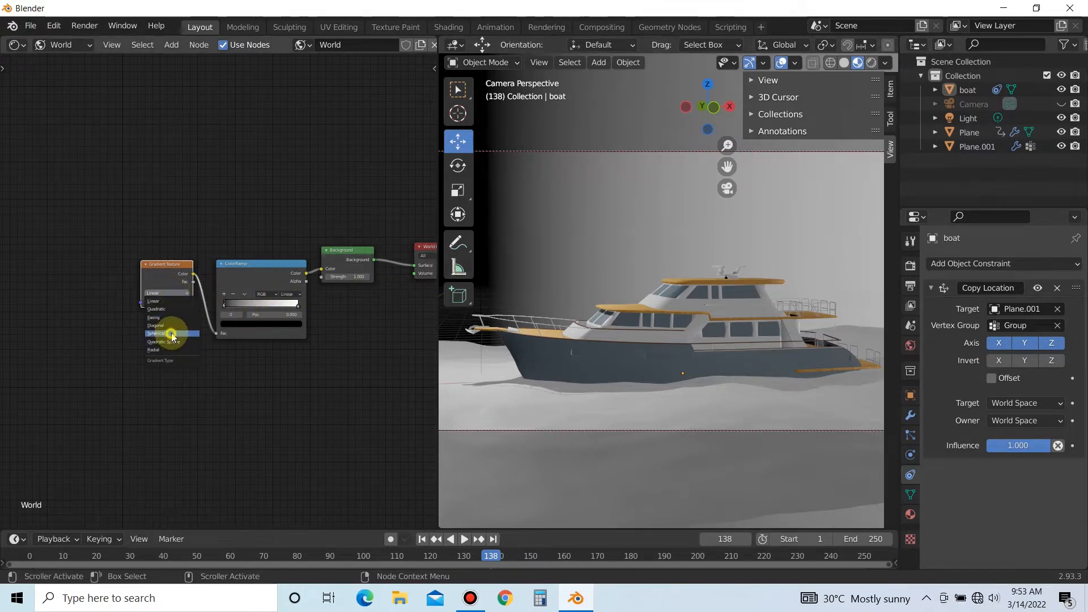
pyautogui.click(170, 333)
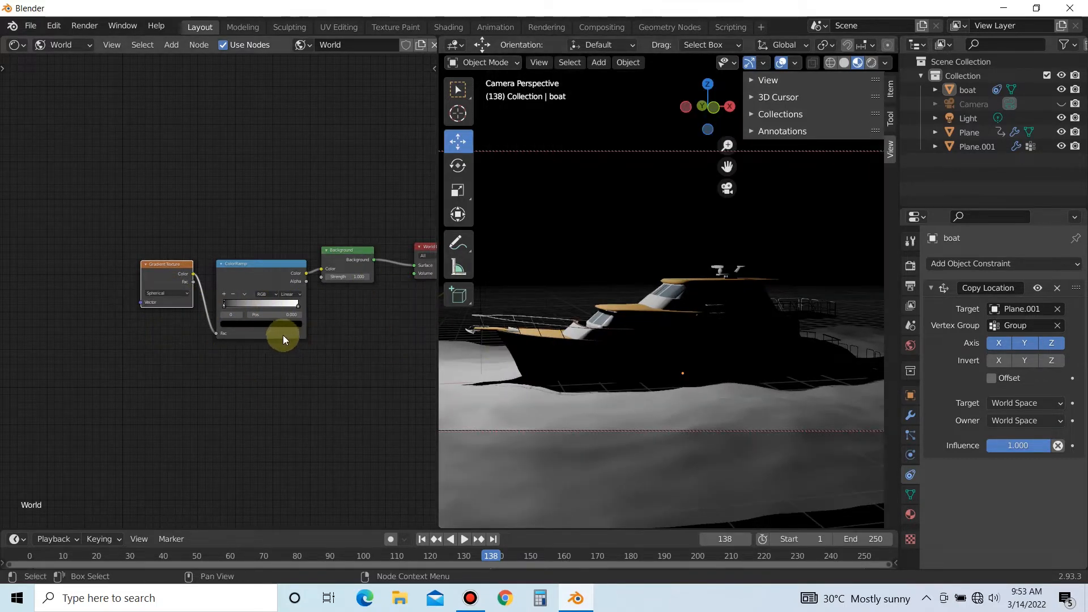
# Step: Add a Mapping node before the Gradient Texture, connect their Vector sockets, and place the nodes close together
pyautogui.hotkey('shift', 'a')
pyautogui.click(158, 360)
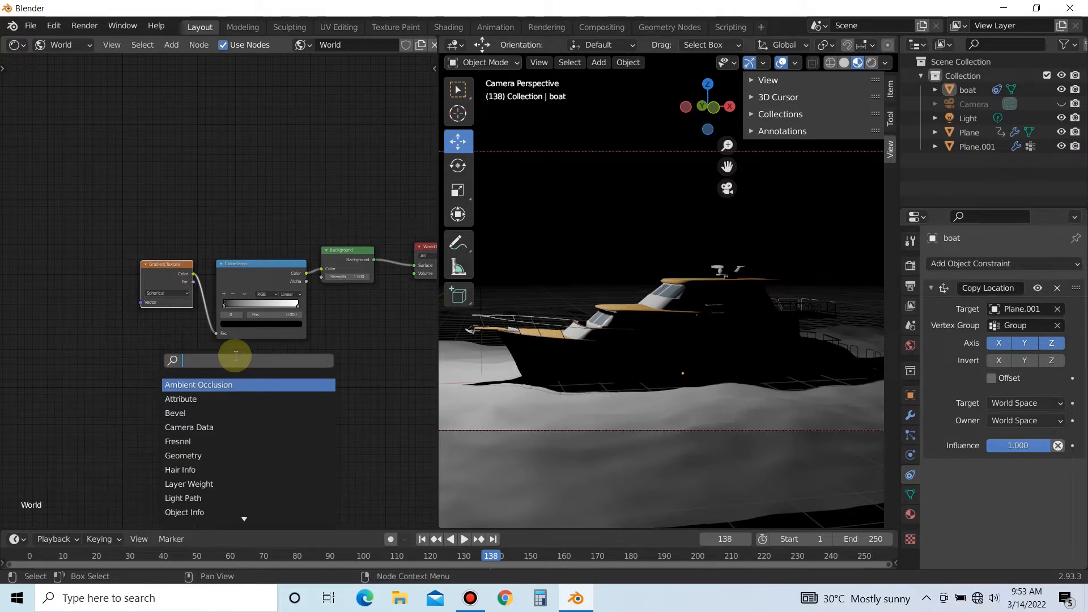
pyautogui.write('m')
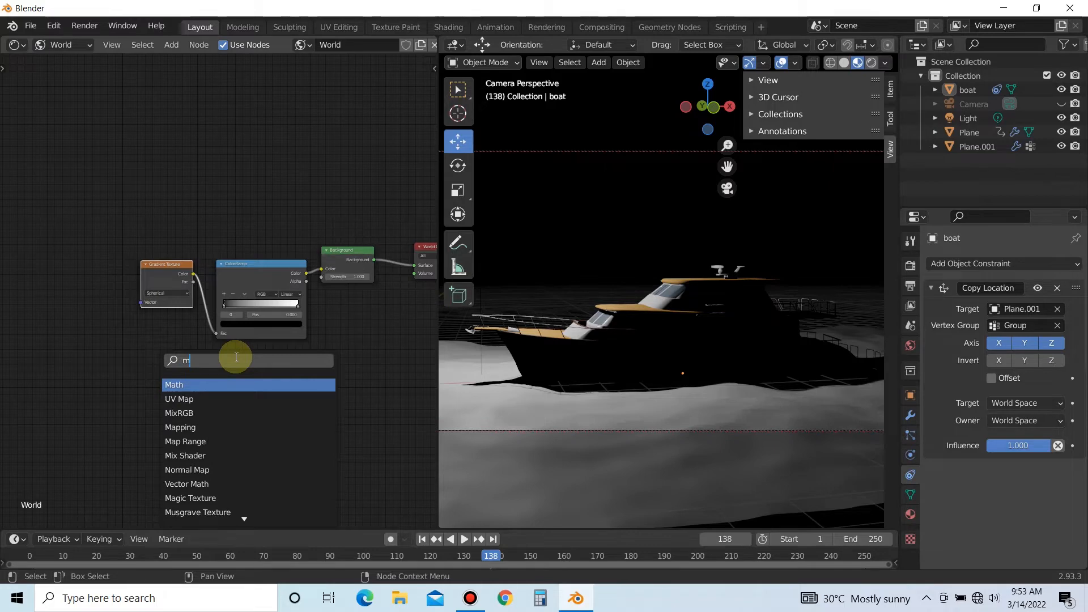
pyautogui.write('a')
pyautogui.click(230, 413)
pyautogui.click(129, 301)
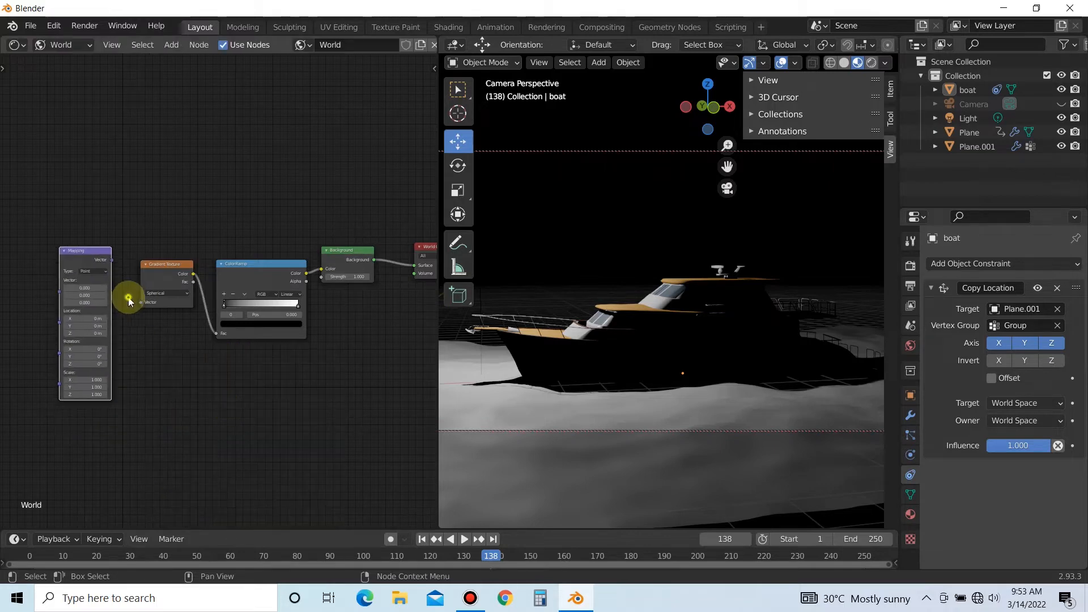
pyautogui.moveTo(112, 261); pyautogui.dragTo(141, 303)
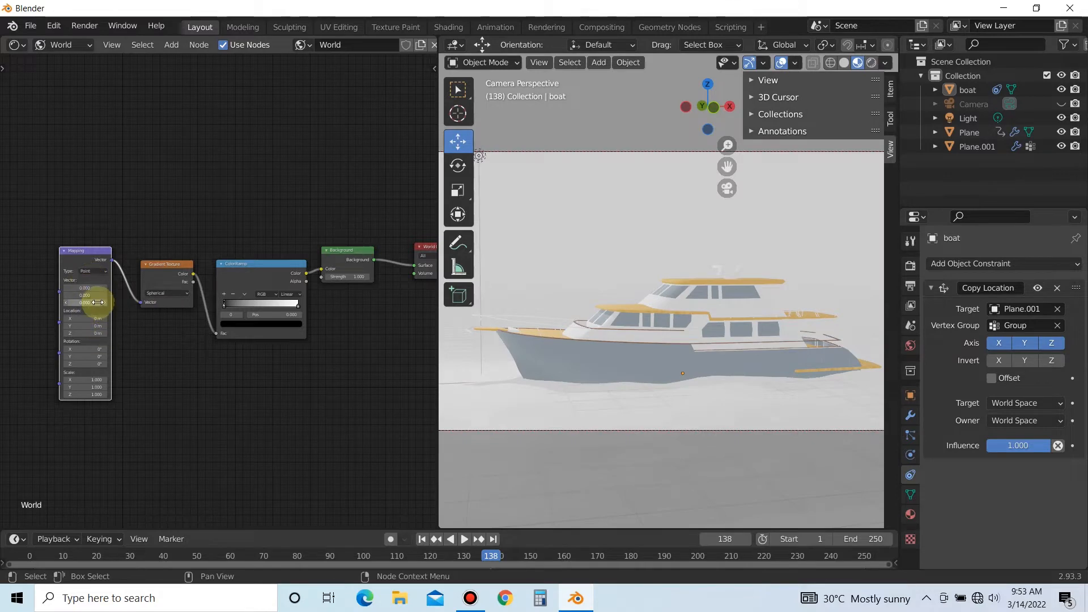
pyautogui.moveTo(86, 253); pyautogui.dragTo(107, 255)
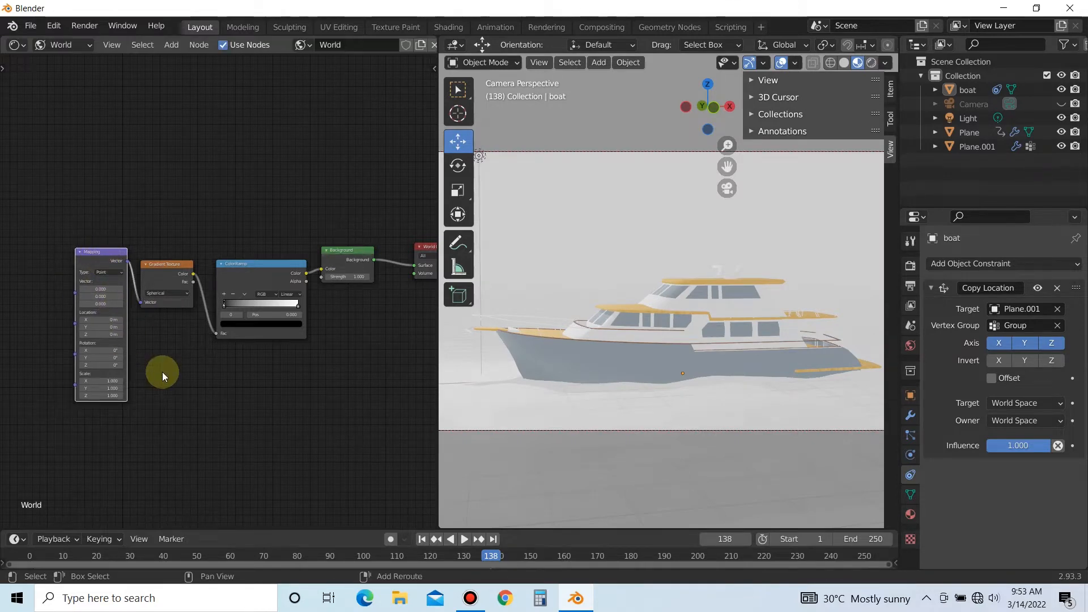
# Step: Add a Texture Coordinate node before the Mapping node and connect its Camera output to the Mapping Vector input
pyautogui.hotkey('shift', 'a')
pyautogui.click(162, 372)
pyautogui.write('texture')
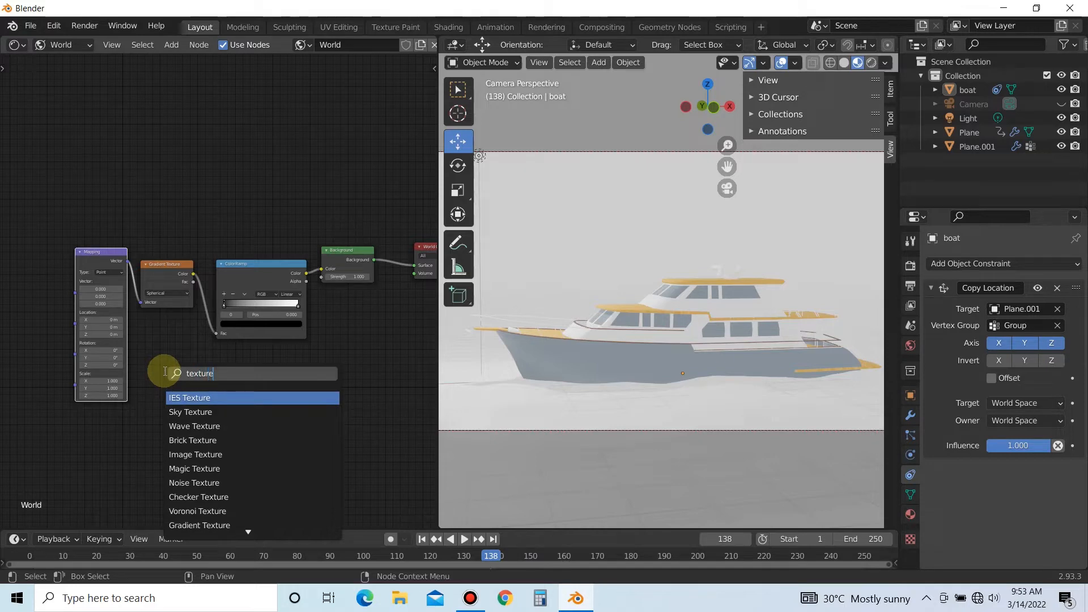
pyautogui.write(' c')
pyautogui.click(188, 413)
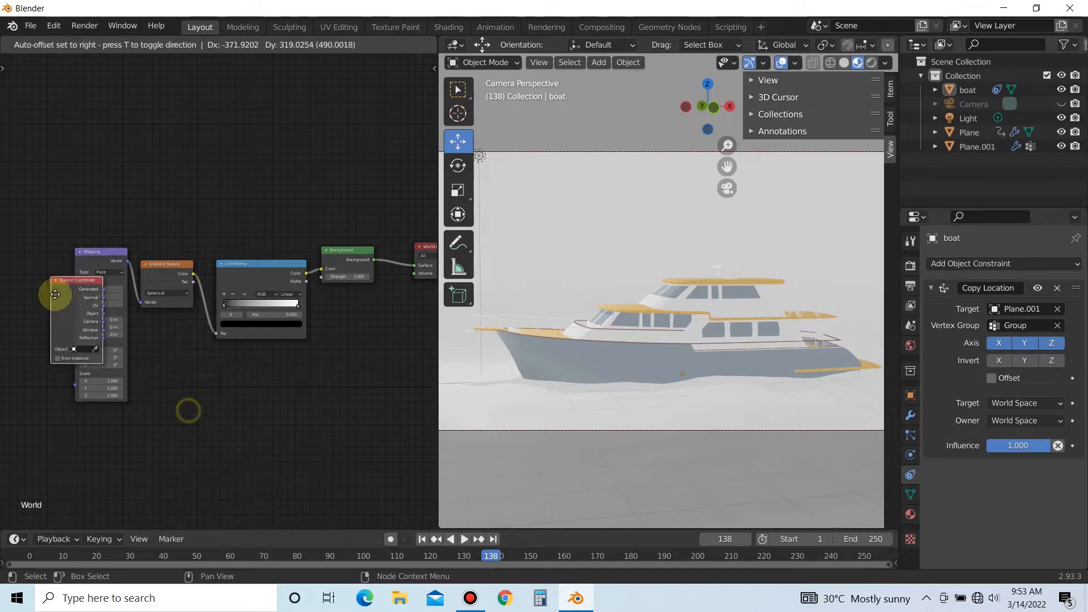
pyautogui.click(32, 291)
pyautogui.moveTo(60, 289); pyautogui.dragTo(77, 295)
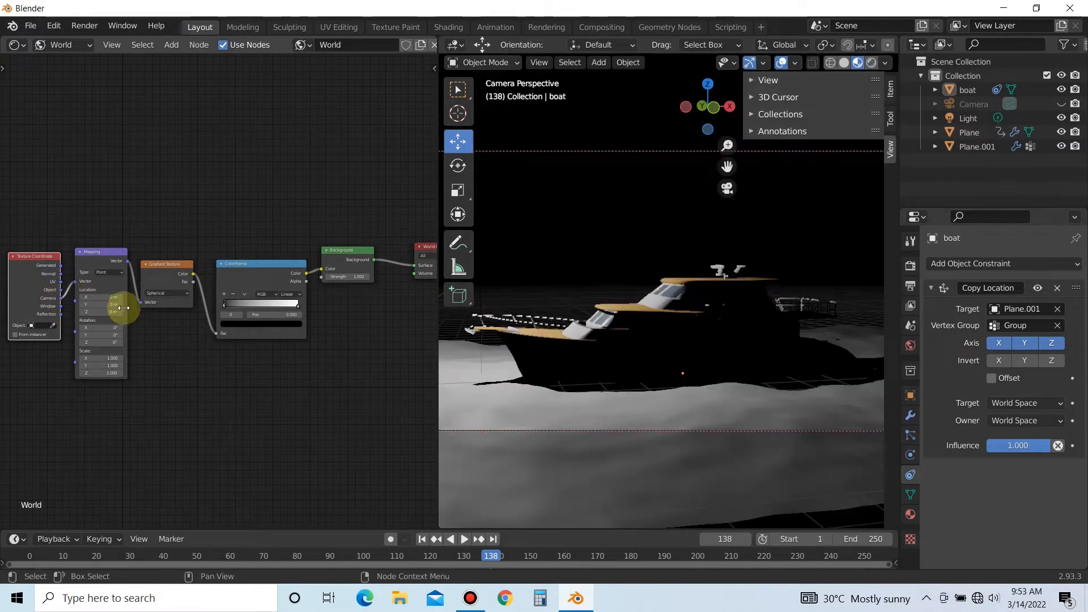
# Step: Change the ColorRamp's black stop to a light sky blue
pyautogui.click(233, 323)
pyautogui.moveTo(284, 271); pyautogui.dragTo(256, 225)
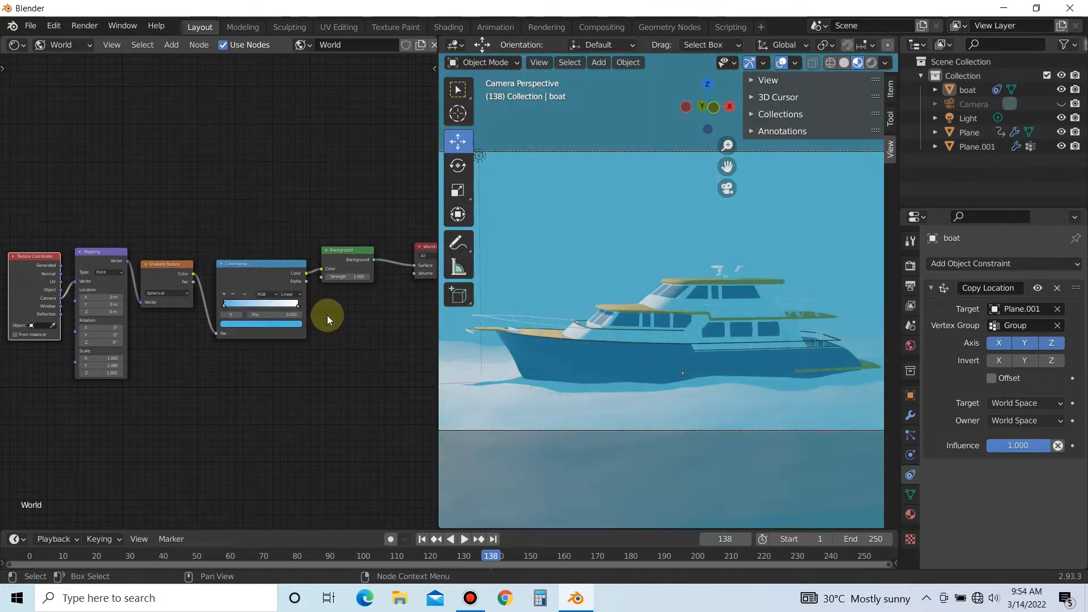
# Step: Set the Mapping node's location to Z -1.3 m and Y 0.3 m
pyautogui.click(110, 311)
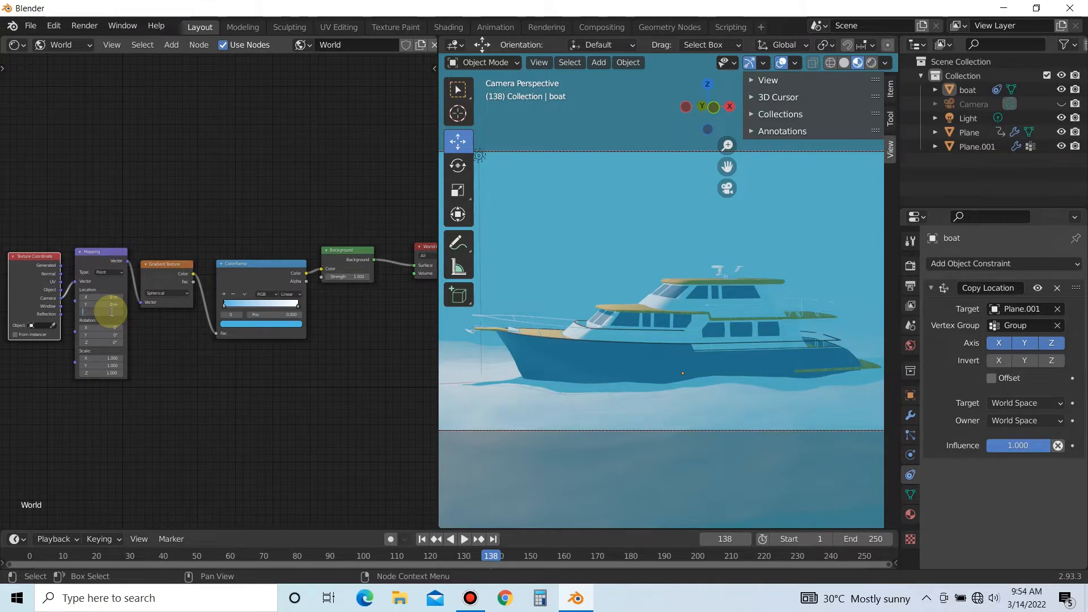
pyautogui.write('1.3')
pyautogui.press('Return')
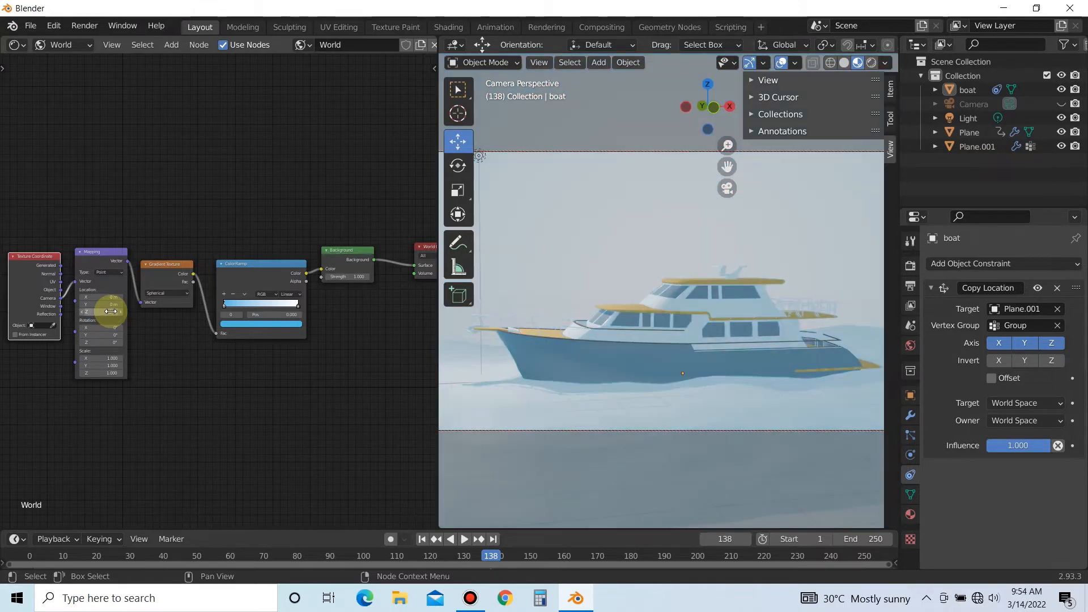
pyautogui.click(110, 304)
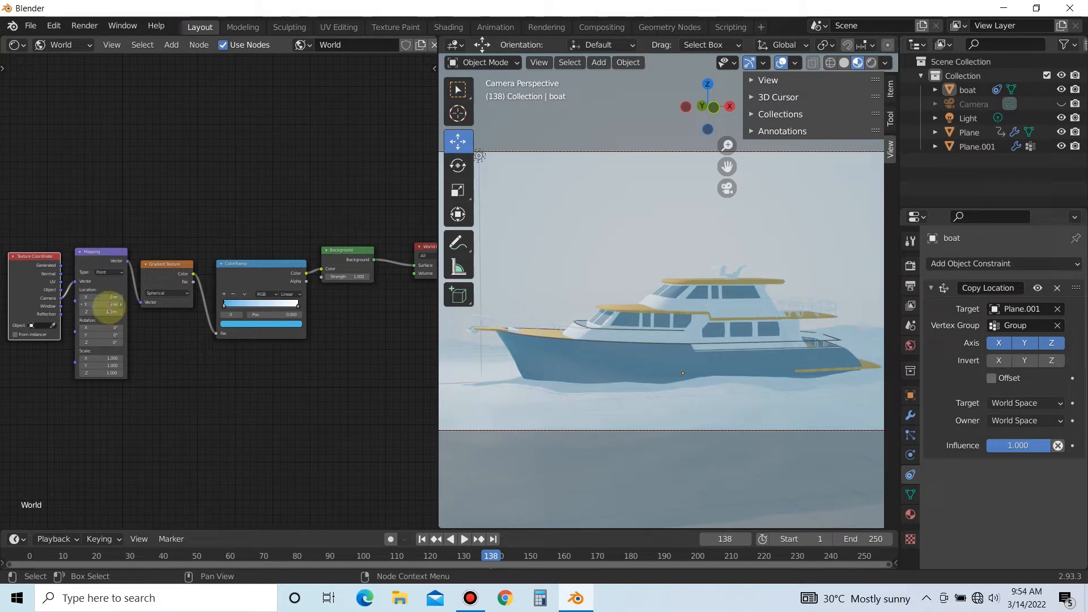
pyautogui.write('0.3')
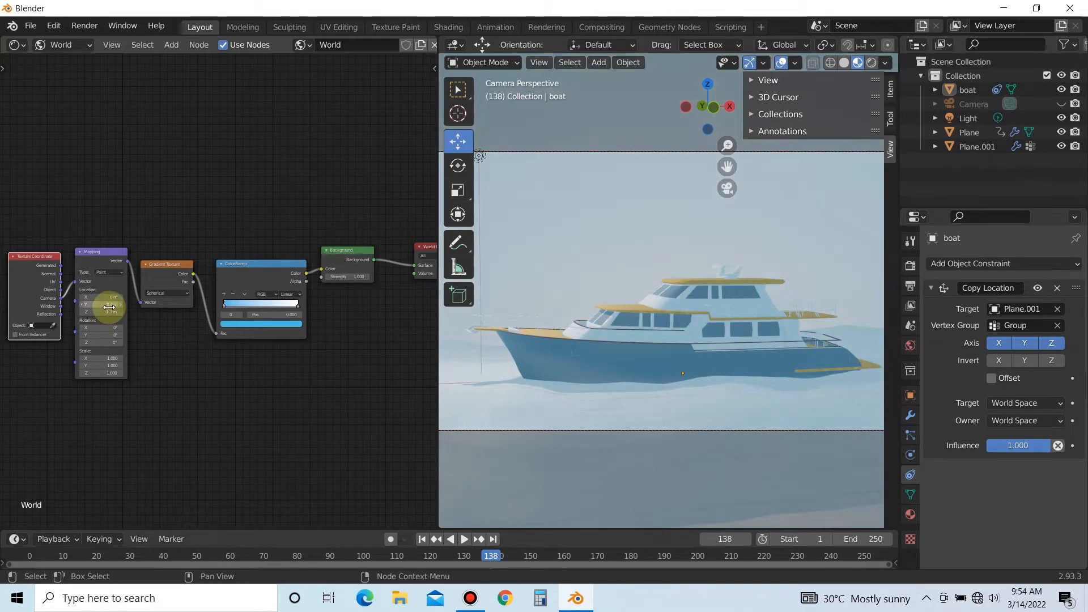
pyautogui.press('Return')
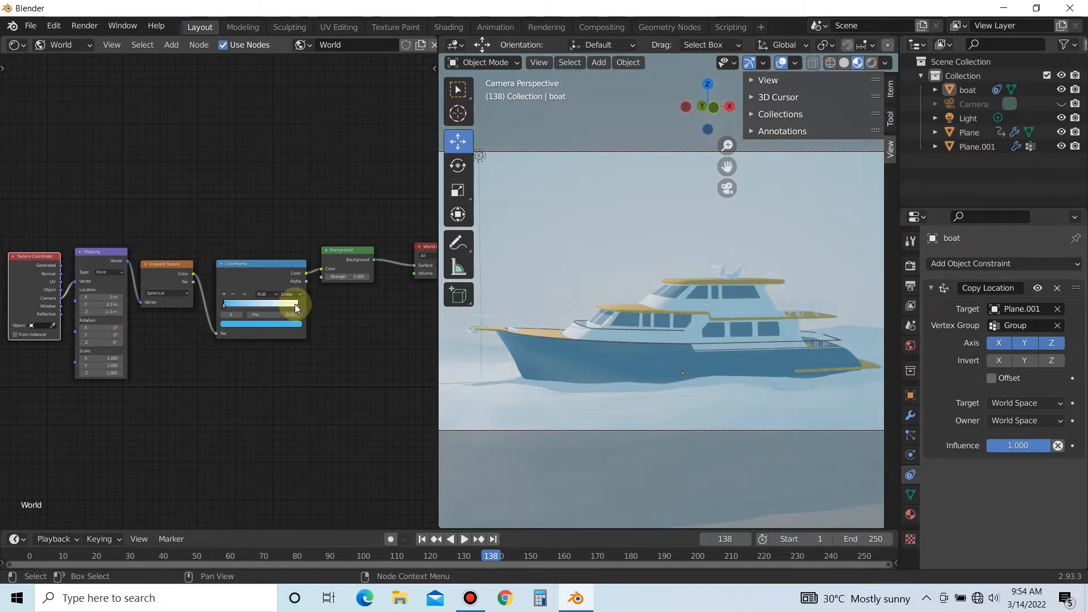
# Step: Try moving the ColorRamp's white and blue stops inward to compare the sky gradient
pyautogui.moveTo(294, 306); pyautogui.dragTo(281, 307)
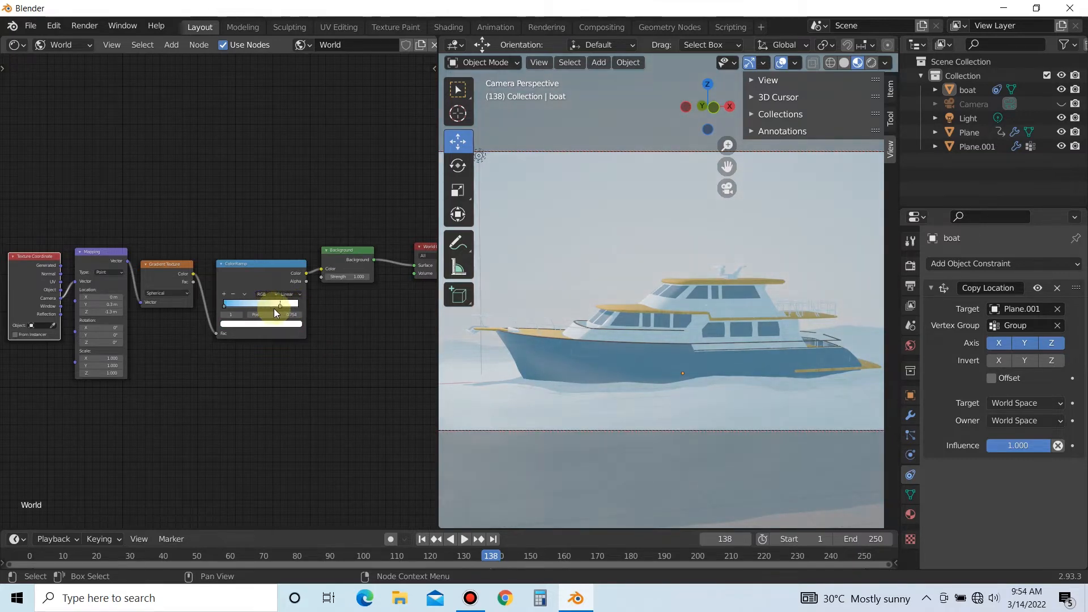
pyautogui.click(226, 306)
pyautogui.moveTo(247, 304); pyautogui.dragTo(247, 304)
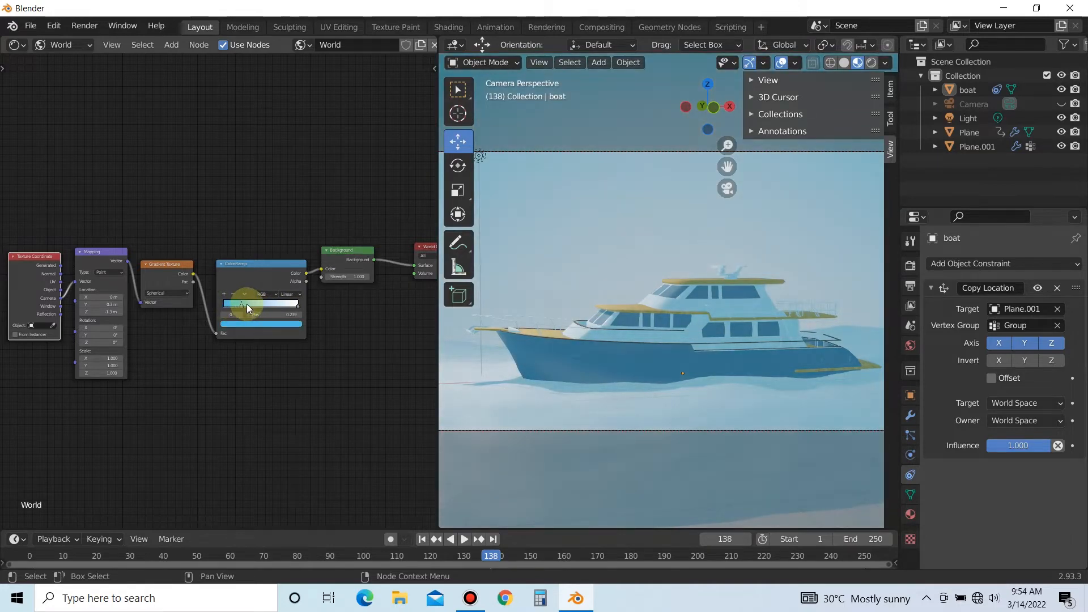
# Step: Set the ColorRamp's interpolation to Ease
pyautogui.click(286, 295)
pyautogui.click(294, 303)
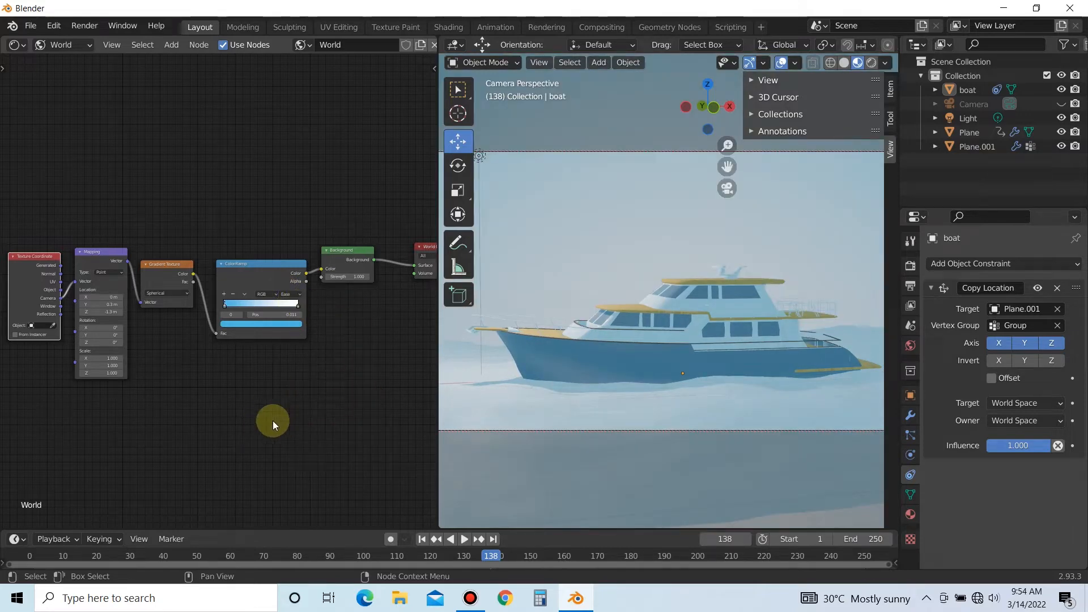
pyautogui.scroll(-1, 709, 389)
pyautogui.scroll(1, 710, 389)
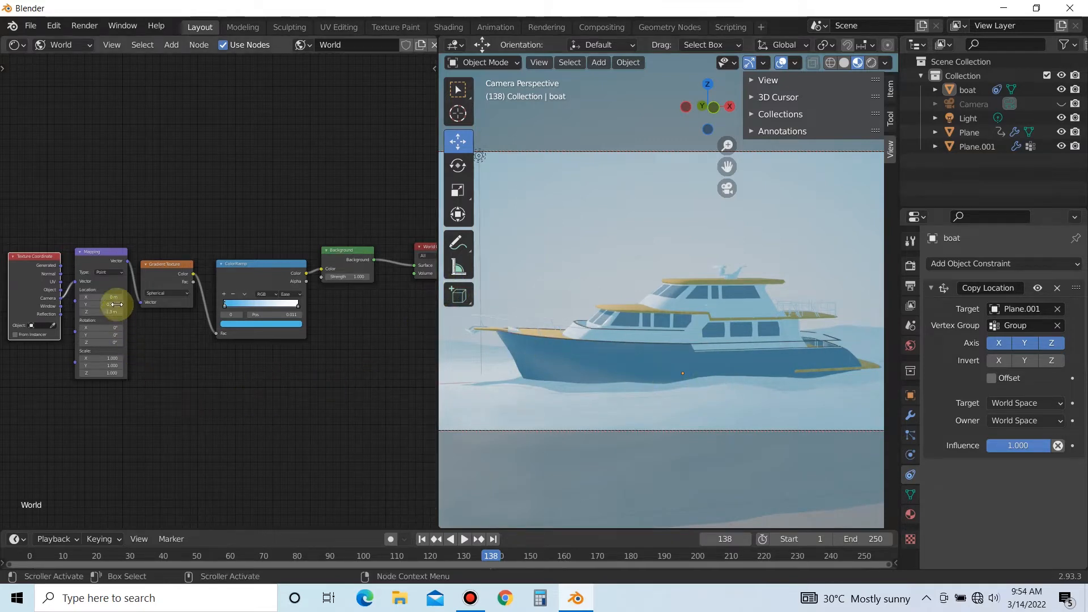
# Step: Set the Mapping node's Y location to 0.29 m and adjust the blue stop at the start of the ColorRamp
pyautogui.moveTo(116, 304); pyautogui.dragTo(121, 288)
pyautogui.click(116, 305)
pyautogui.write('0.29')
pyautogui.press('Return')
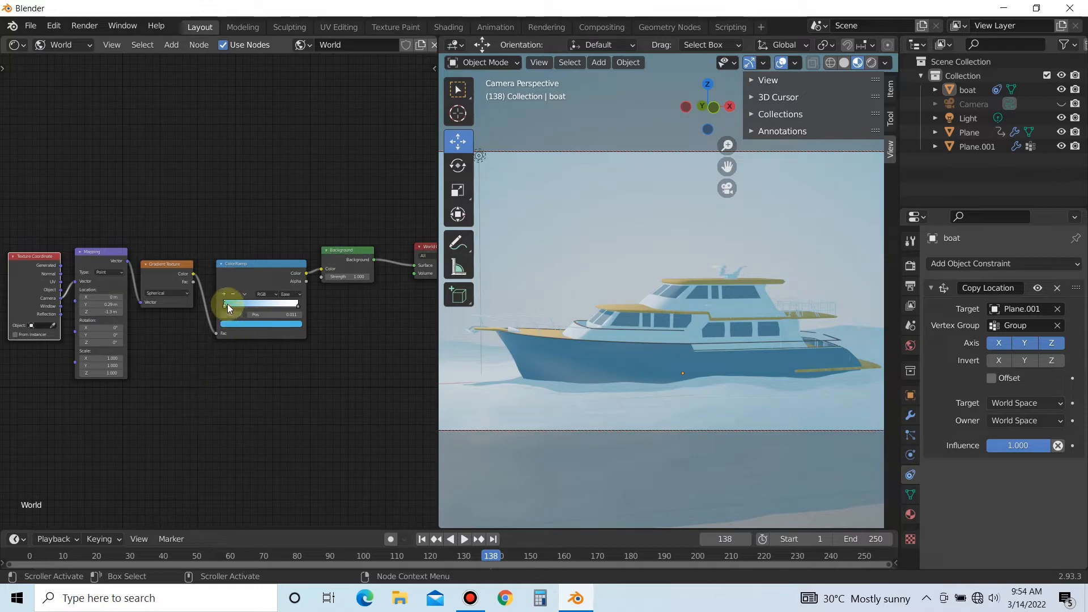
pyautogui.moveTo(226, 304); pyautogui.dragTo(233, 304)
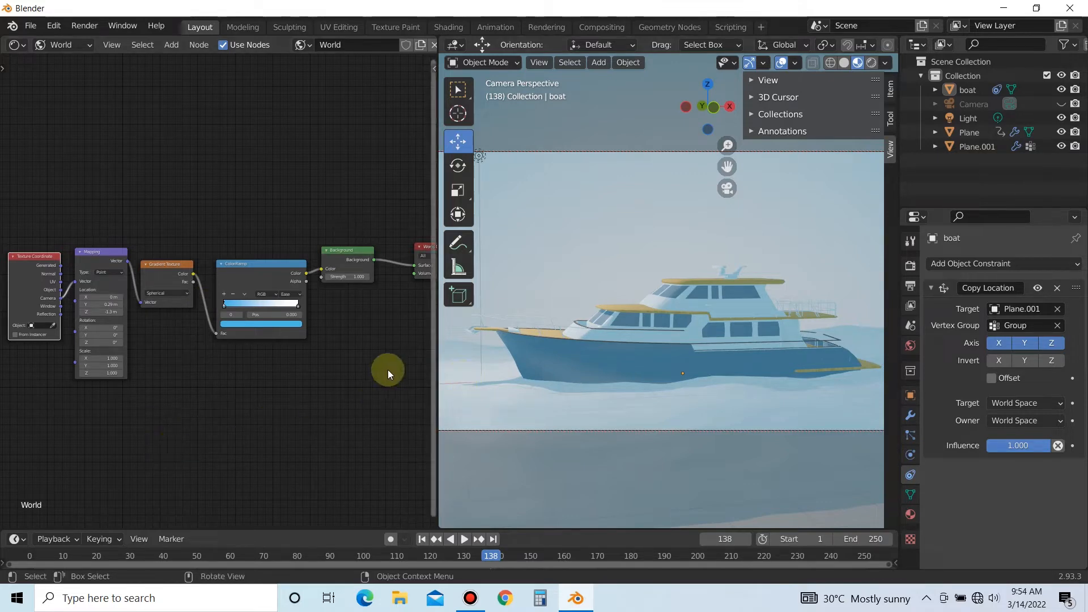
# Step: Create a new material for the ocean plane in the object shader nodes and shift its nodes aside to make room
pyautogui.click(573, 412)
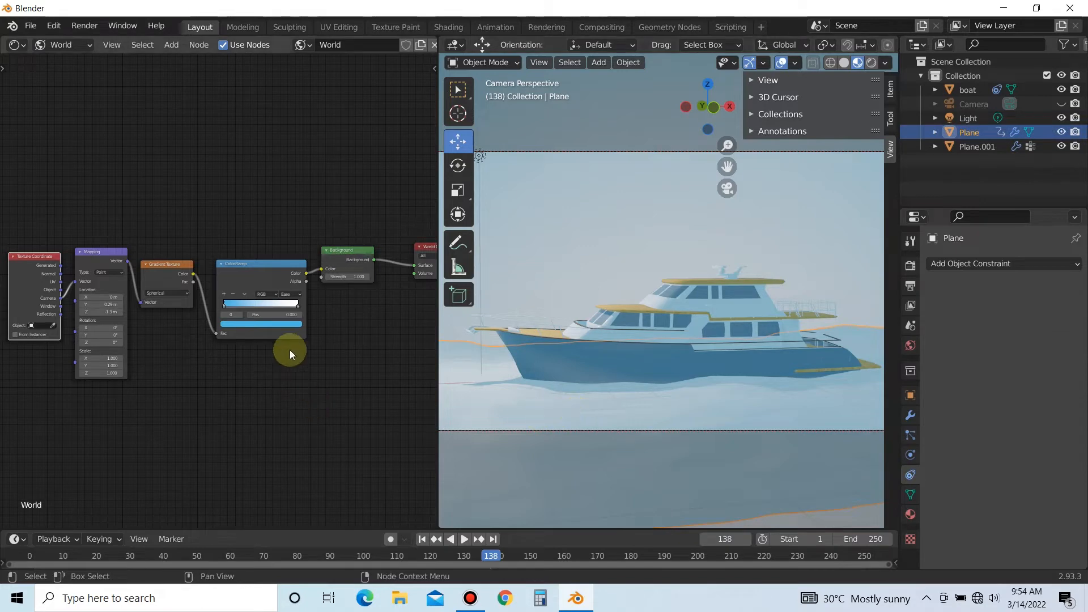
pyautogui.click(61, 45)
pyautogui.click(62, 65)
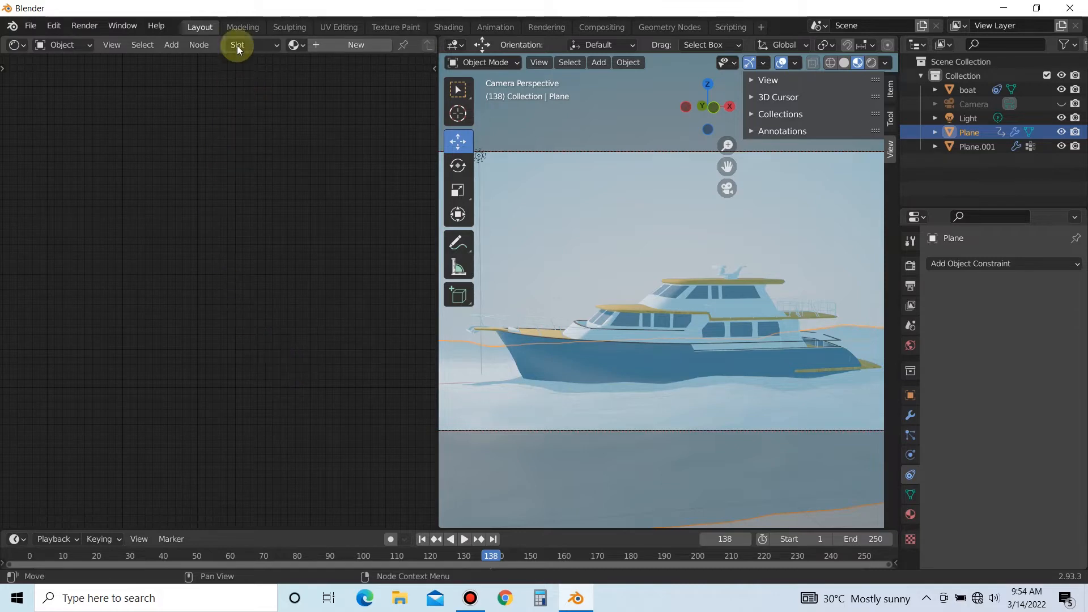
pyautogui.click(340, 47)
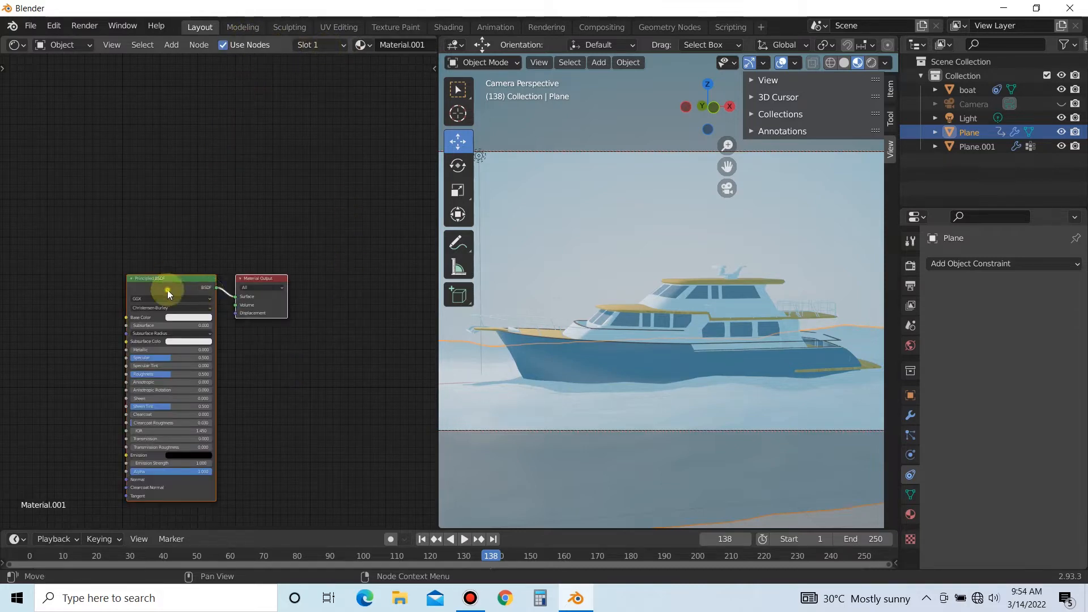
pyautogui.moveTo(168, 290); pyautogui.dragTo(305, 235)
# Step: Add an RGB node, connect it to the Principled BSDF's Base Color and choose a medium blue
pyautogui.hotkey('shift', 'a')
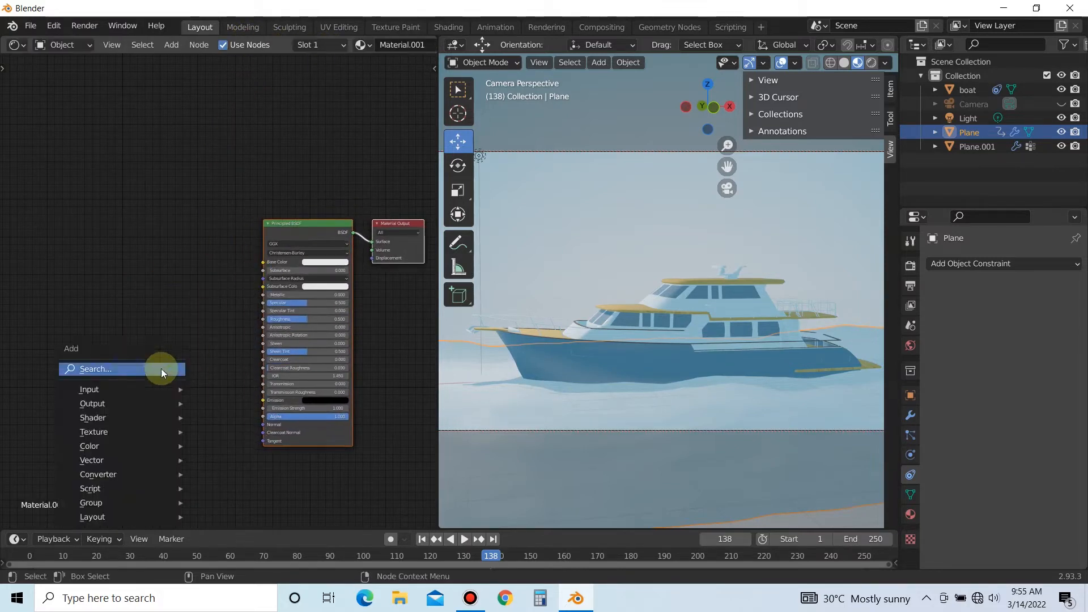
pyautogui.click(161, 369)
pyautogui.write('rg')
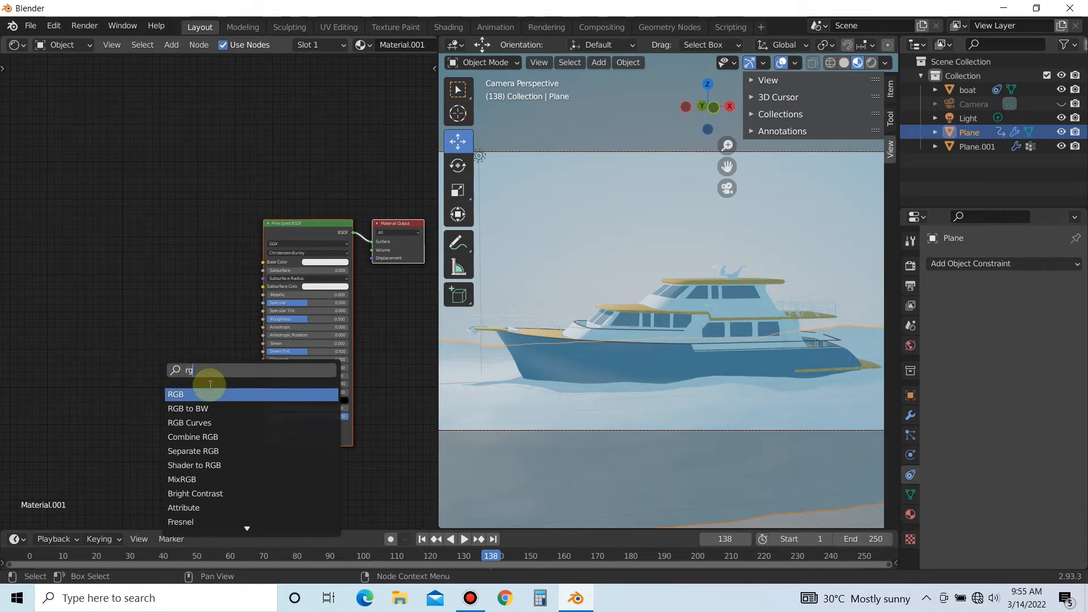
pyautogui.click(210, 395)
pyautogui.click(182, 255)
pyautogui.moveTo(182, 254); pyautogui.dragTo(267, 262)
pyautogui.moveTo(156, 251)
pyautogui.mouseDown()
pyautogui.moveTo(207, 250)
pyautogui.moveTo(208, 269)
pyautogui.mouseUp()
pyautogui.click(226, 270)
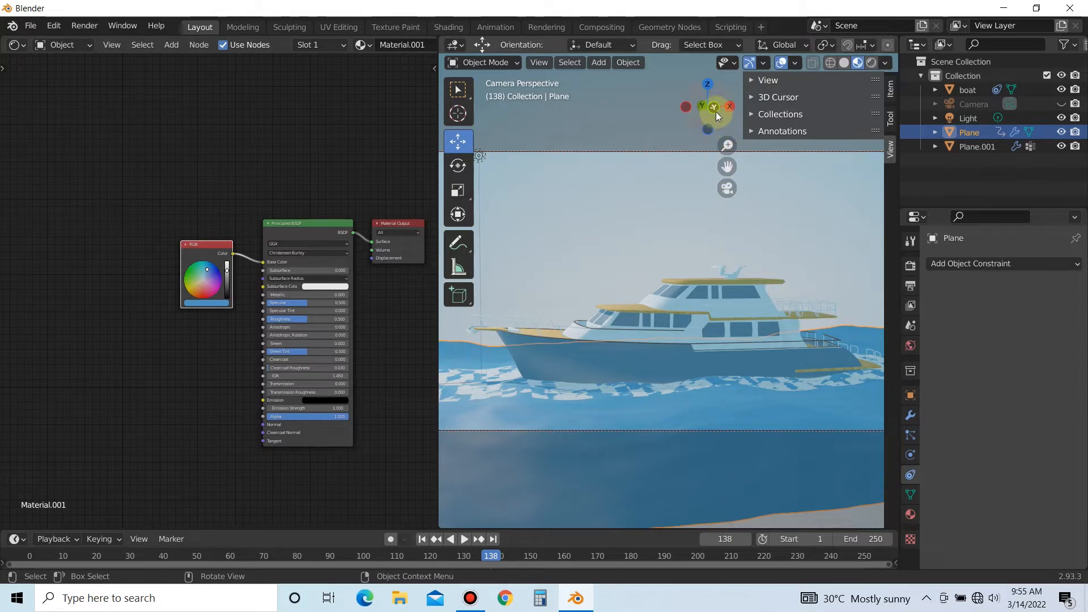
# Step: Hide the Plane.001 object in the viewport and darken the RGB node's blue for the ocean
pyautogui.moveTo(716, 111); pyautogui.dragTo(710, 108)
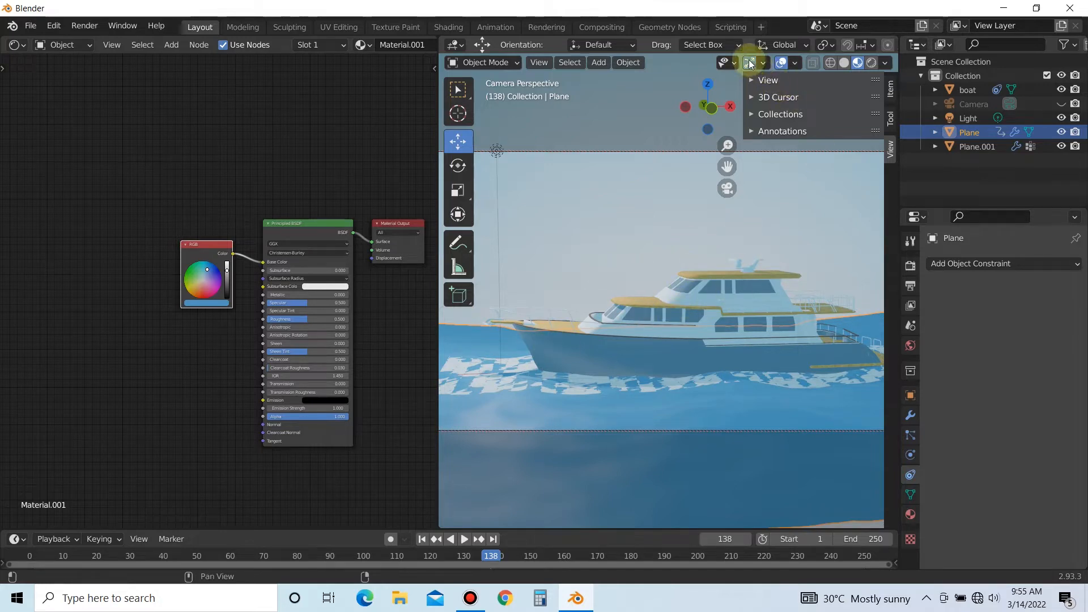
pyautogui.click(1062, 146)
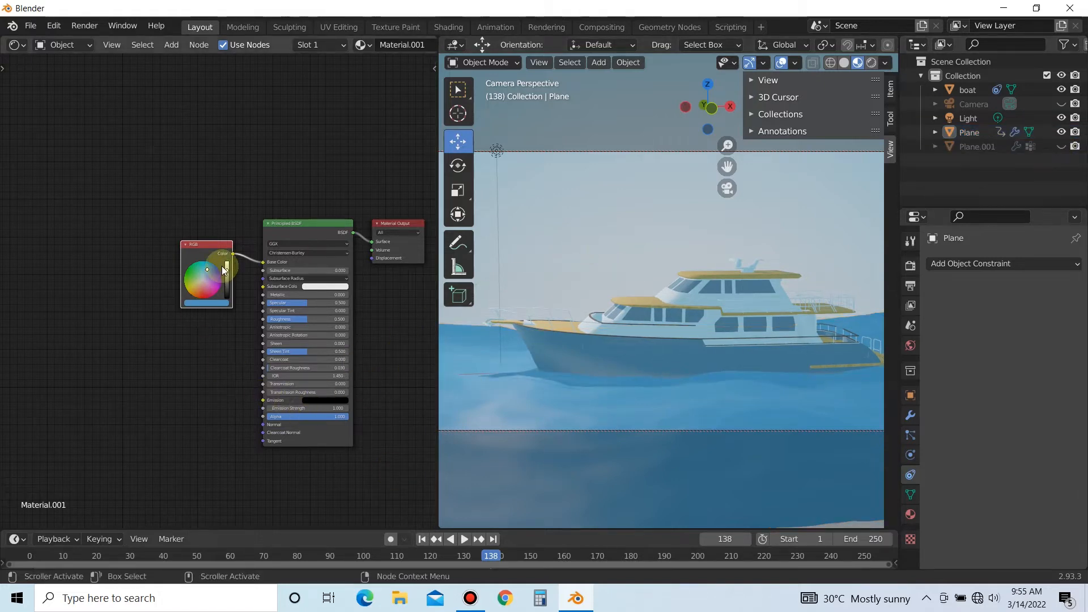
pyautogui.moveTo(224, 270); pyautogui.dragTo(227, 289)
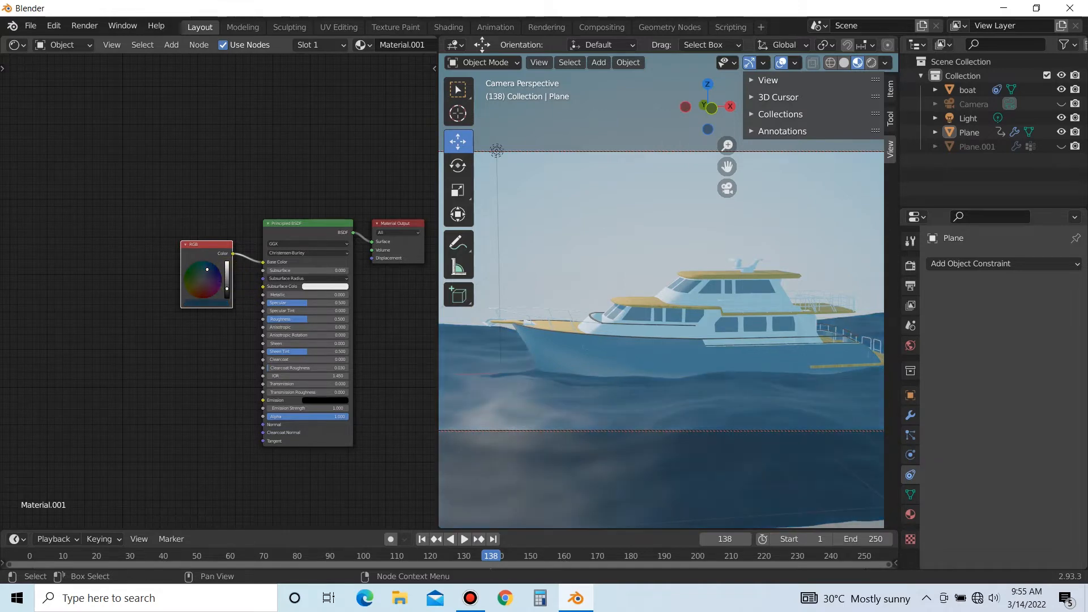
# Step: Enable Screen Space Reflections in the render settings and keep Eevee as the render engine
pyautogui.click(910, 309)
pyautogui.click(913, 289)
pyautogui.click(911, 266)
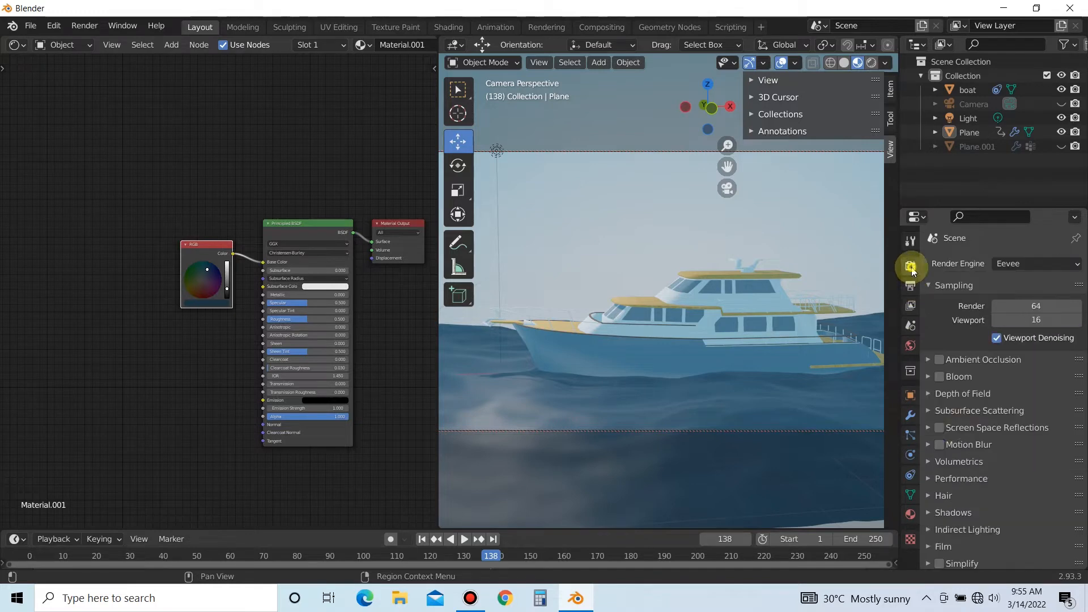
pyautogui.click(941, 428)
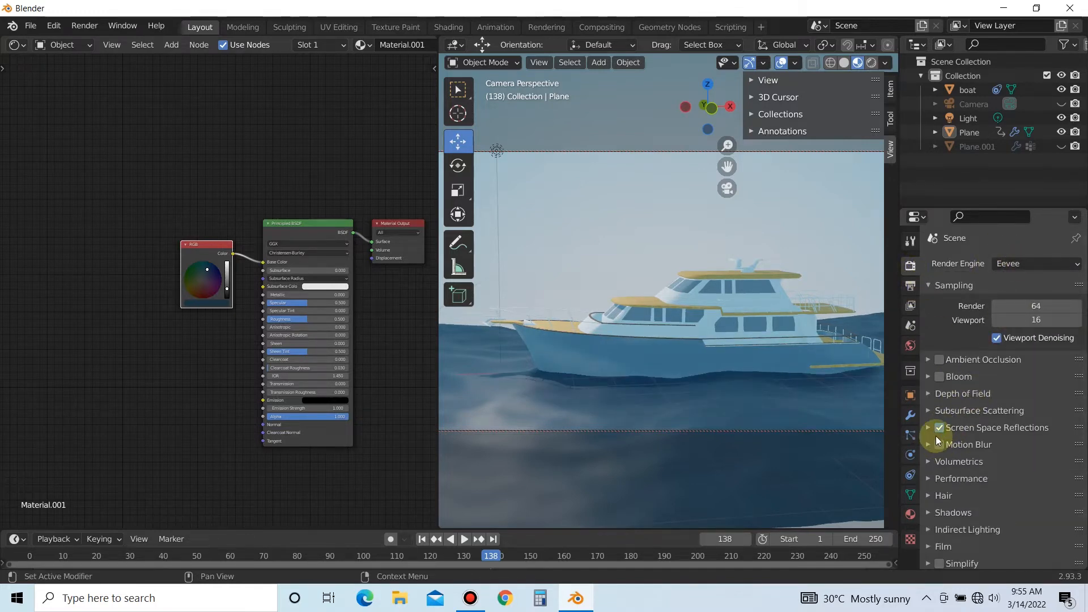
pyautogui.click(1012, 265)
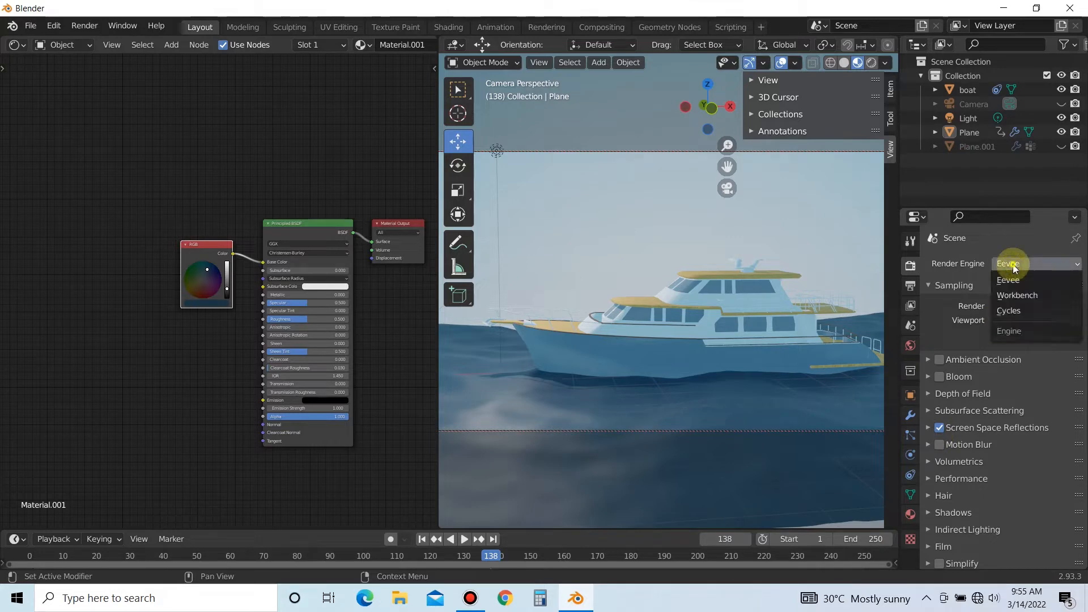
pyautogui.click(1008, 280)
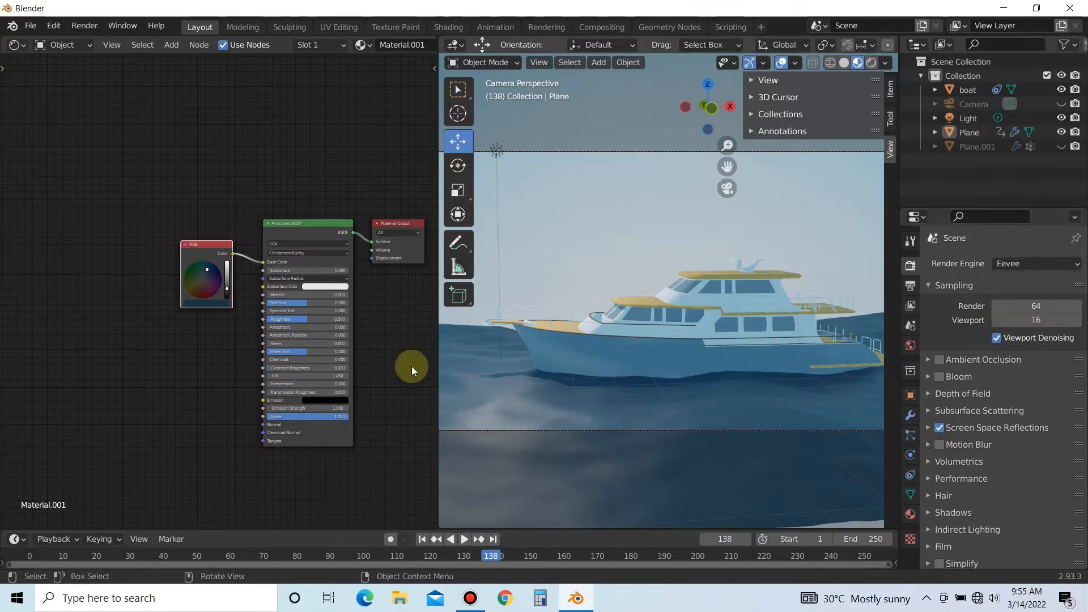
# Step: Move the RGB node up and add a ColorRamp node below it in the ocean material
pyautogui.moveTo(199, 248); pyautogui.dragTo(193, 219)
pyautogui.hotkey('shift', 'a')
pyautogui.click(142, 386)
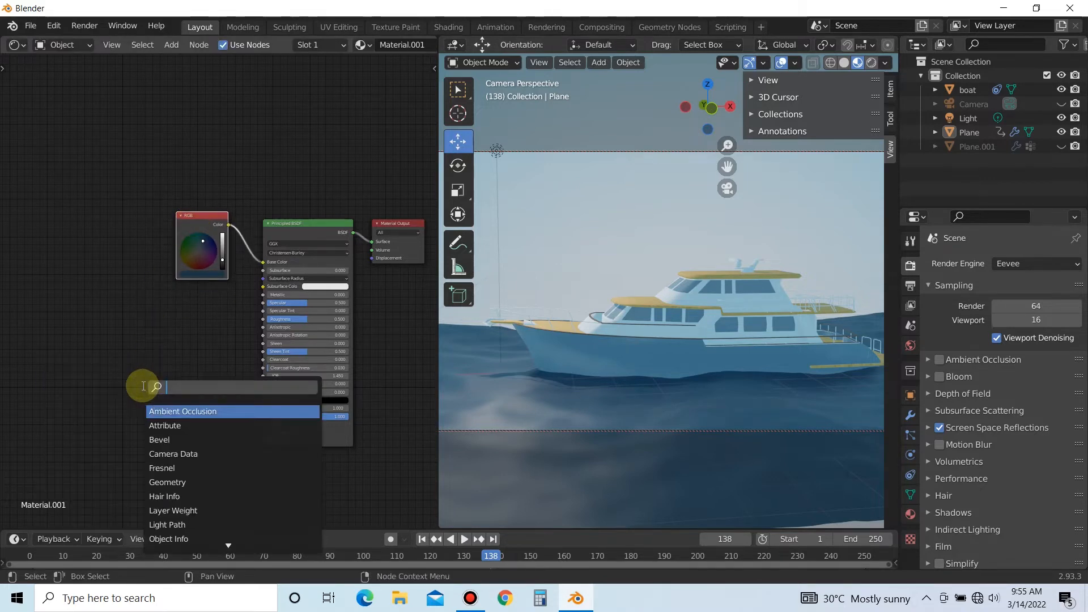
pyautogui.write('color ramp')
pyautogui.press('Return')
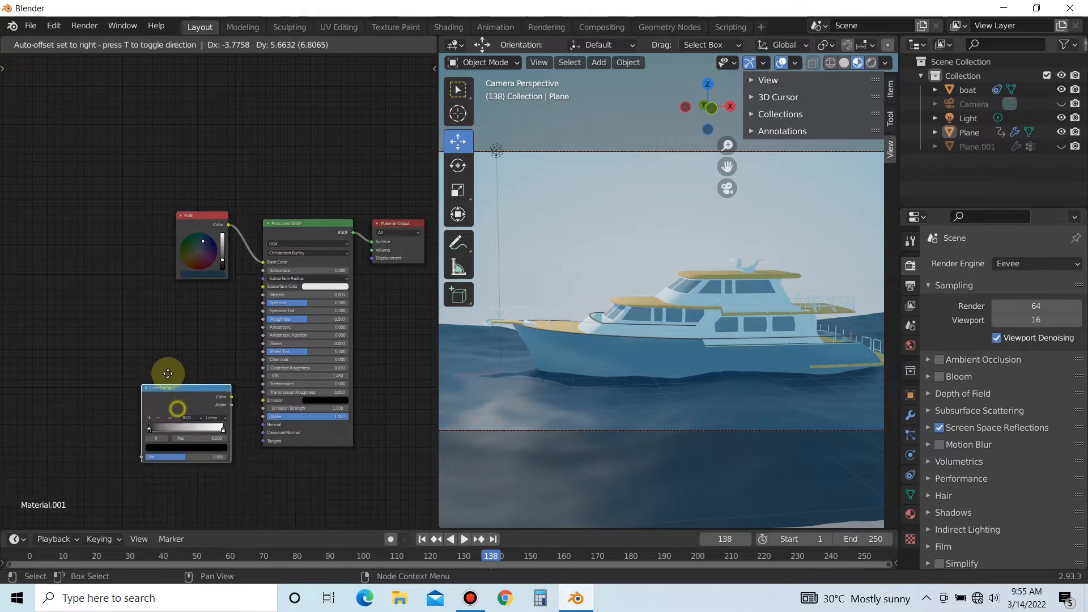
pyautogui.click(135, 331)
# Step: Insert a MixRGB node between the RGB node and the Principled BSDF, and connect the ColorRamp's Color to Color2
pyautogui.hotkey('shift', 'a')
pyautogui.moveTo(189, 447)
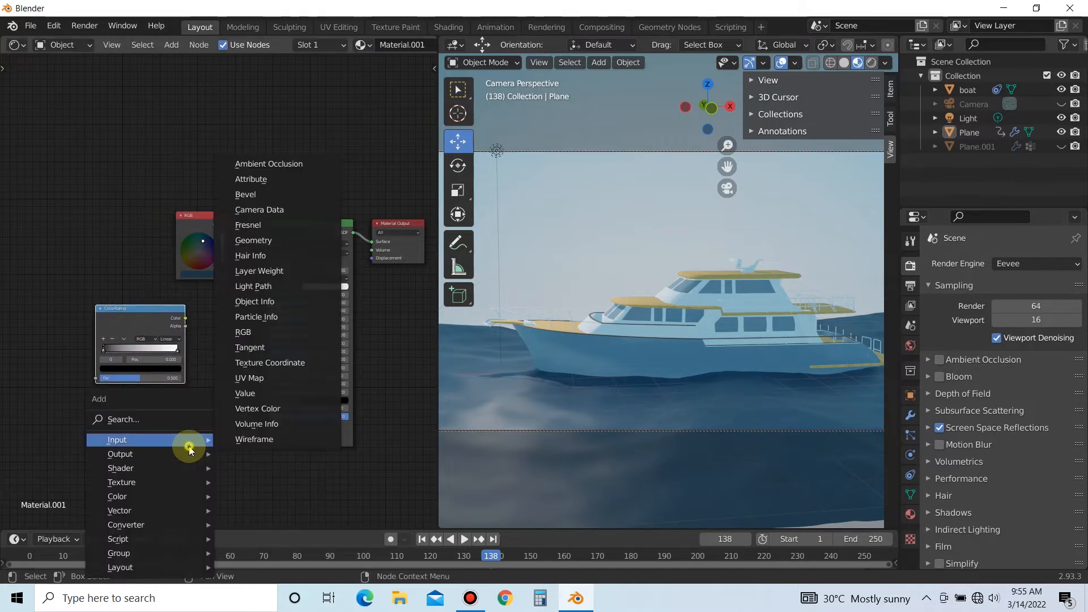
pyautogui.click(175, 418)
pyautogui.write('mi')
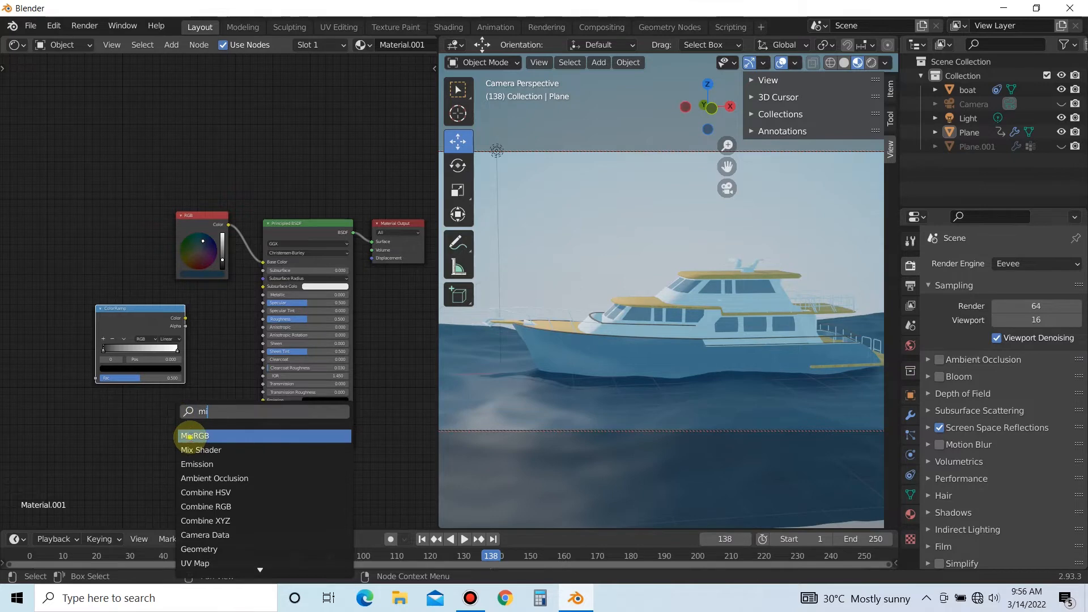
pyautogui.press('Return')
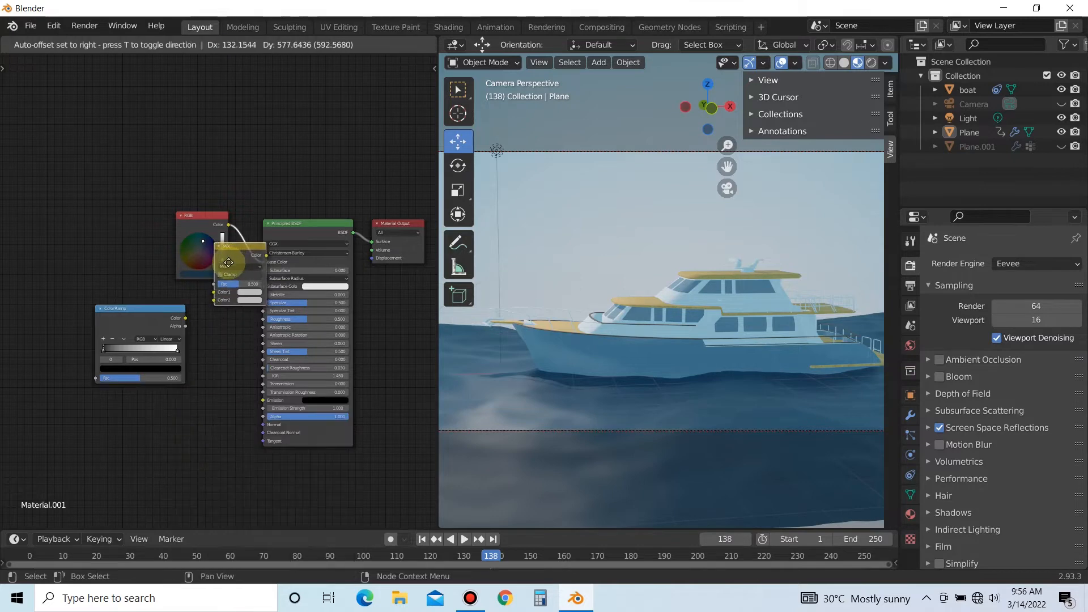
pyautogui.click(241, 282)
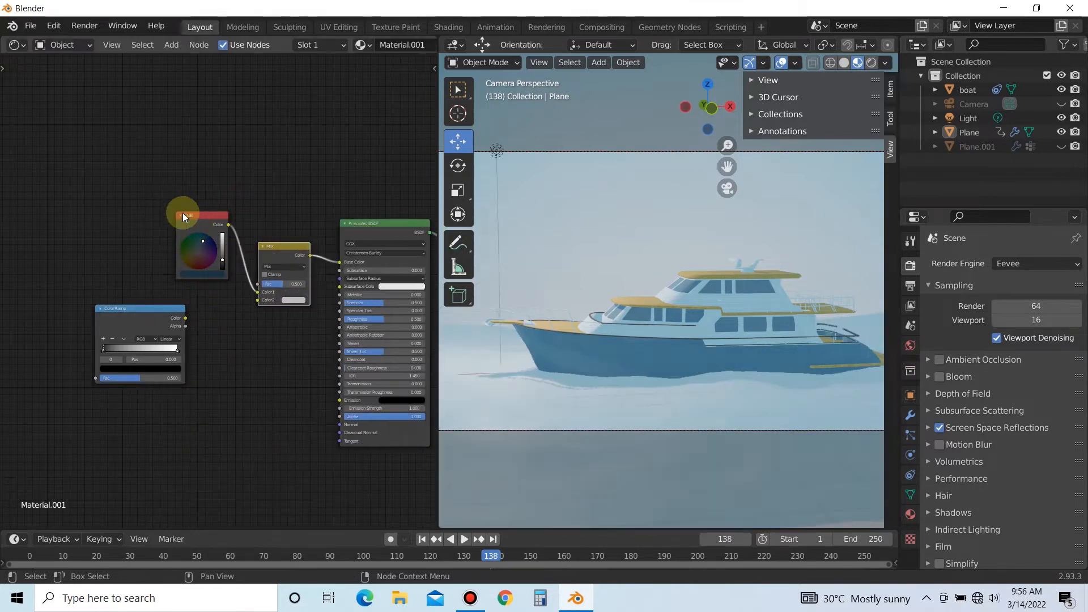
pyautogui.moveTo(186, 319); pyautogui.dragTo(259, 299)
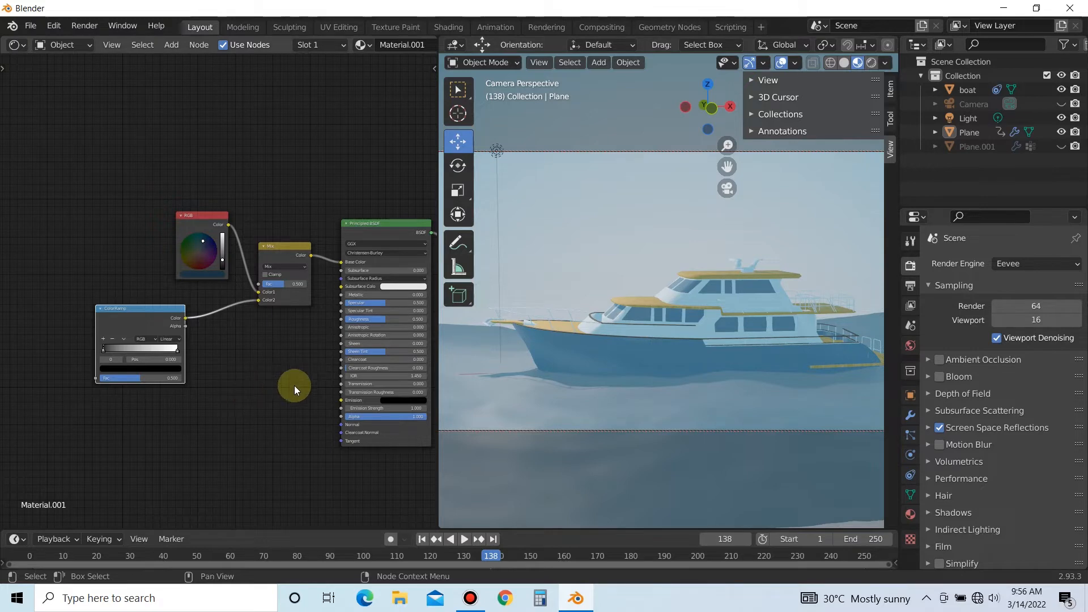
# Step: Add a Noise Texture node before the ColorRamp and connect its Fac output to the ColorRamp's Fac
pyautogui.moveTo(114, 321); pyautogui.dragTo(132, 309)
pyautogui.hotkey('shift', 'a')
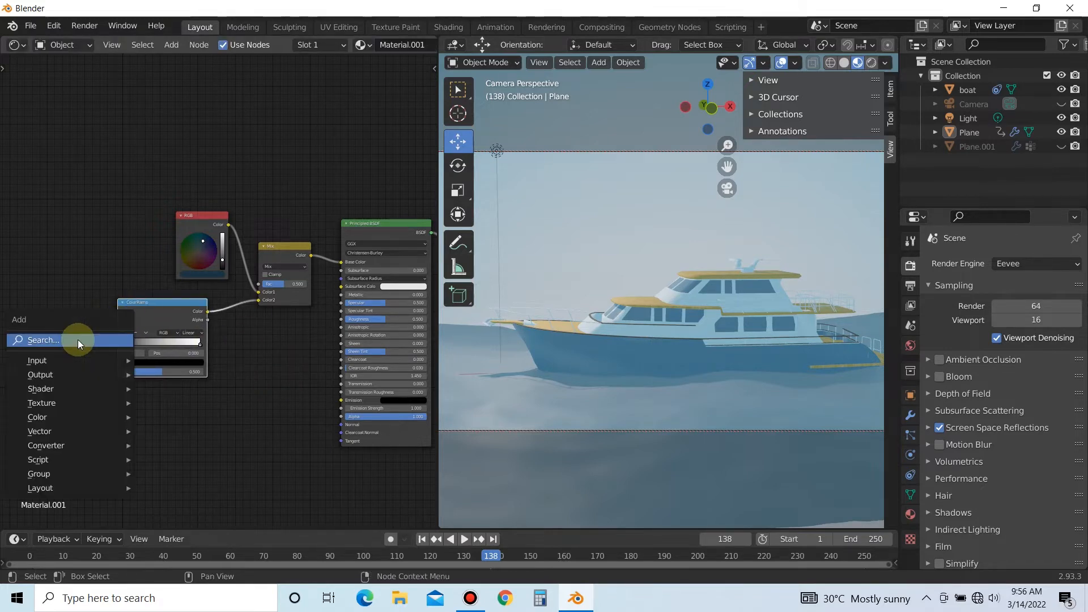
pyautogui.click(78, 339)
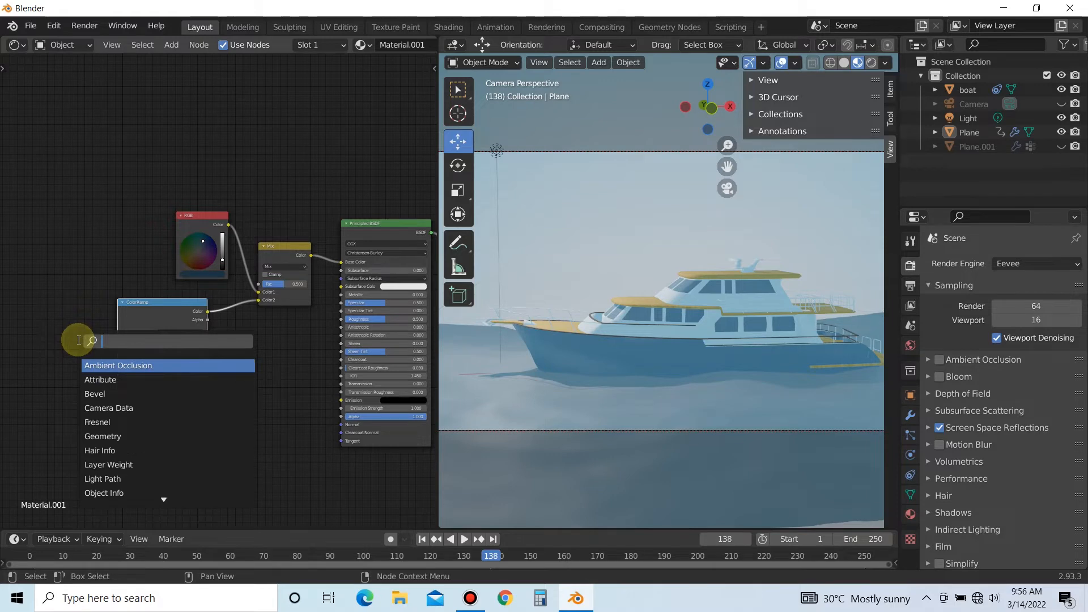
pyautogui.write('noi')
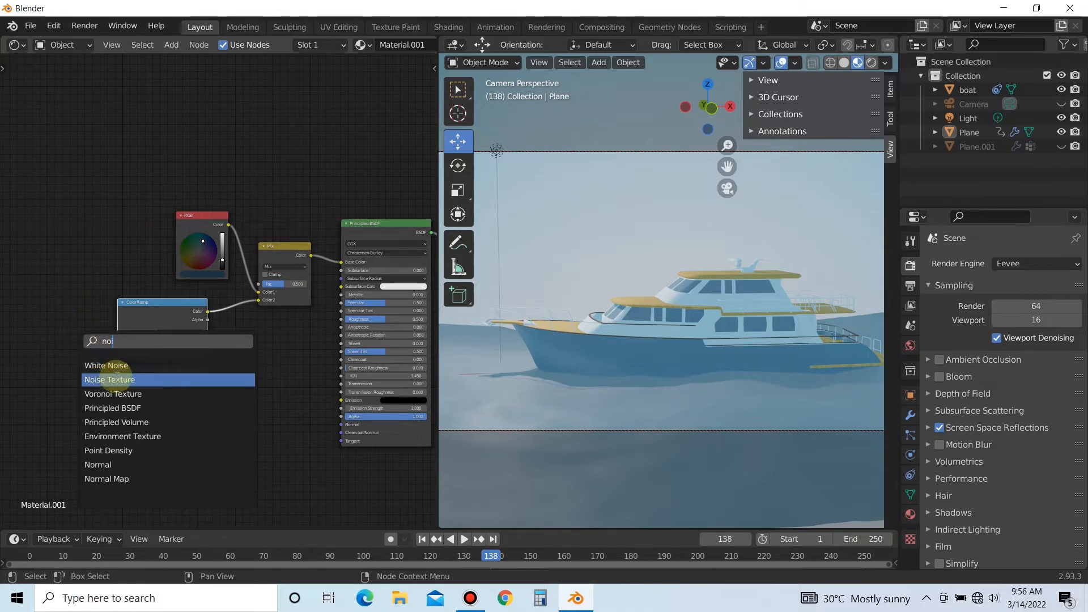
pyautogui.click(117, 379)
pyautogui.click(74, 293)
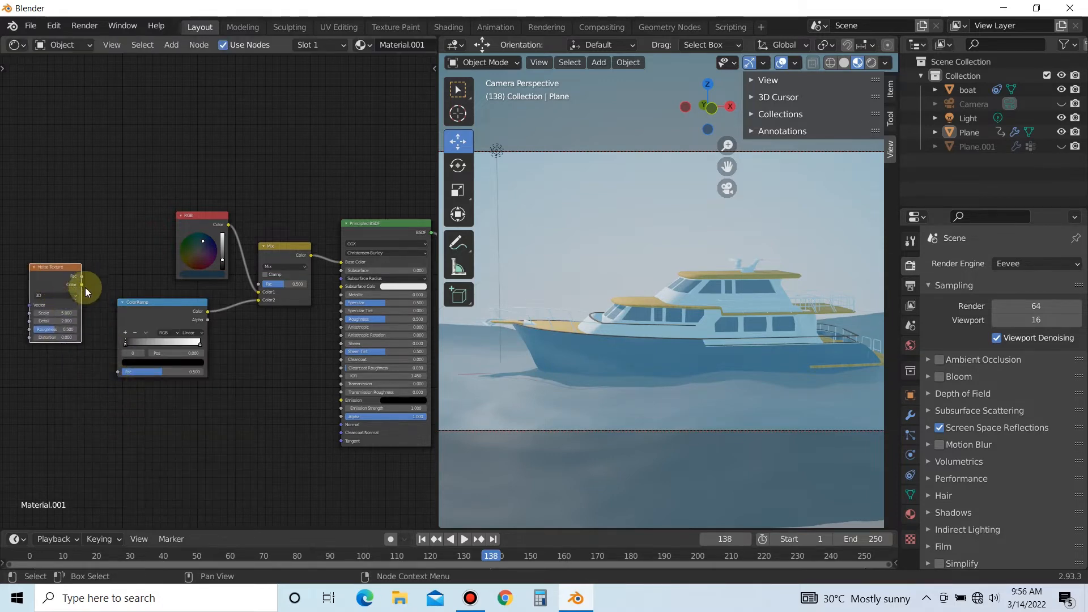
pyautogui.moveTo(83, 276); pyautogui.dragTo(121, 369)
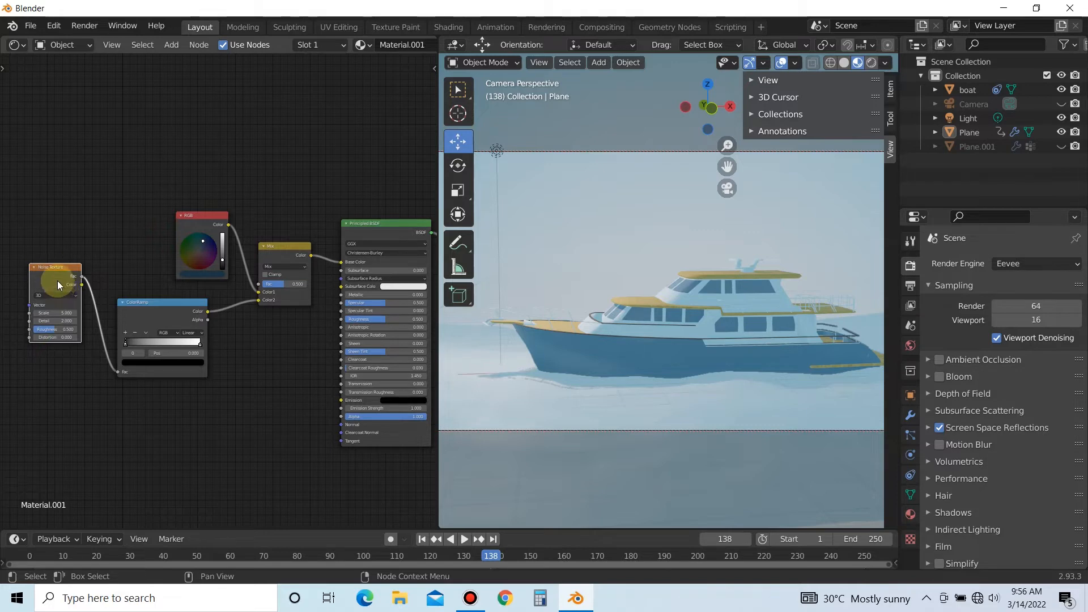
# Step: Set the Noise Texture to 4D and bring the ColorRamp's stops close together, with the black stop at about 0.52
pyautogui.moveTo(53, 277); pyautogui.dragTo(62, 304)
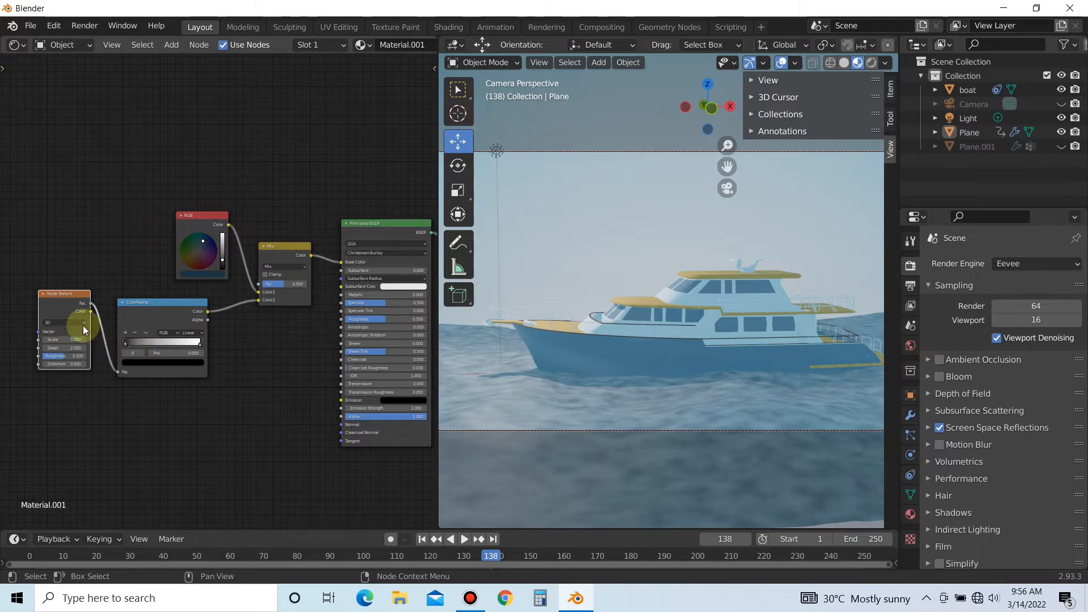
pyautogui.click(70, 322)
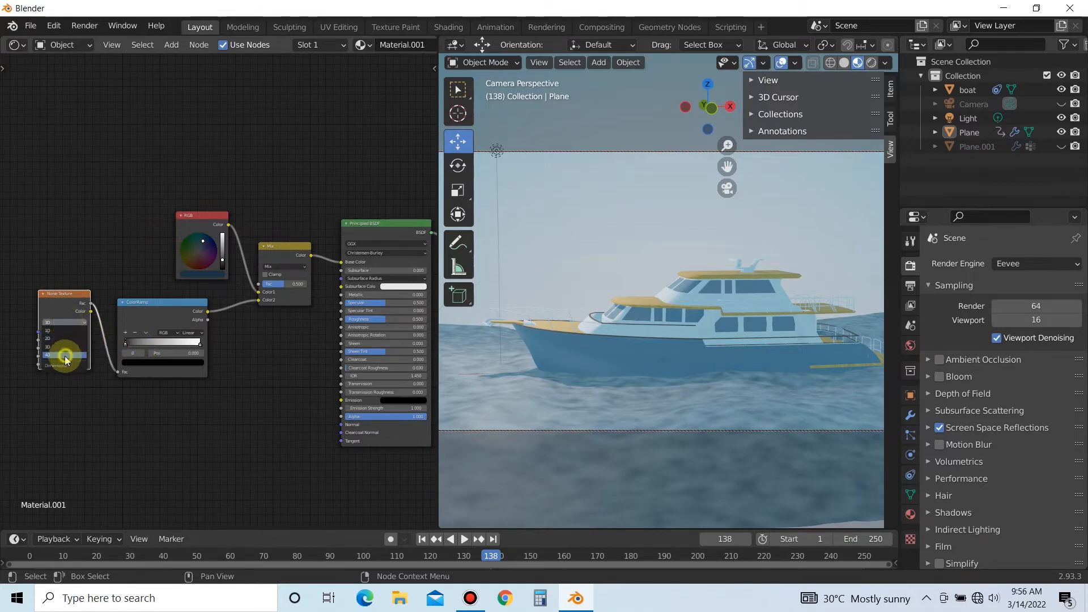
pyautogui.click(66, 355)
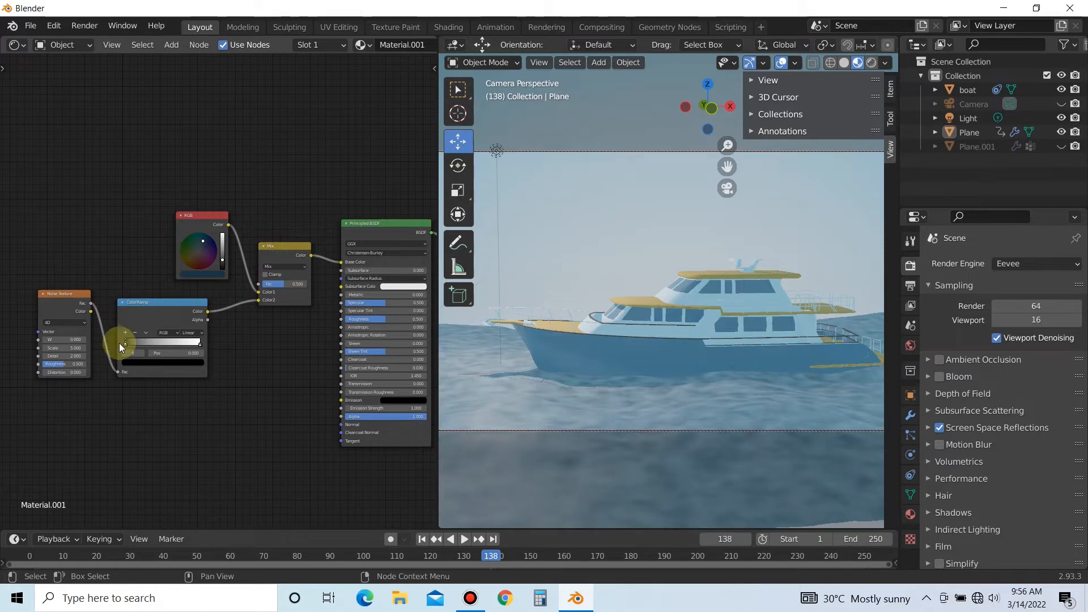
pyautogui.moveTo(135, 344); pyautogui.dragTo(166, 343)
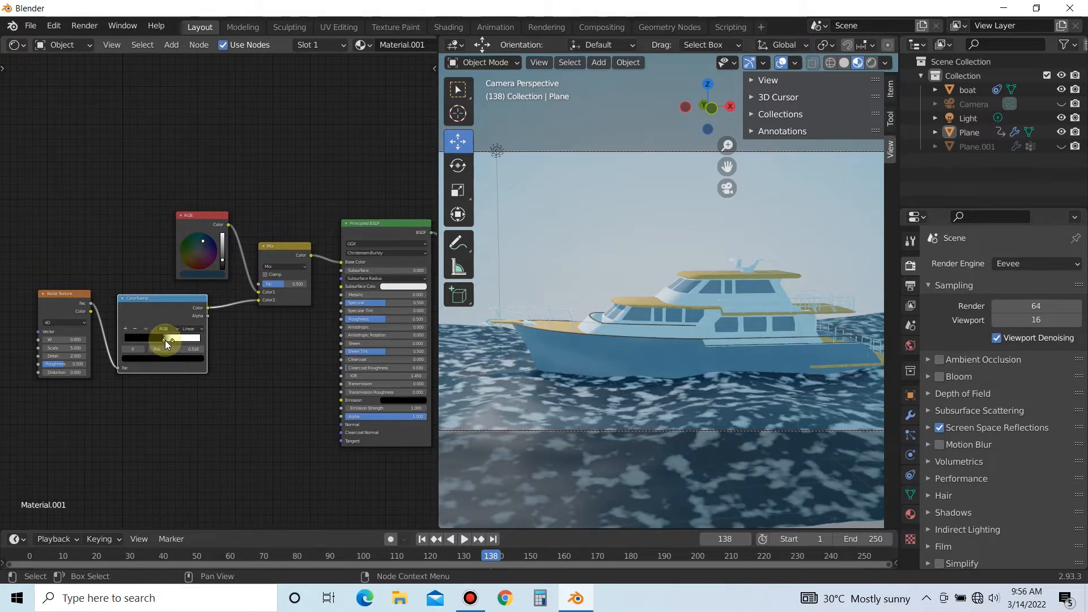
# Step: Set the Noise Texture's scale to 0.2 and roughness to 1, and adjust its detail
pyautogui.click(76, 348)
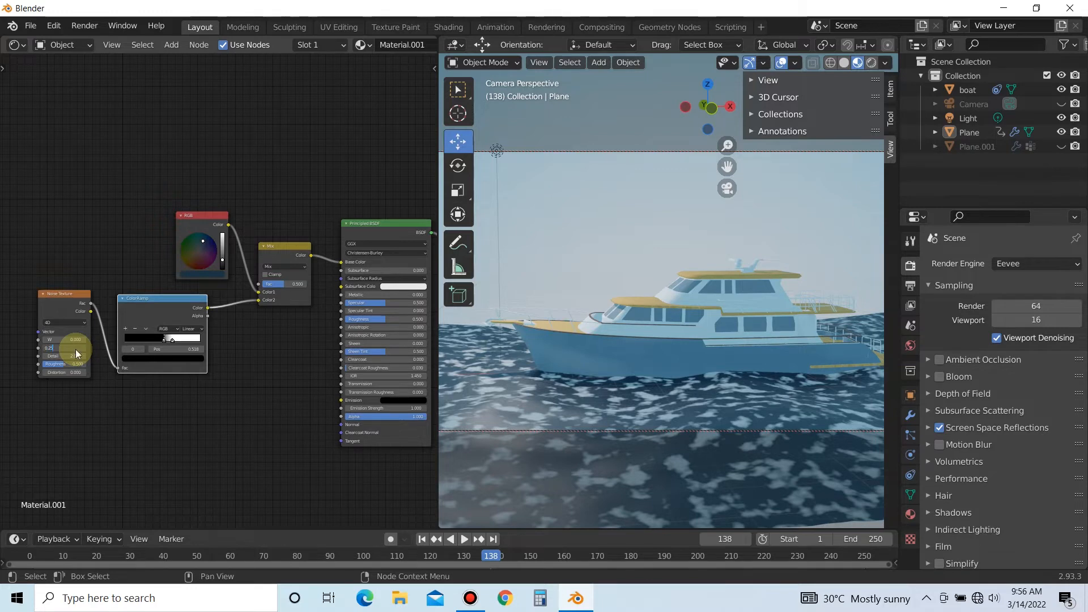
pyautogui.write('0.2')
pyautogui.press('Return')
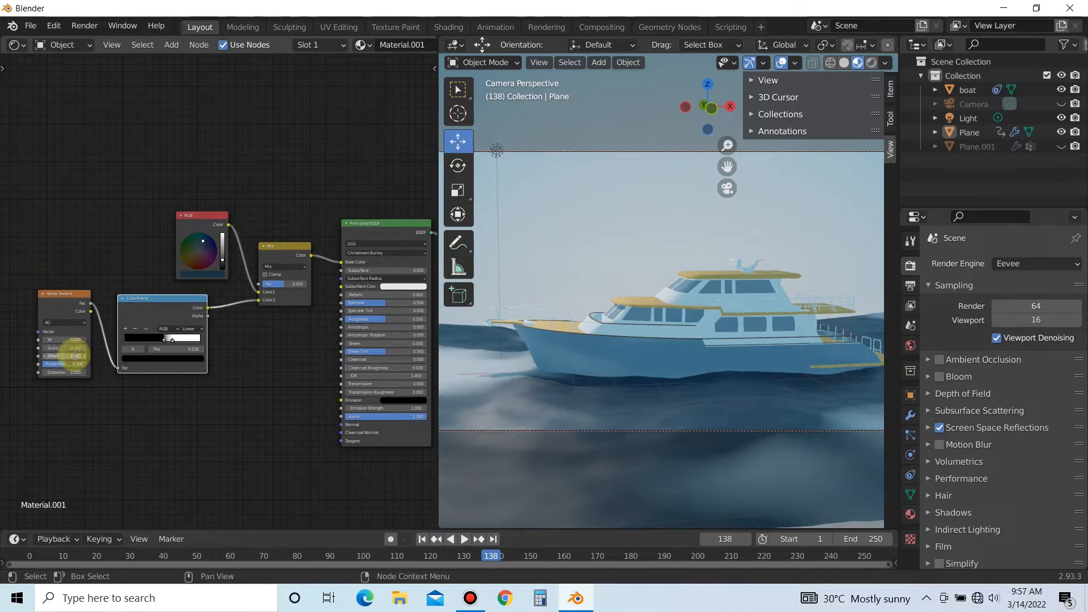
pyautogui.click(75, 355)
pyautogui.press('Return')
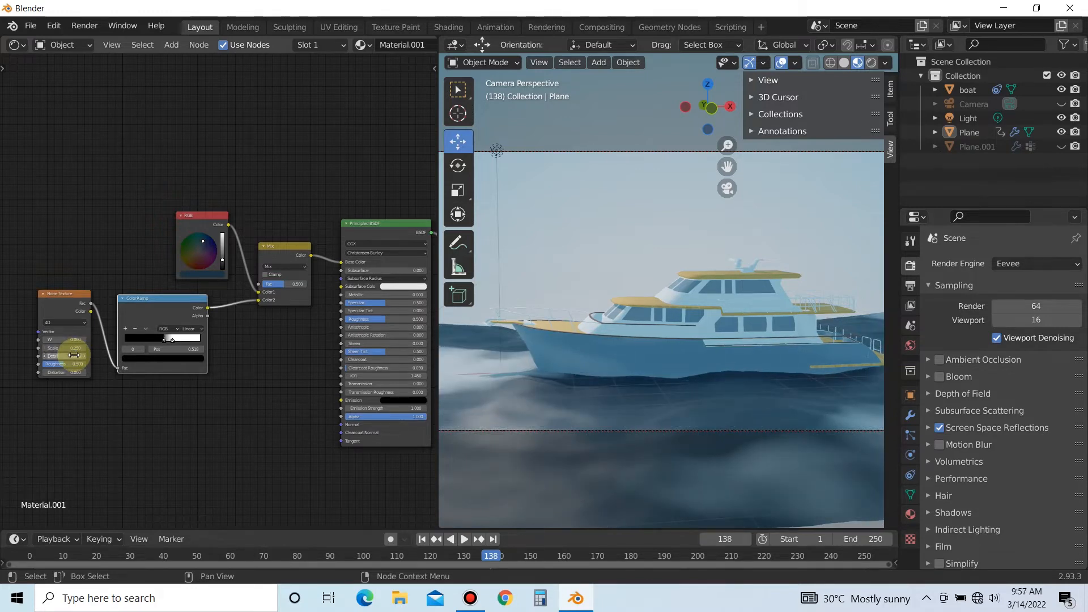
pyautogui.moveTo(71, 363); pyautogui.dragTo(86, 363)
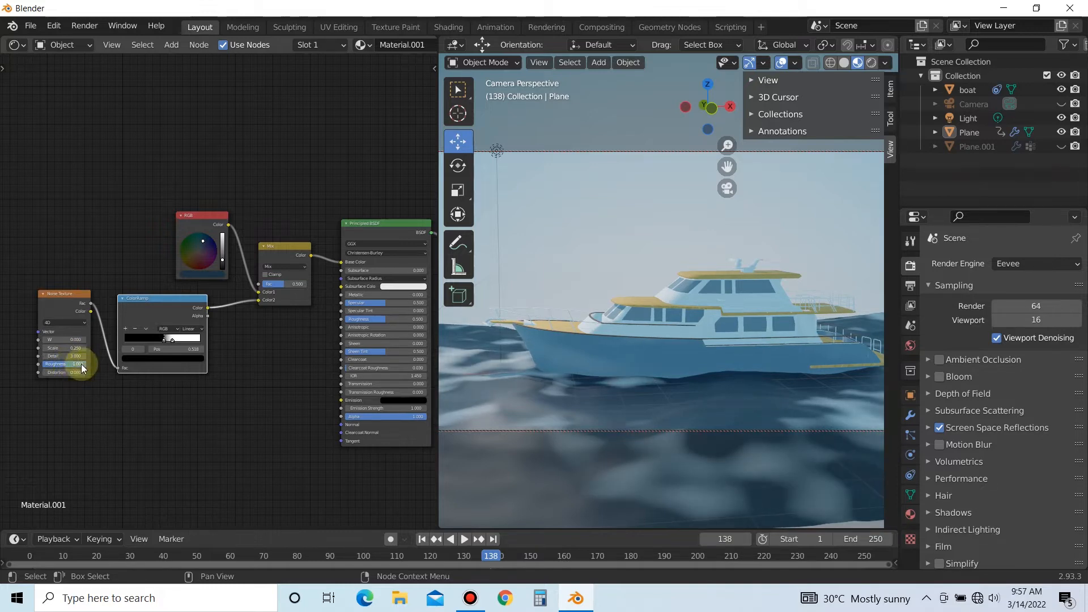
# Step: Set the Noise Texture's scale to 0.5 and fine-tune the brightness of the RGB node's blue
pyautogui.moveTo(74, 347); pyautogui.dragTo(69, 347)
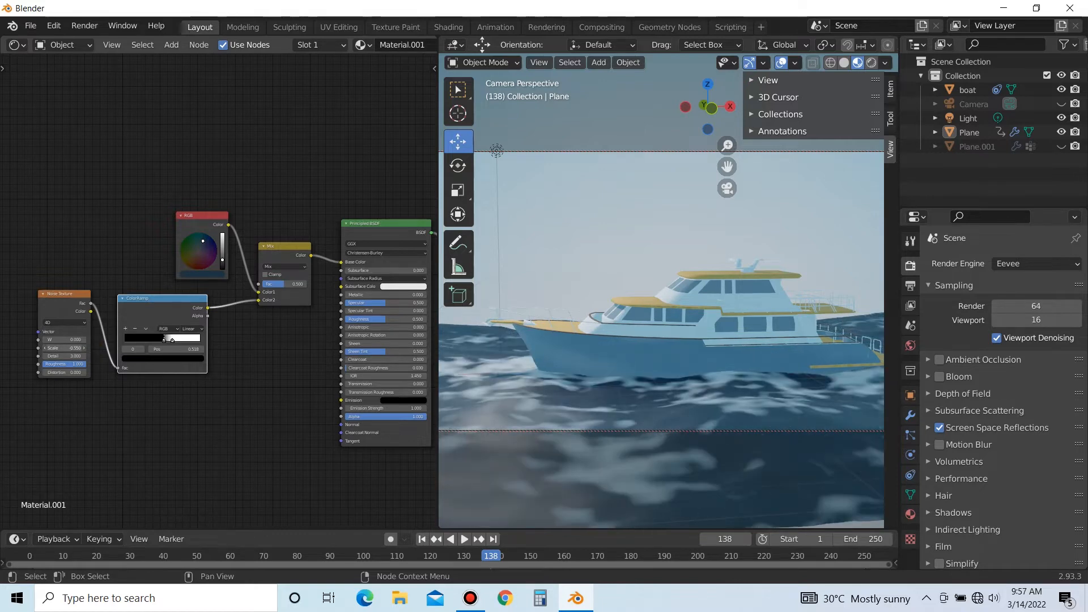
pyautogui.doubleClick(76, 348)
pyautogui.write('0')
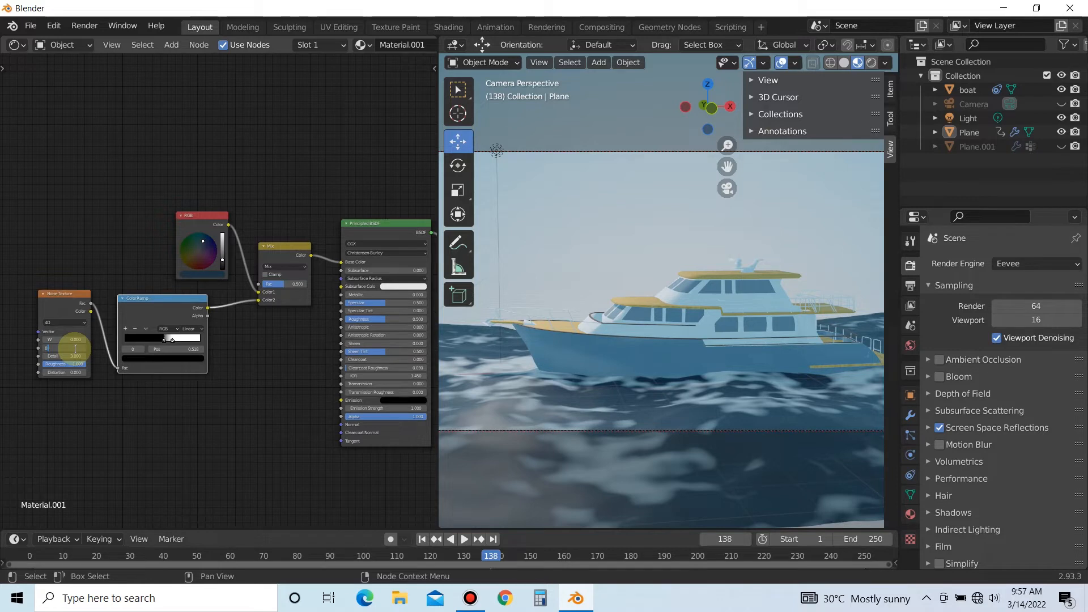
pyautogui.write('.5')
pyautogui.press('Return')
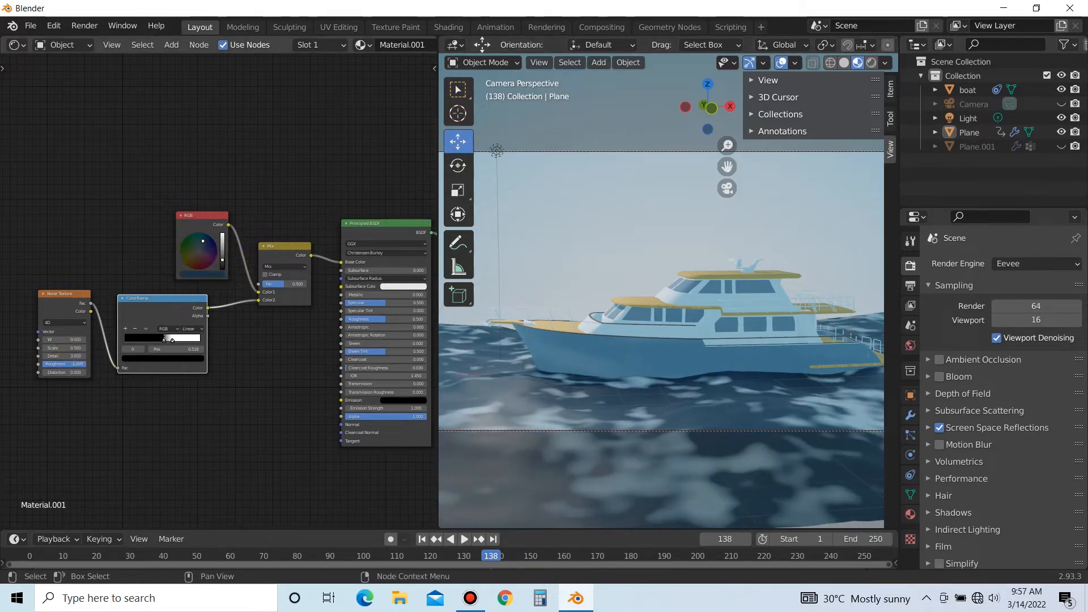
pyautogui.moveTo(222, 260)
pyautogui.mouseDown()
pyautogui.moveTo(222, 249)
pyautogui.moveTo(223, 261)
pyautogui.mouseUp()
pyautogui.click(287, 414)
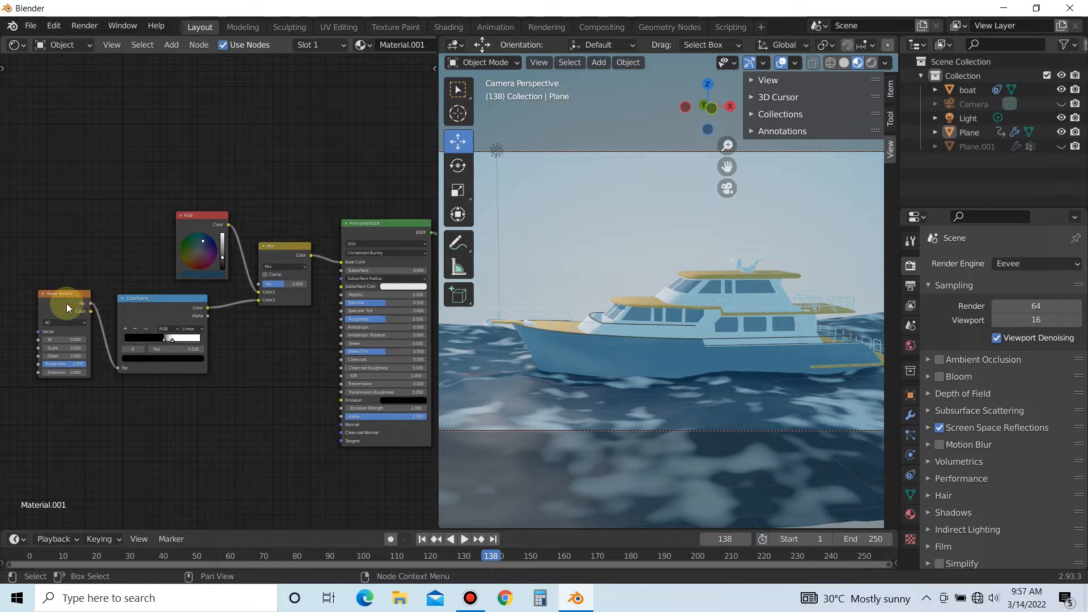
# Step: Add a Texture Coordinate node before the Noise Texture and connect its Object output to the Noise Texture's Vector
pyautogui.hotkey('shift', 'a')
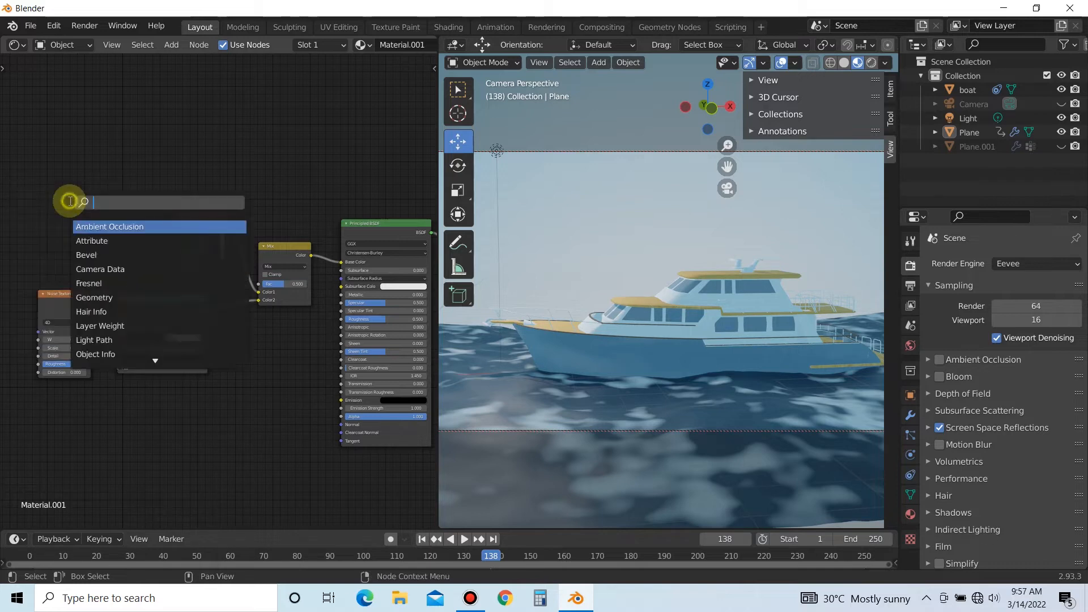
pyautogui.write('te')
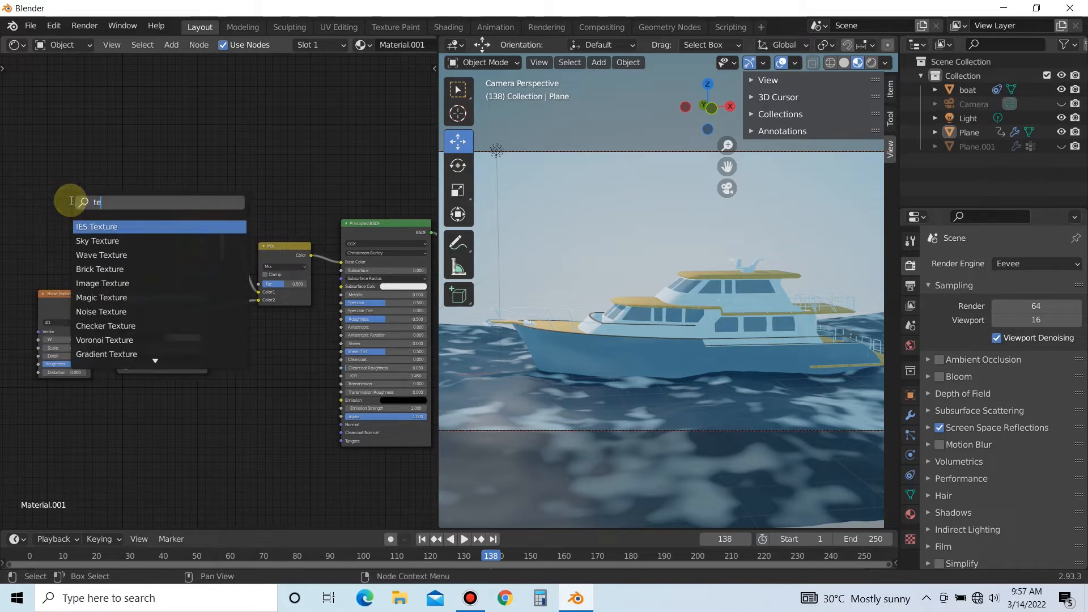
pyautogui.write('xture c')
pyautogui.click(105, 241)
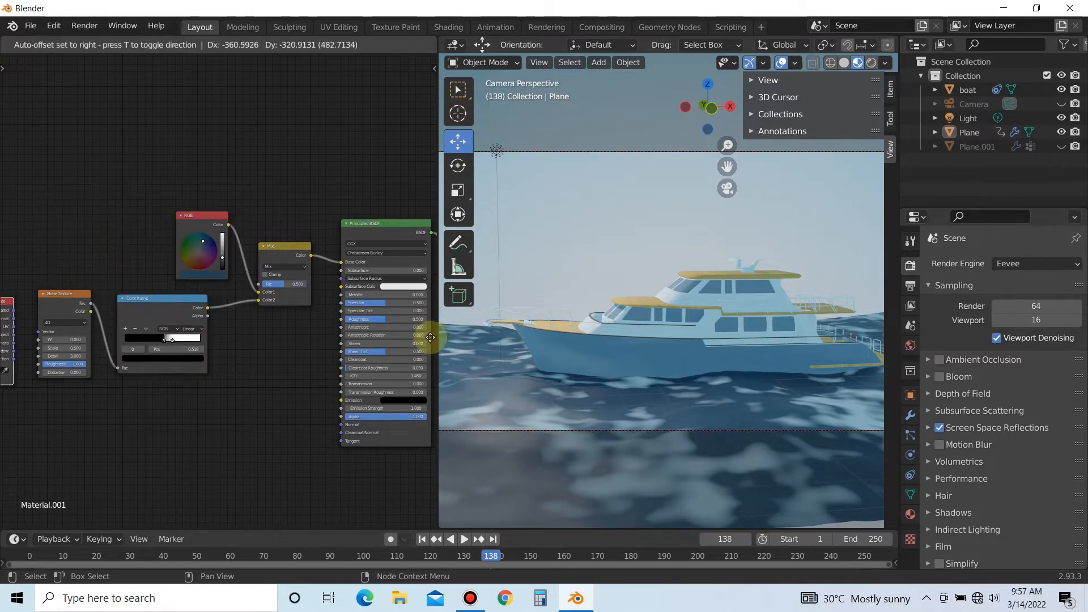
pyautogui.click(13, 325)
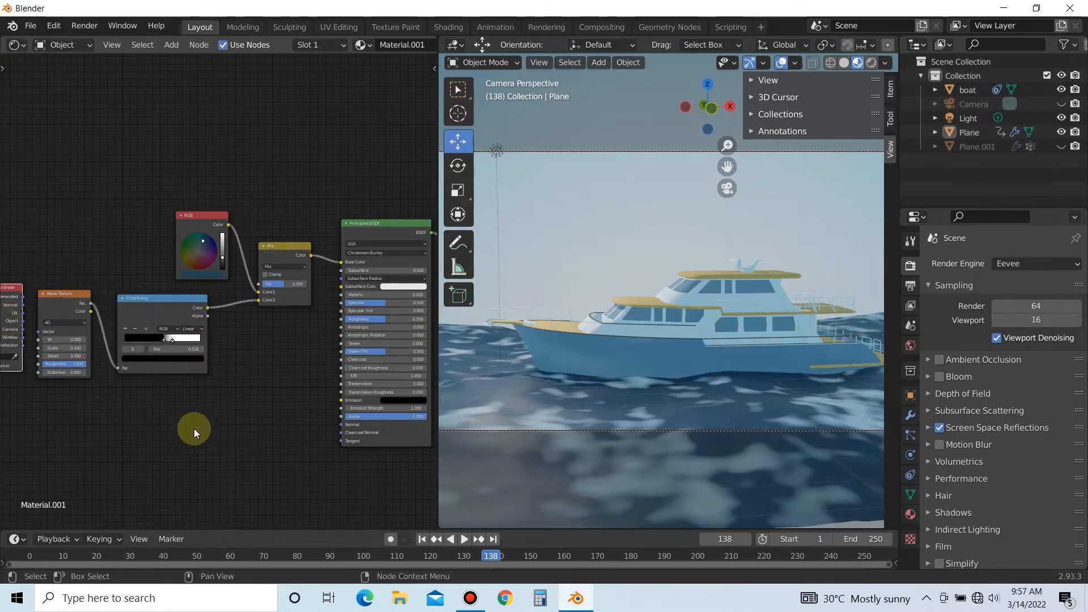
pyautogui.scroll(-1, 194, 430)
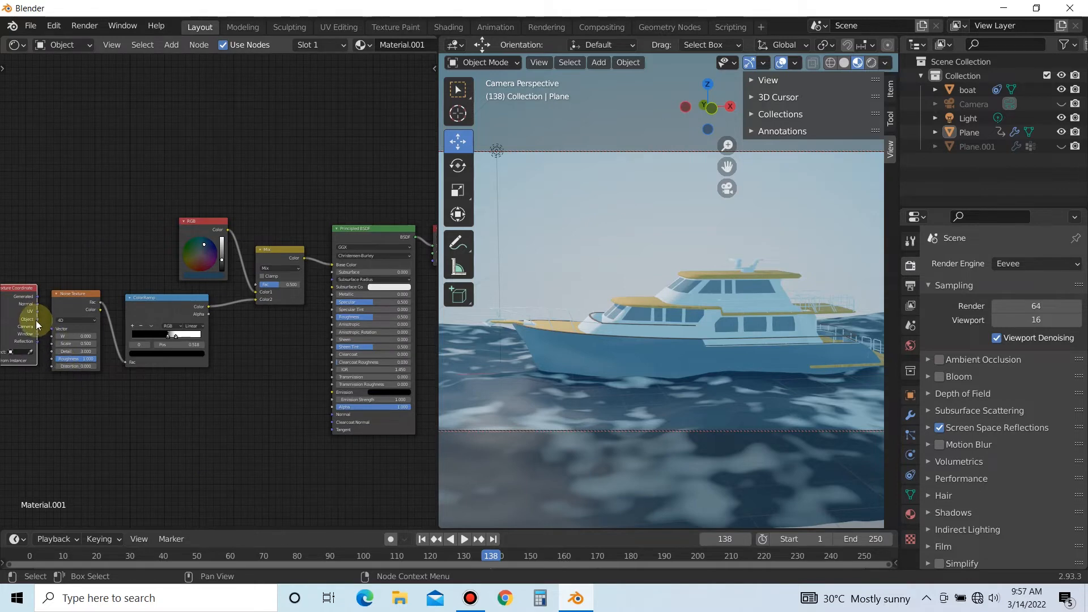
pyautogui.moveTo(37, 324); pyautogui.dragTo(53, 329)
pyautogui.click(117, 403)
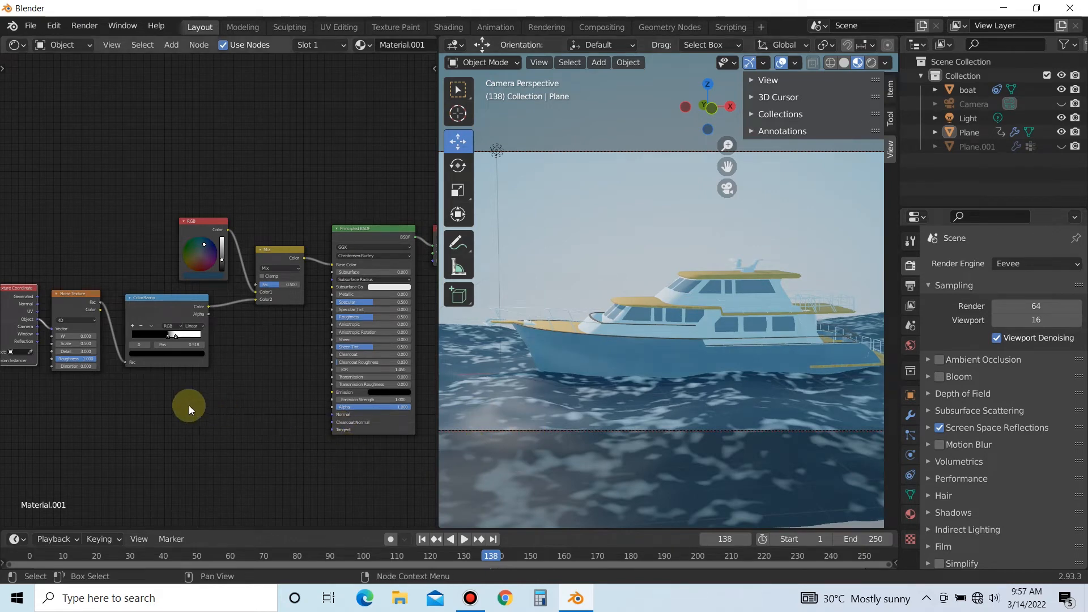
# Step: Move the ColorRamp's white stop right beside the black stop and set the Noise Texture's detail to 3.5
pyautogui.moveTo(174, 336)
pyautogui.mouseDown()
pyautogui.moveTo(186, 337)
pyautogui.moveTo(166, 333)
pyautogui.mouseUp()
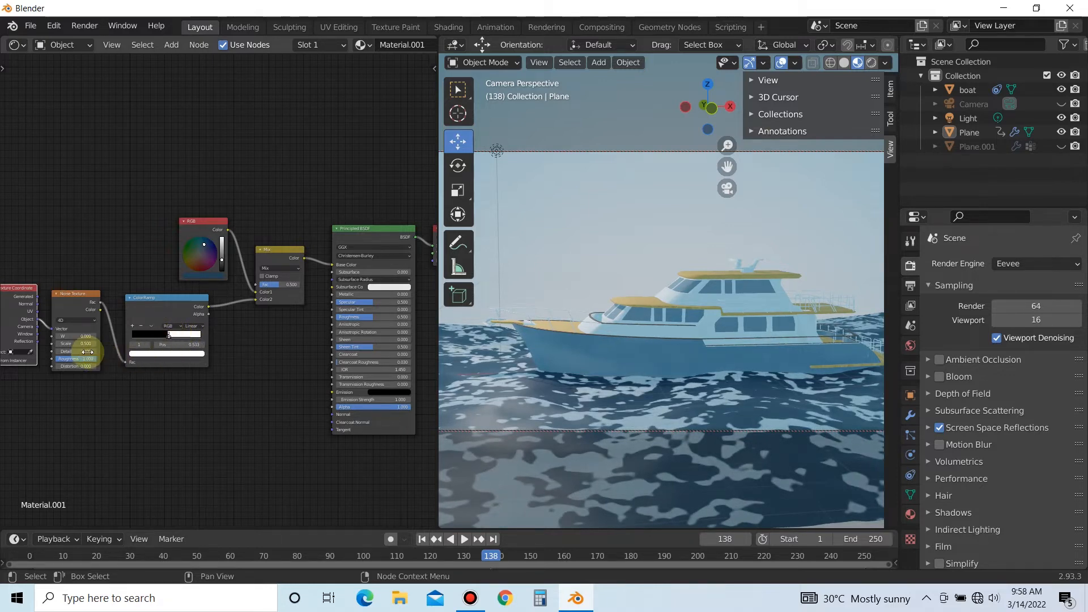
pyautogui.click(83, 351)
pyautogui.write('3.5')
pyautogui.press('Return')
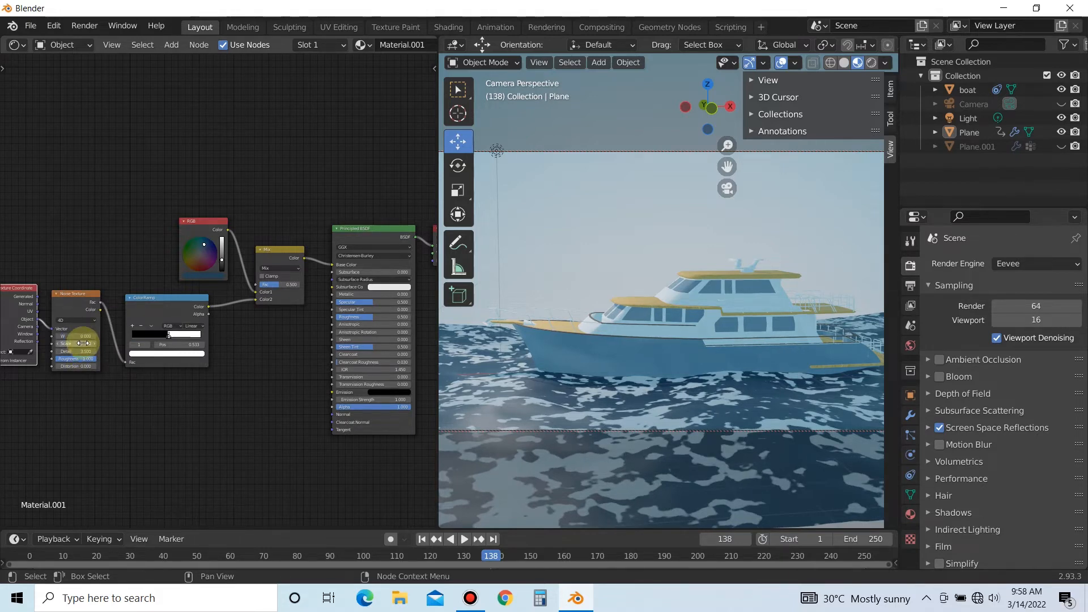
# Step: Enlarge the foam patches by lowering the Noise Texture's scale to 0.2
pyautogui.click(83, 344)
pyautogui.press('Return')
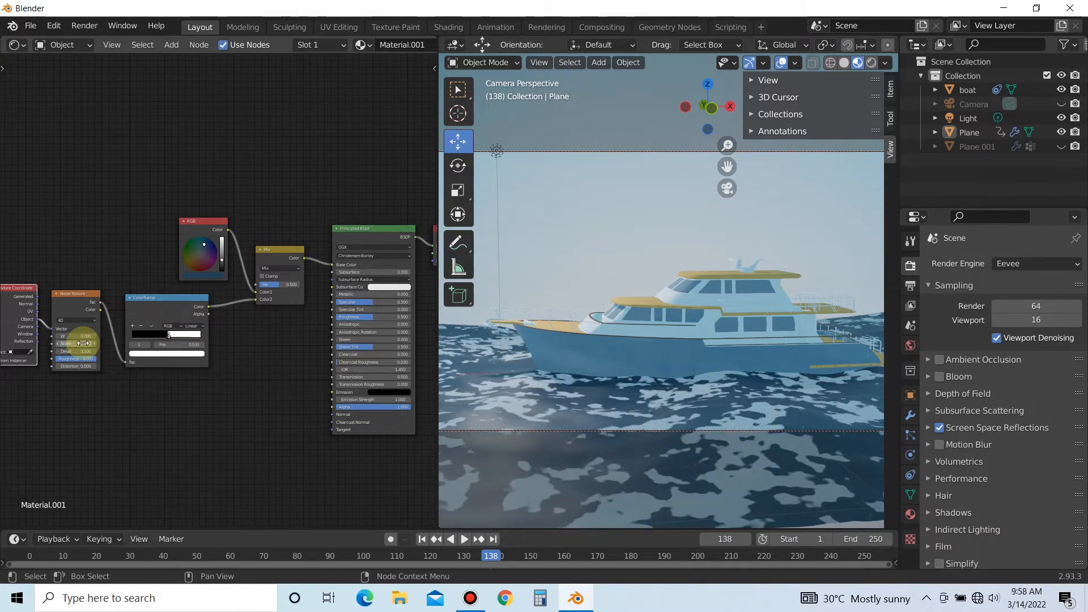
pyautogui.click(83, 343)
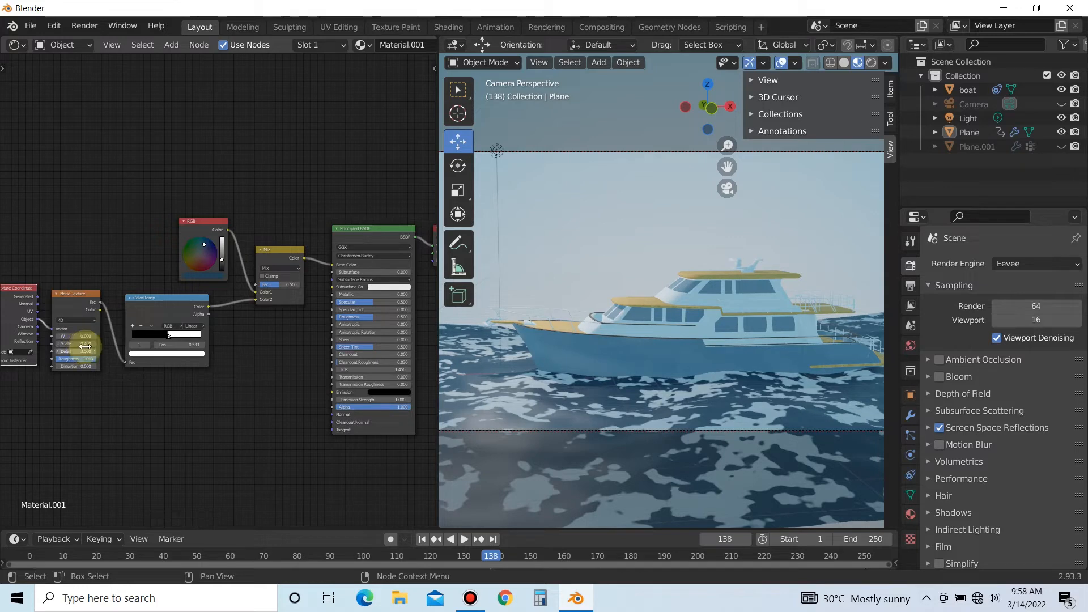
pyautogui.write('0.4')
pyautogui.press('Return')
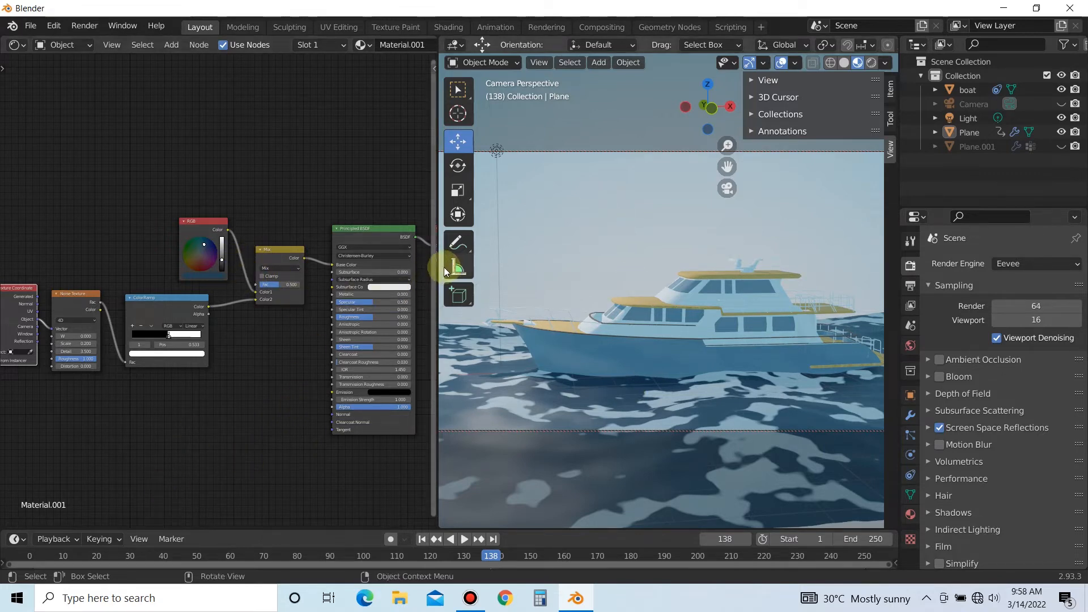
# Step: Examine the foam pattern around the boat in a temporarily enlarged 3D viewport and at different zoom levels
pyautogui.moveTo(436, 261); pyautogui.dragTo(137, 400)
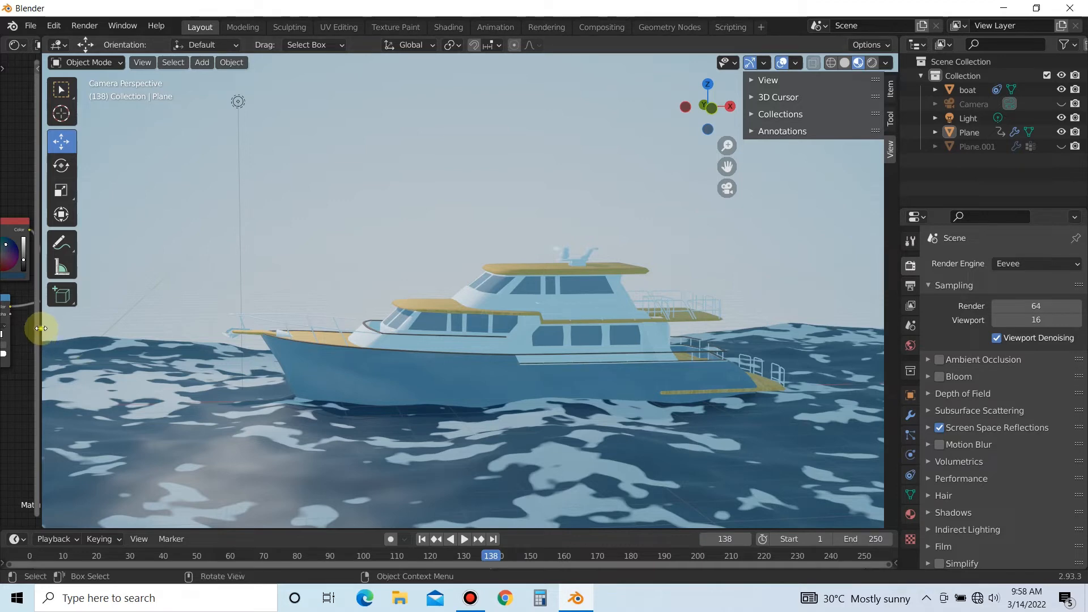
pyautogui.moveTo(42, 329); pyautogui.dragTo(405, 333)
pyautogui.scroll(-3, 222, 378)
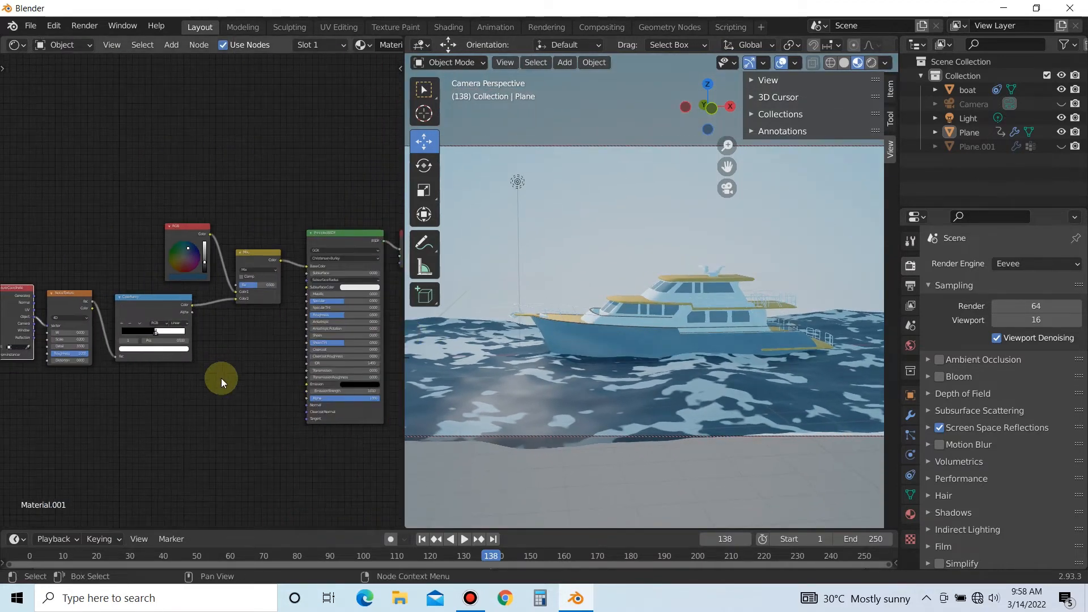
pyautogui.scroll(2, 215, 379)
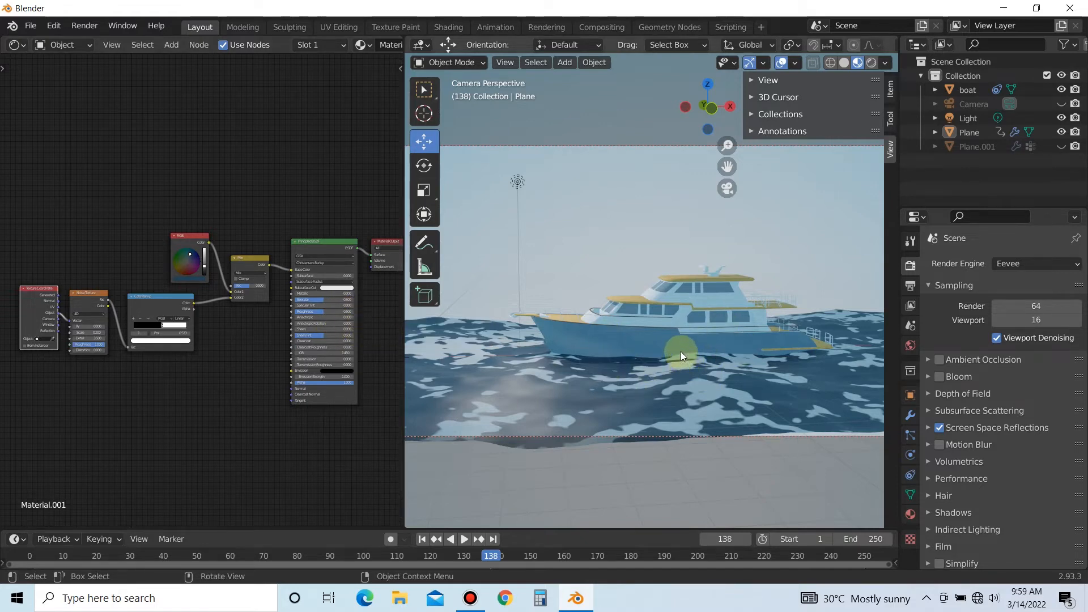
pyautogui.scroll(1, 681, 352)
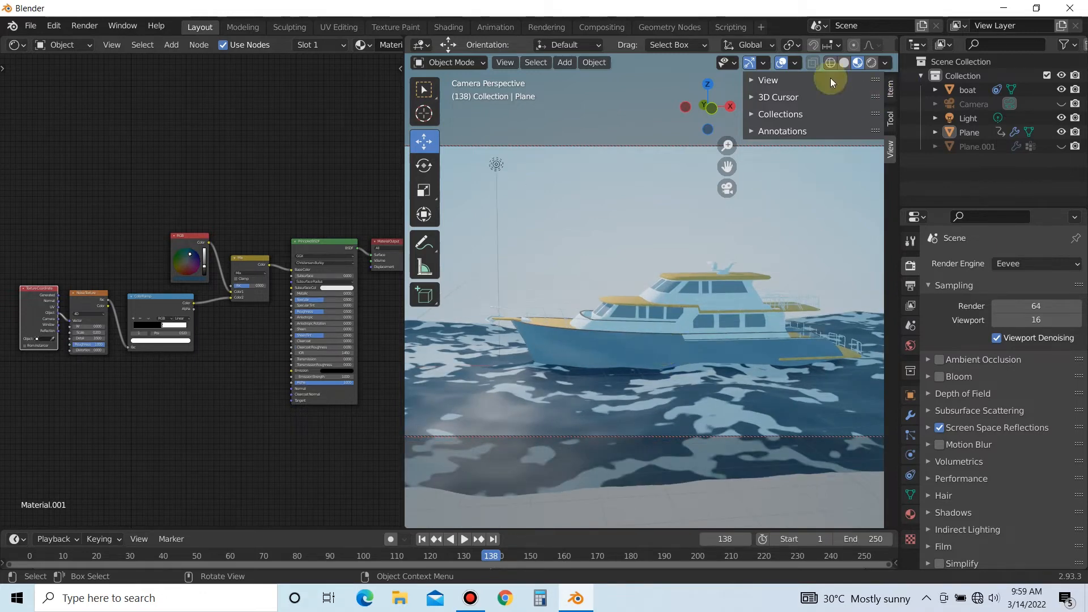
pyautogui.click(774, 78)
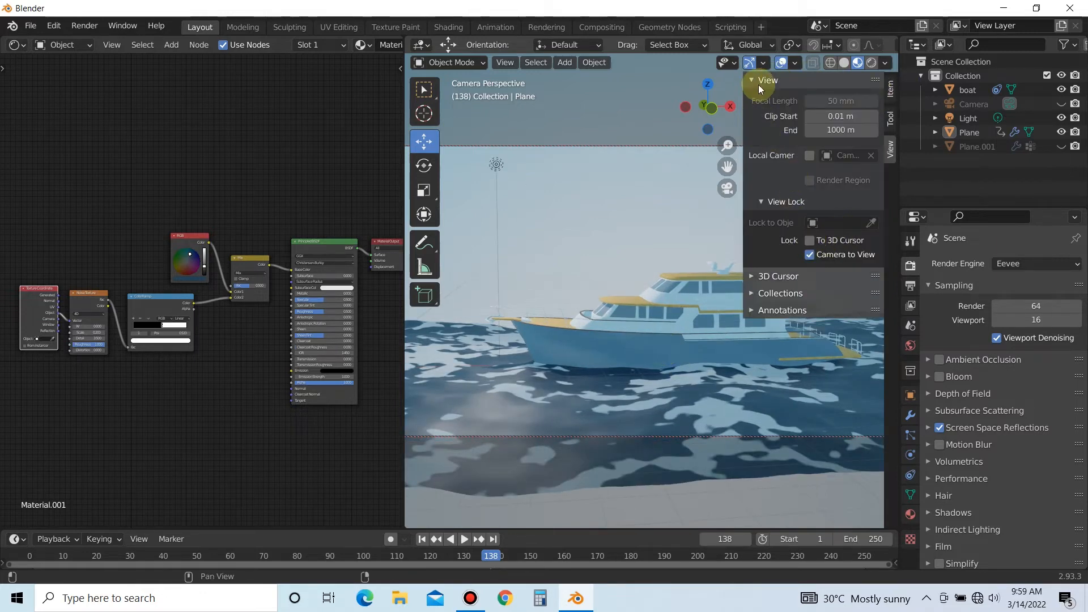
pyautogui.click(759, 81)
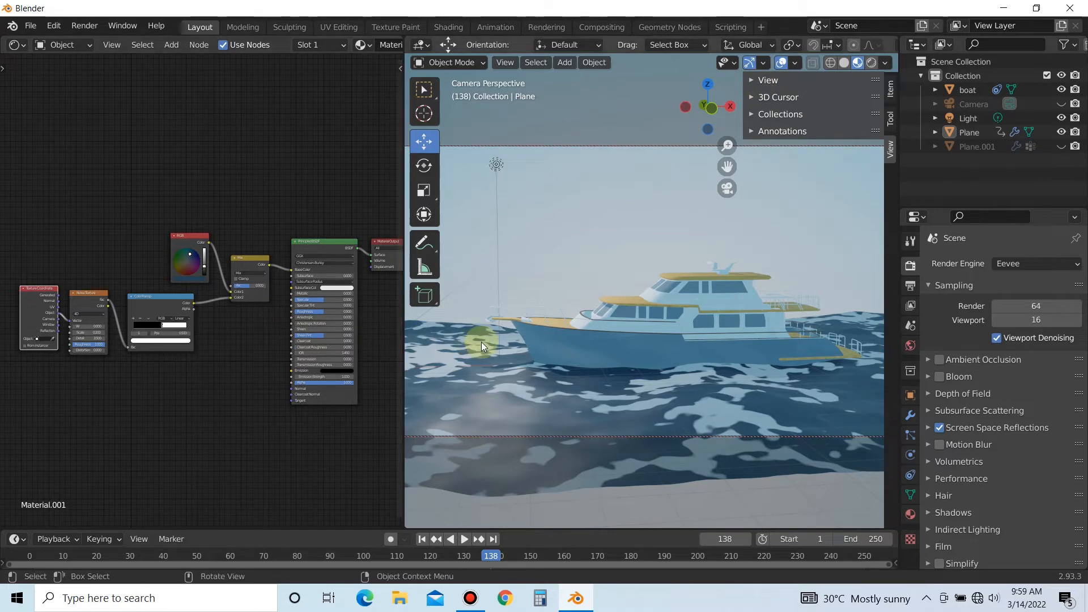
pyautogui.scroll(1, 581, 314)
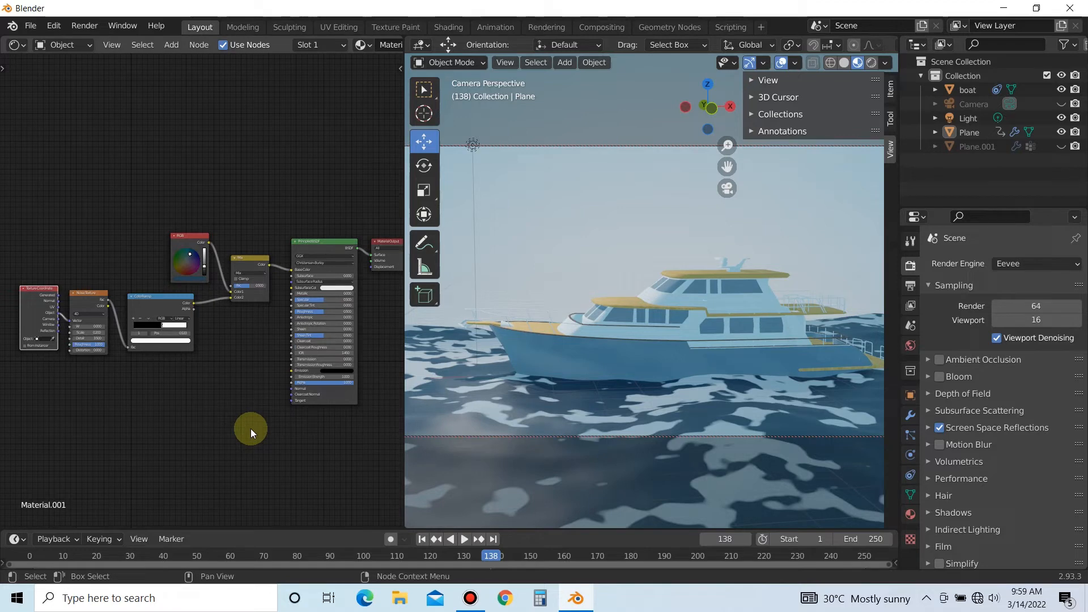
# Step: Raise the Principled BSDF's specular and specular tint to their maximum and lower its roughness for glossier water
pyautogui.moveTo(324, 299); pyautogui.dragTo(352, 299)
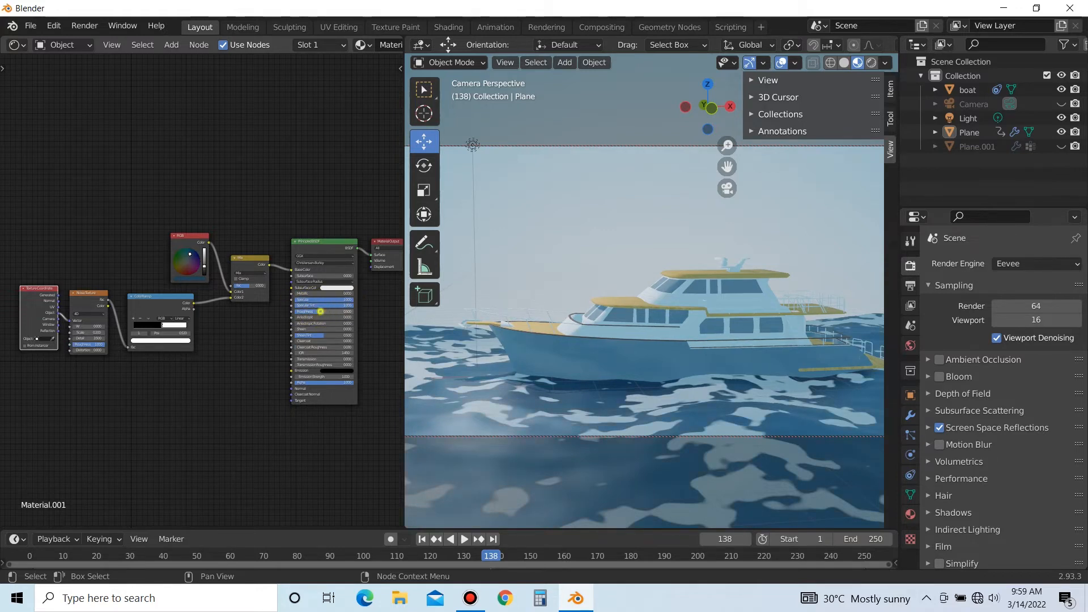
pyautogui.moveTo(324, 311); pyautogui.dragTo(299, 312)
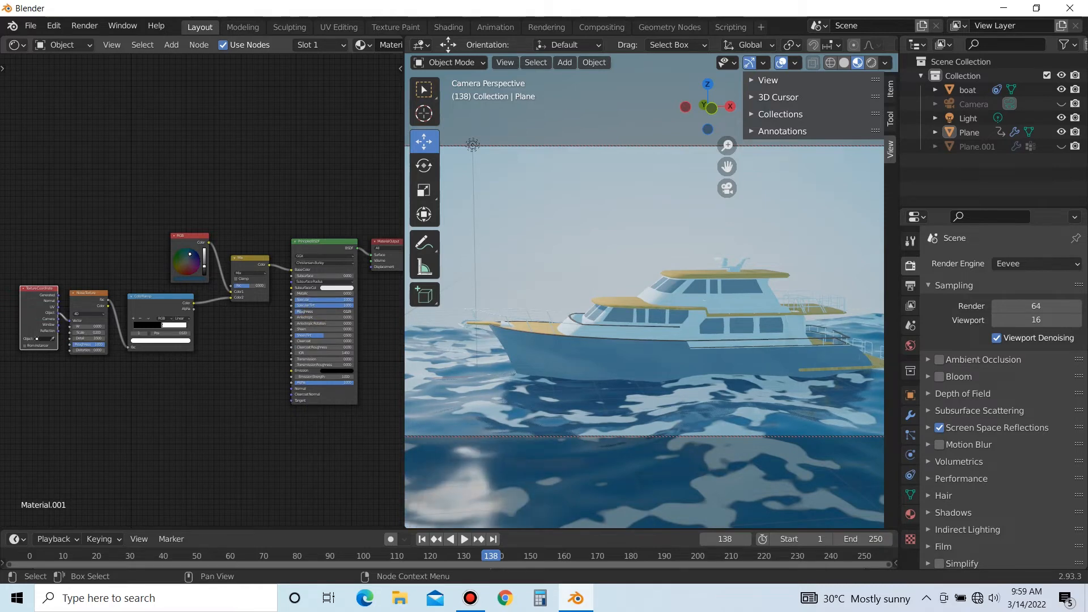
pyautogui.moveTo(298, 311); pyautogui.dragTo(299, 311)
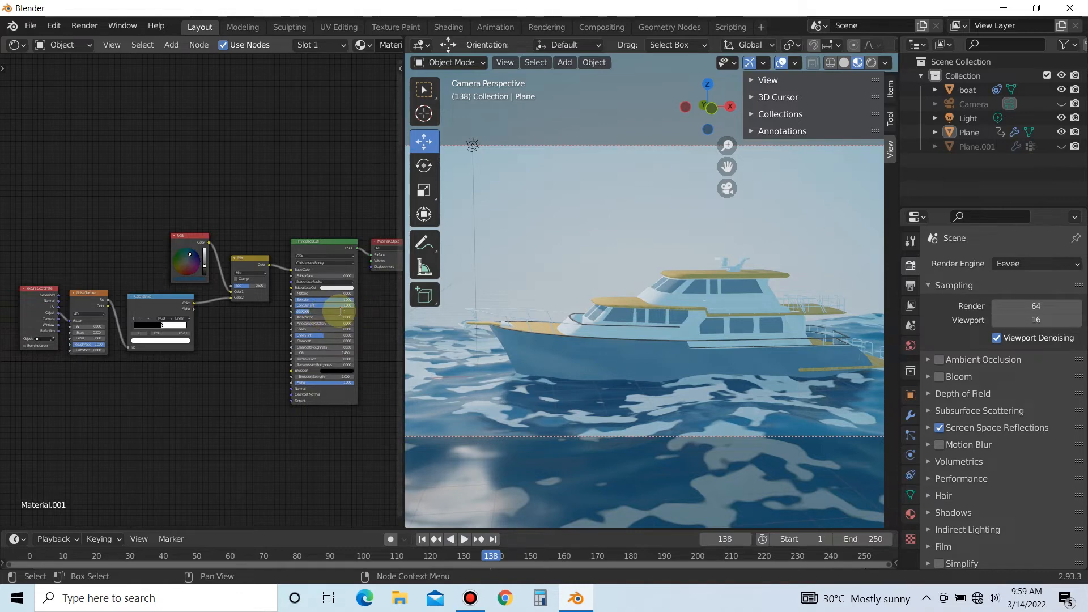
pyautogui.press('Return')
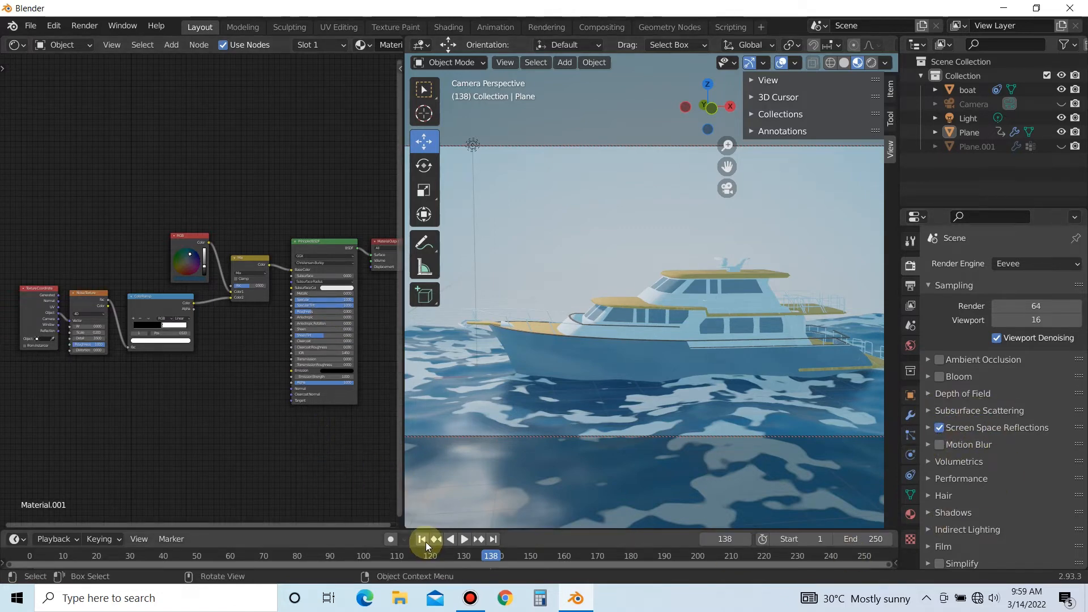
# Step: Play the animation to check the moving waves and boat, and stop it at frame 25
pyautogui.click(465, 539)
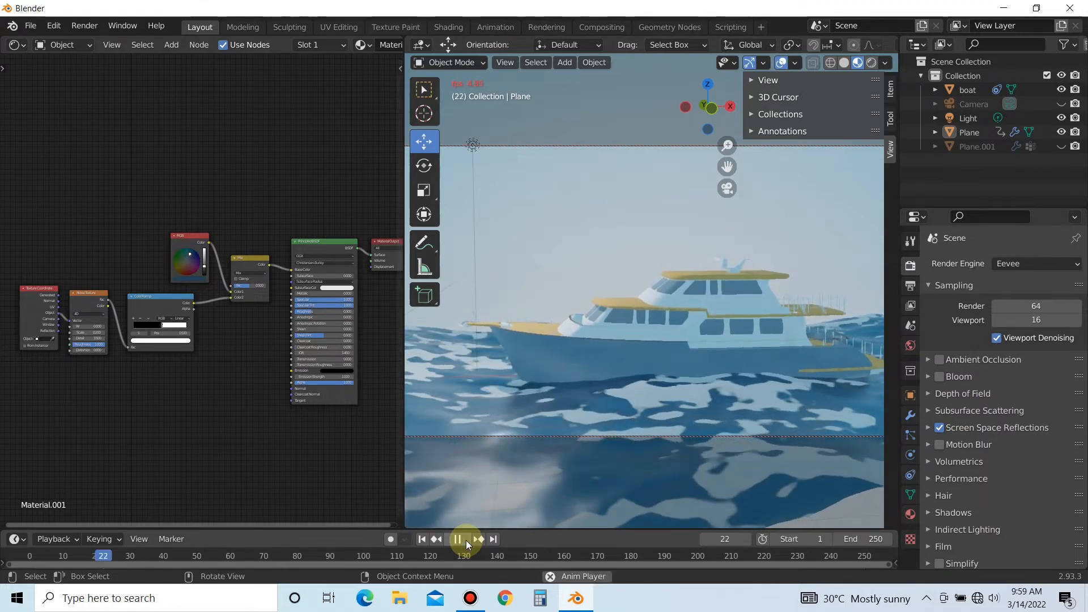
pyautogui.click(465, 540)
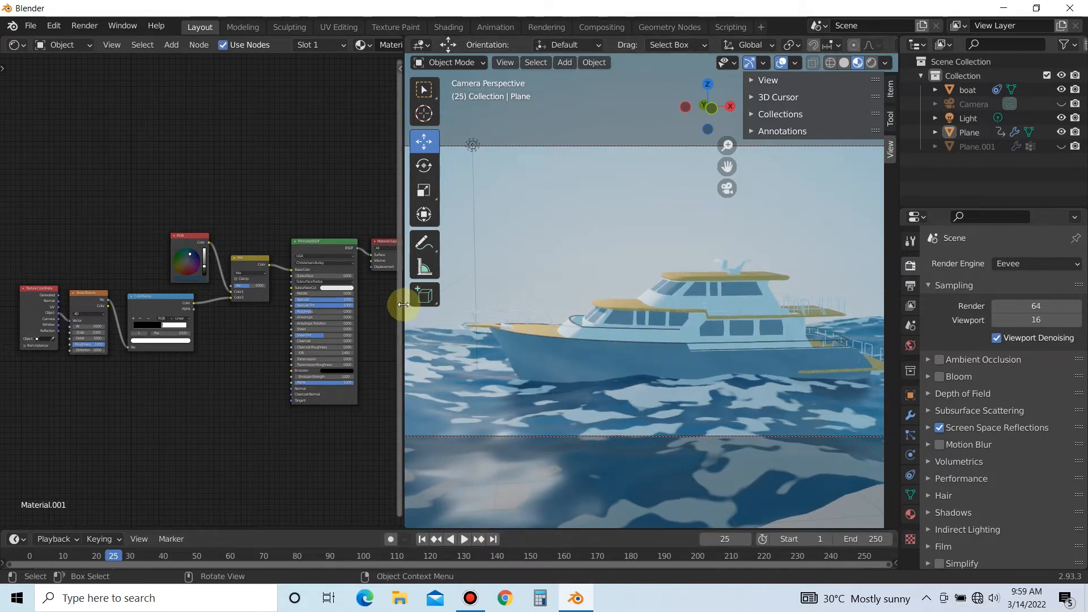
# Step: Widen the 3D viewport, turn off Camera to View, and fit the whole camera frame in the viewport
pyautogui.moveTo(403, 307); pyautogui.dragTo(178, 323)
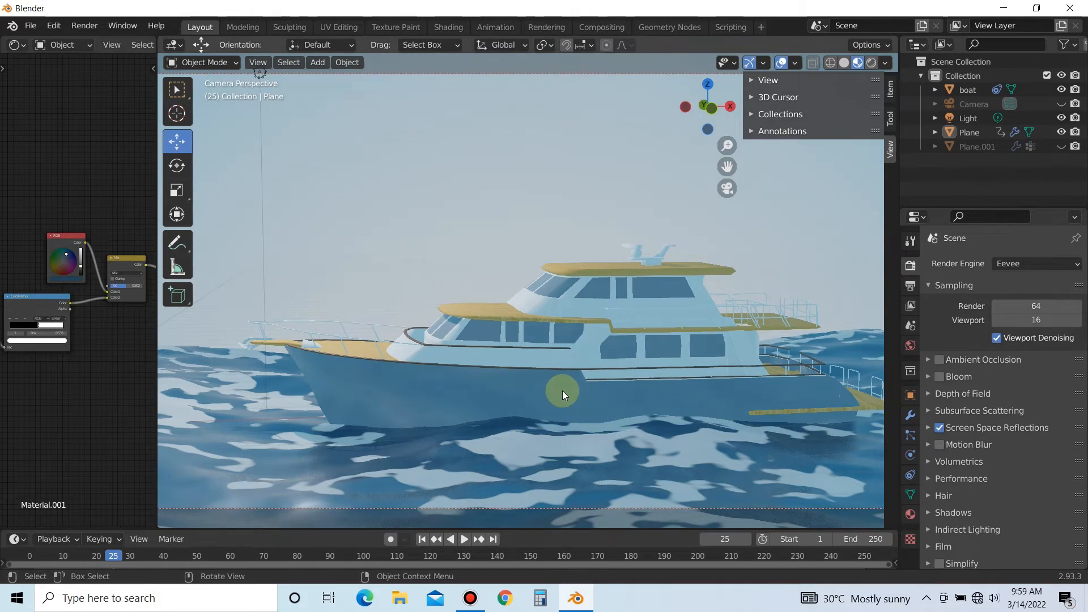
pyautogui.scroll(2, 563, 397)
pyautogui.click(770, 85)
pyautogui.click(810, 254)
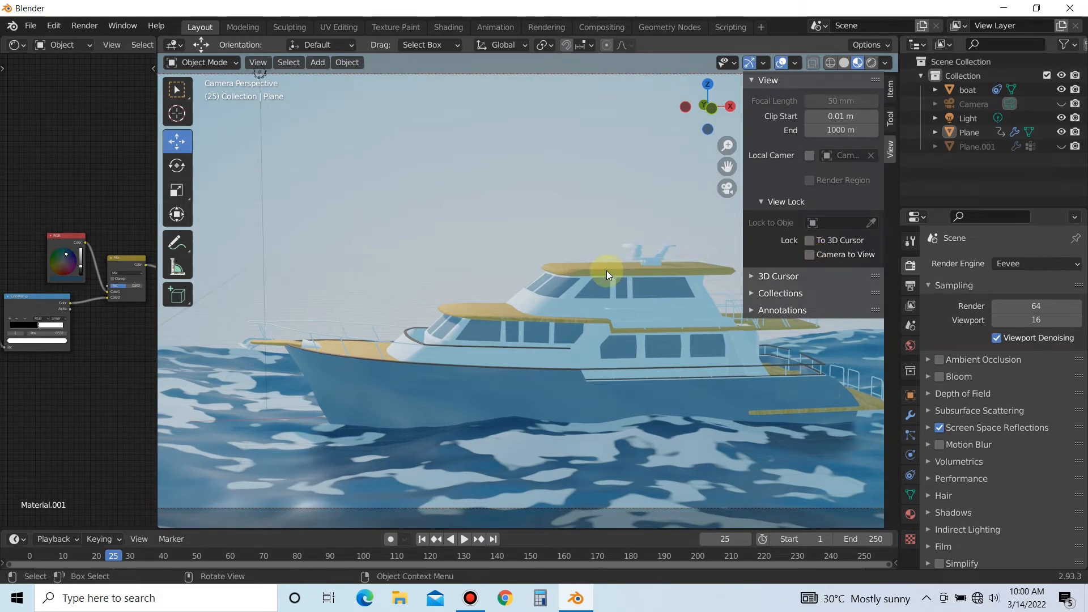
pyautogui.scroll(-1, 605, 267)
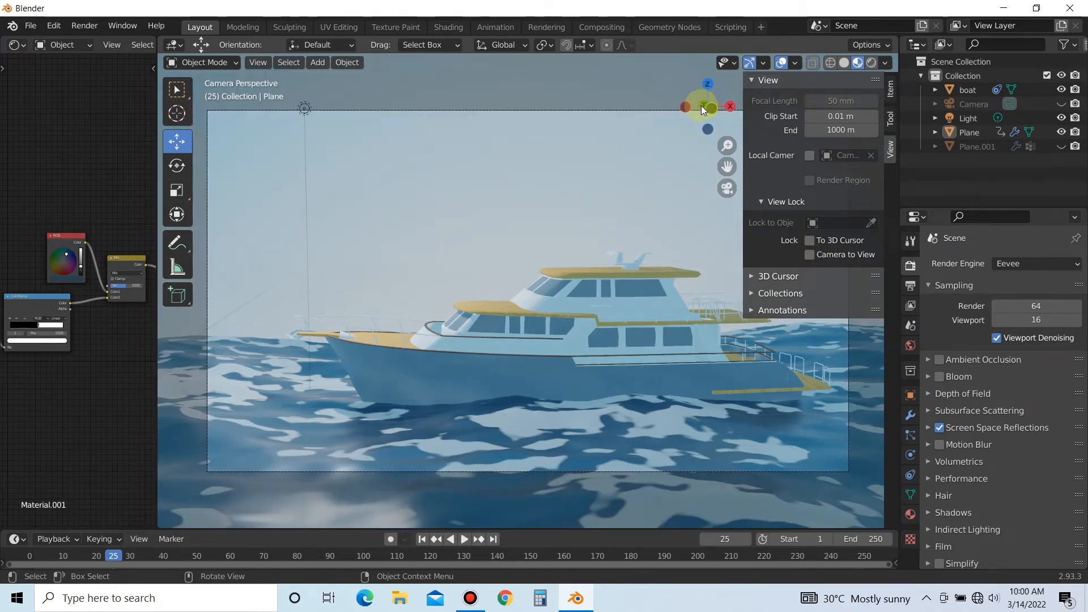
# Step: Turn Camera to View back on and reframe the camera to show the boat from a slightly rotated angle
pyautogui.click(811, 254)
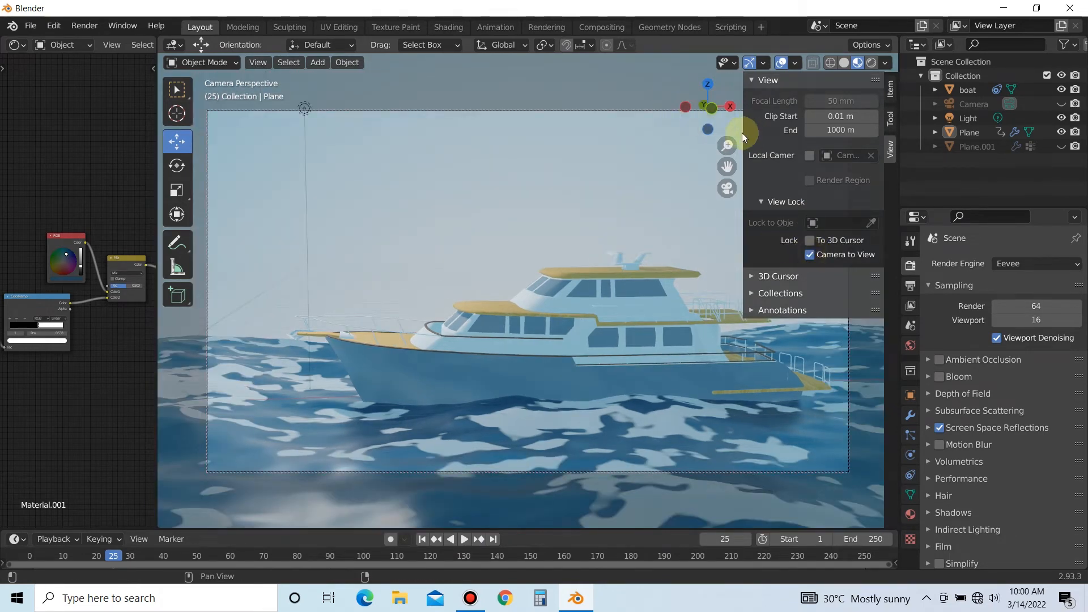
pyautogui.moveTo(712, 107); pyautogui.dragTo(726, 110)
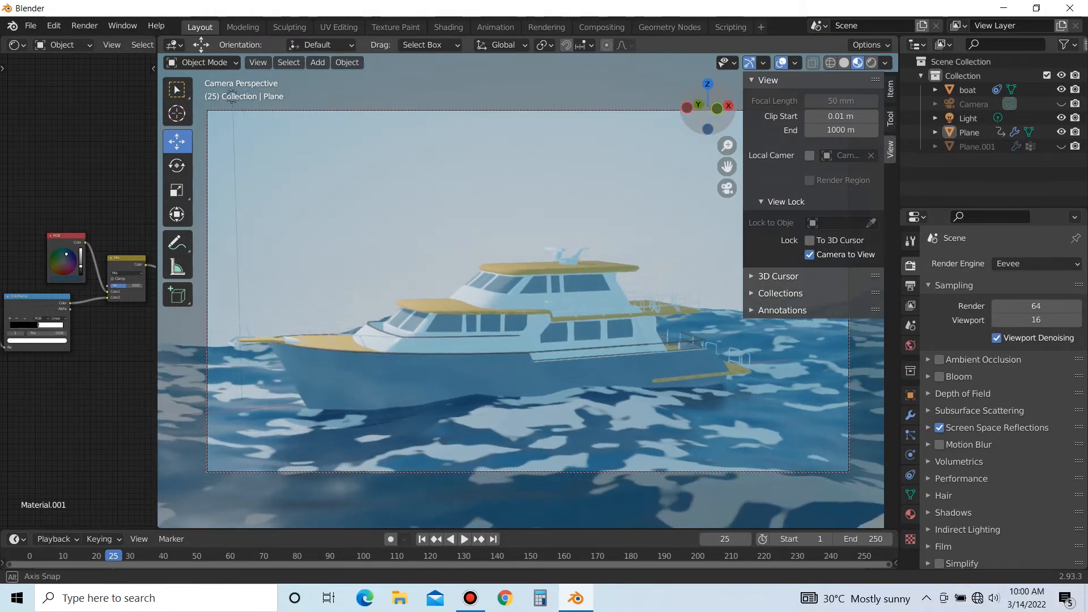
pyautogui.moveTo(728, 167); pyautogui.dragTo(797, 188)
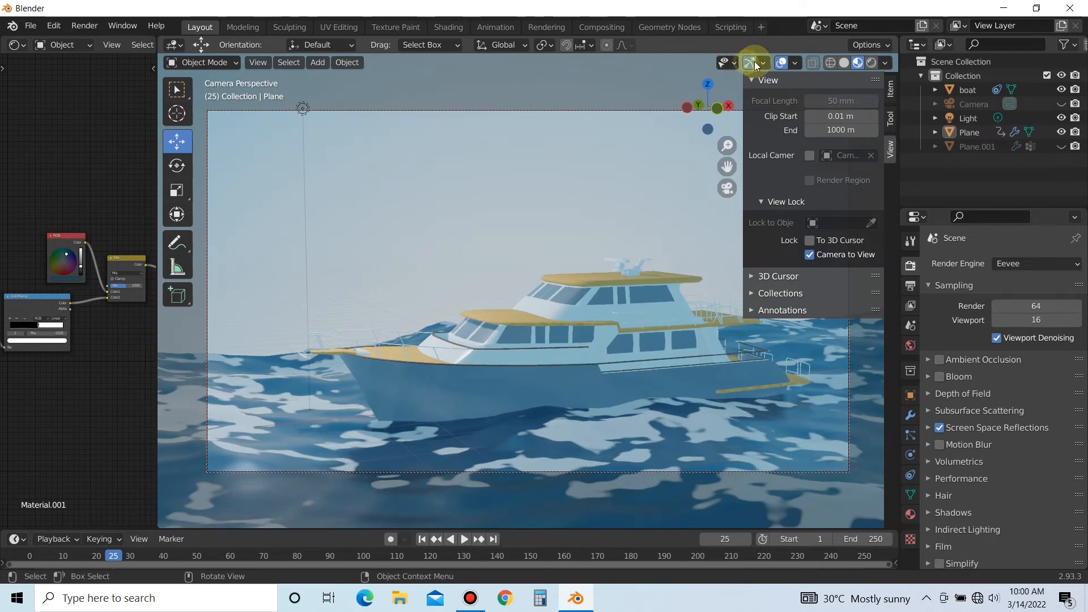
# Step: Hide the viewport gizmos and overlays, collapse the View settings, and play the animation to frame 37
pyautogui.click(751, 63)
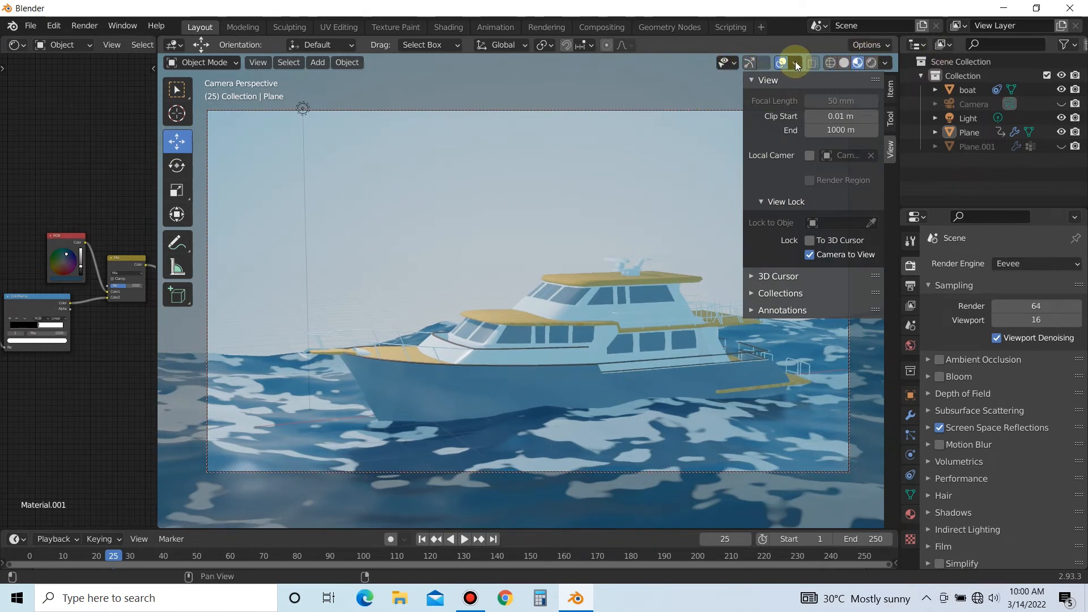
pyautogui.click(782, 63)
pyautogui.click(760, 81)
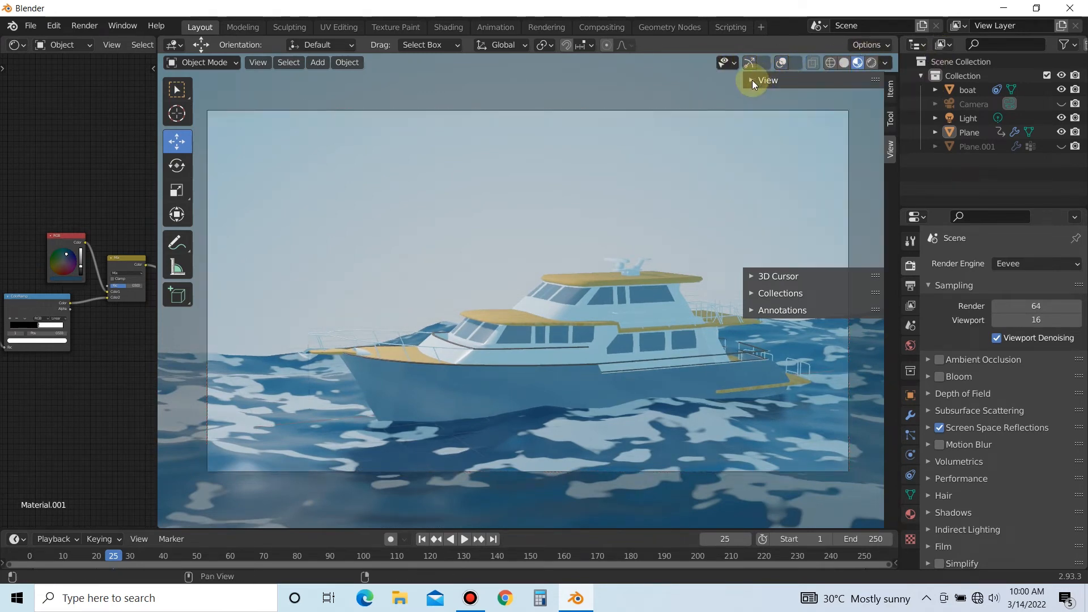
pyautogui.press('space')
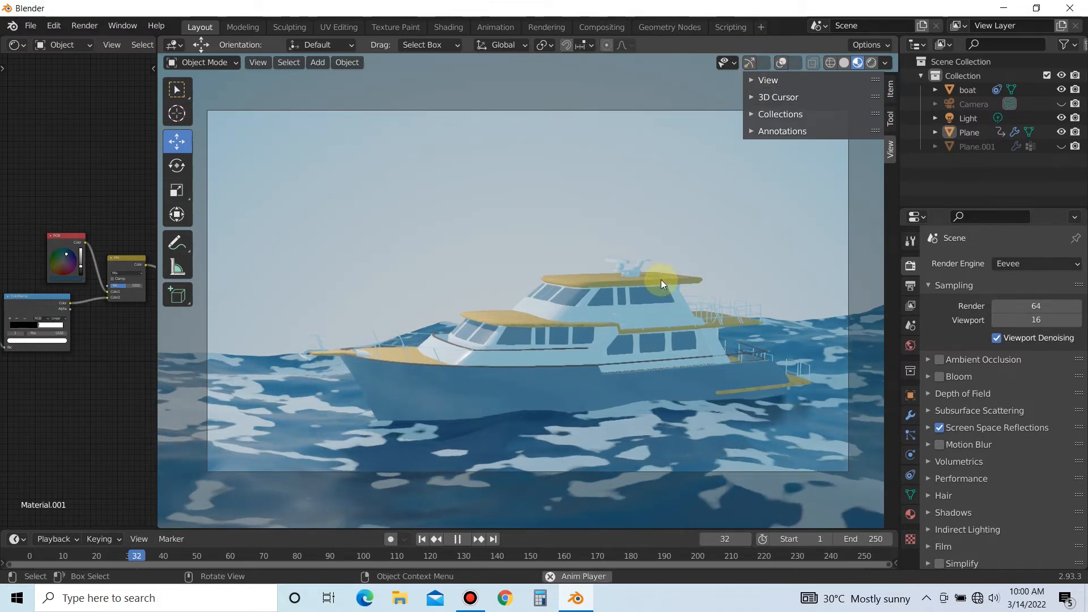
pyautogui.press('space')
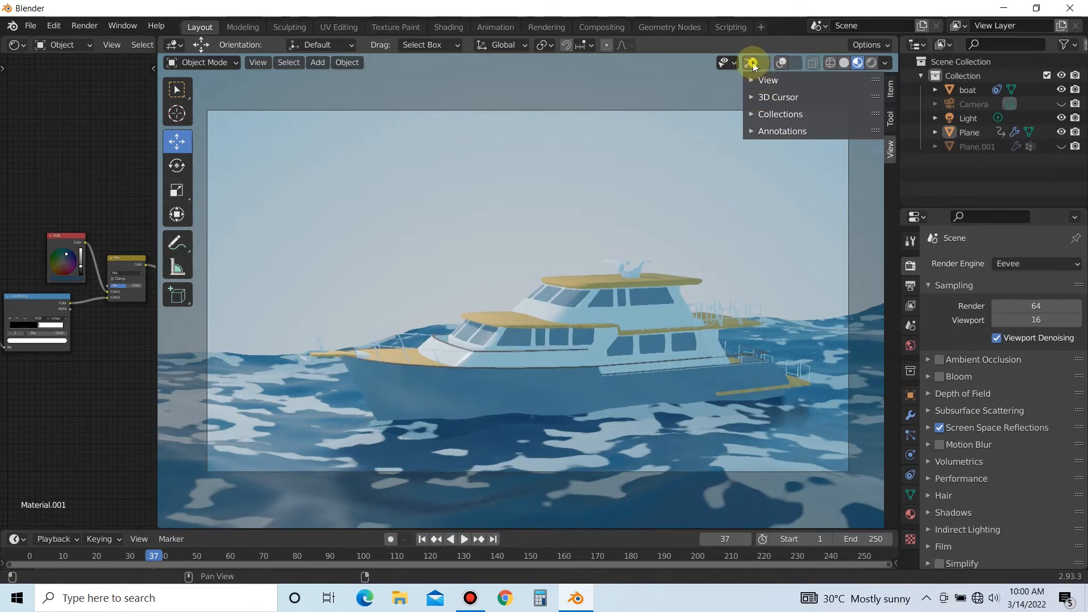
# Step: Show the gizmos again, rotate the camera to a lower side view of the boat, and play the animation to frame 100
pyautogui.click(752, 61)
pyautogui.moveTo(707, 114); pyautogui.dragTo(722, 114)
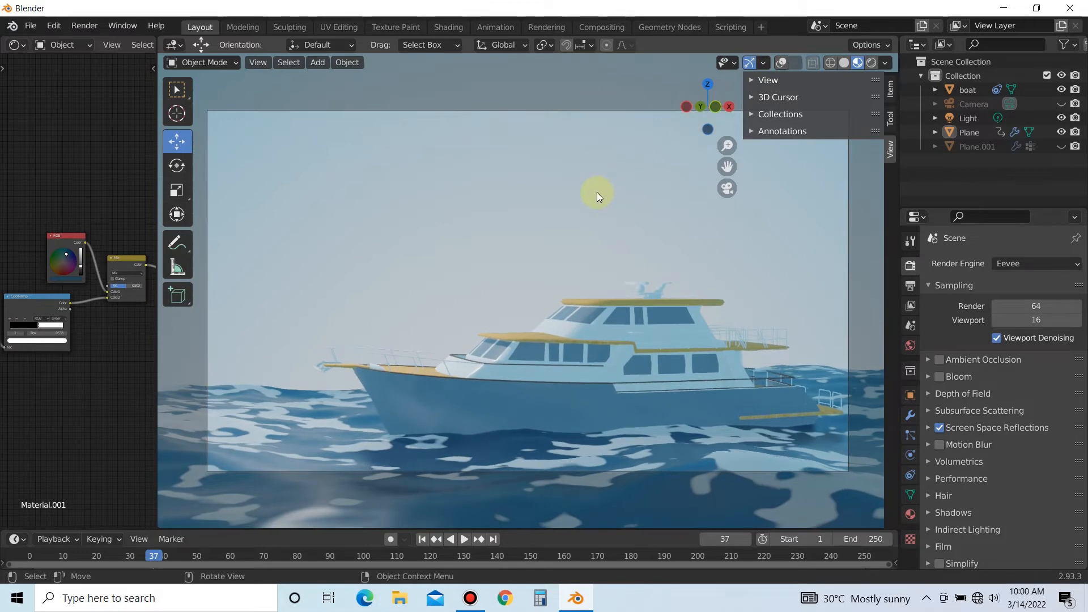
pyautogui.press('space')
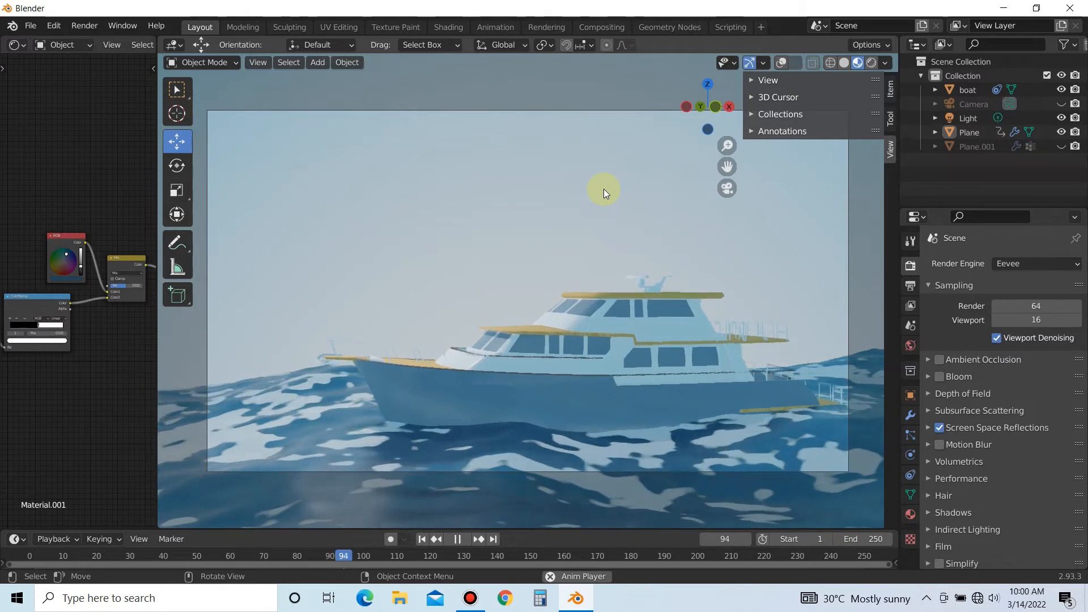
pyautogui.press('space')
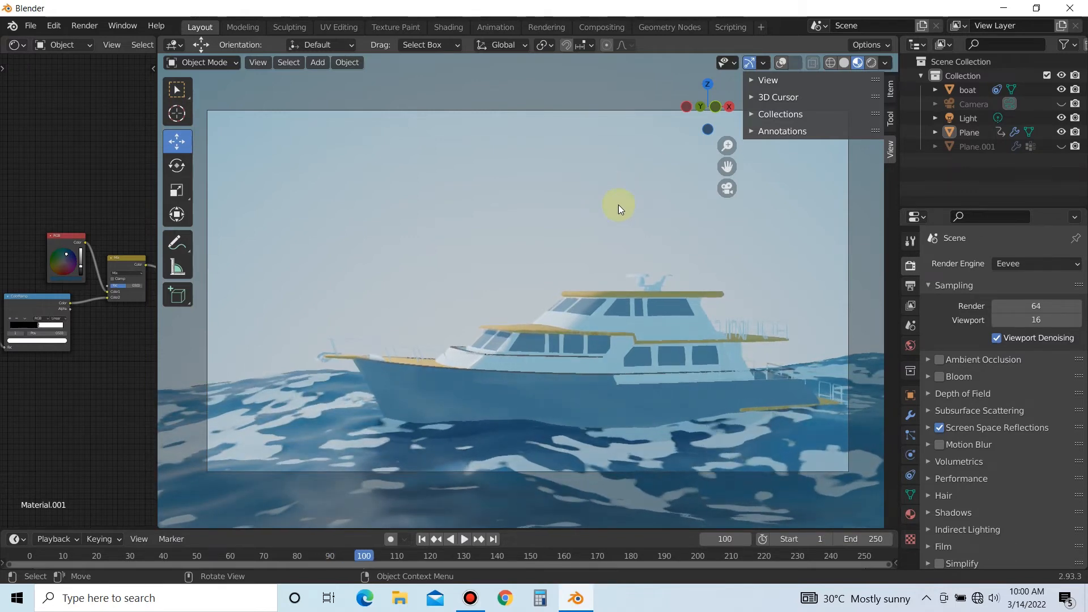
# Step: Switch the render engine to Cycles and preview the scene with Rendered viewport shading
pyautogui.click(1013, 267)
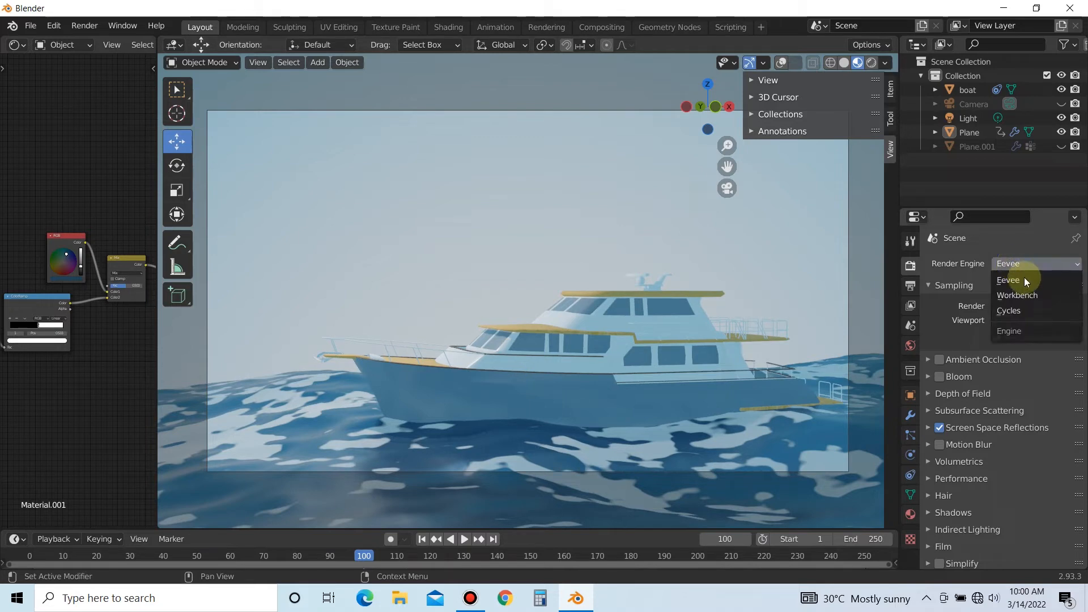
pyautogui.click(1025, 312)
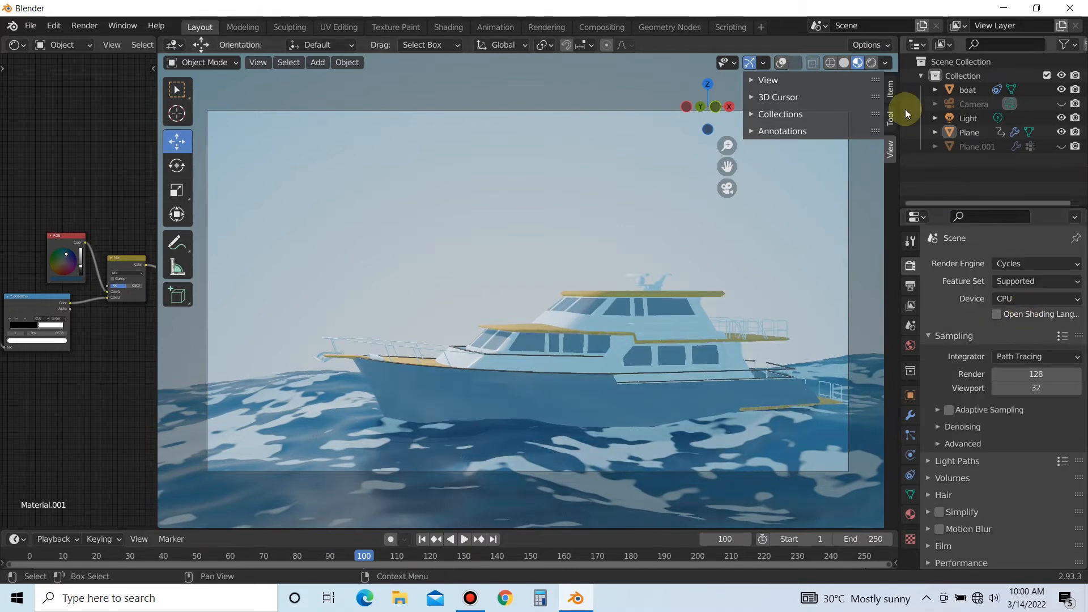
pyautogui.click(872, 63)
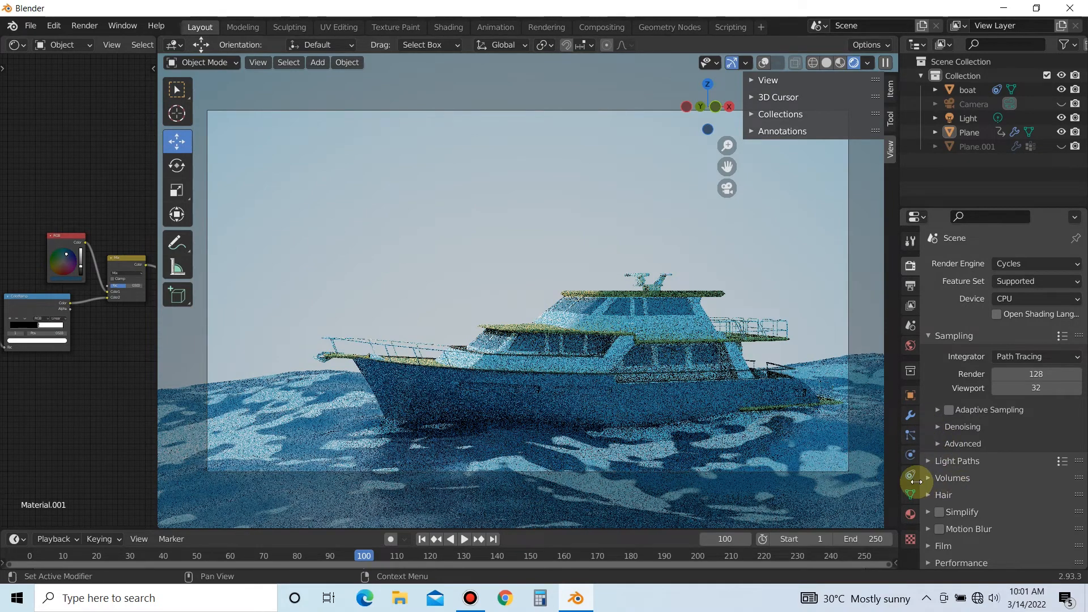
# Step: Change the scene's existing light to a Sun light with a strength of 1
pyautogui.click(969, 120)
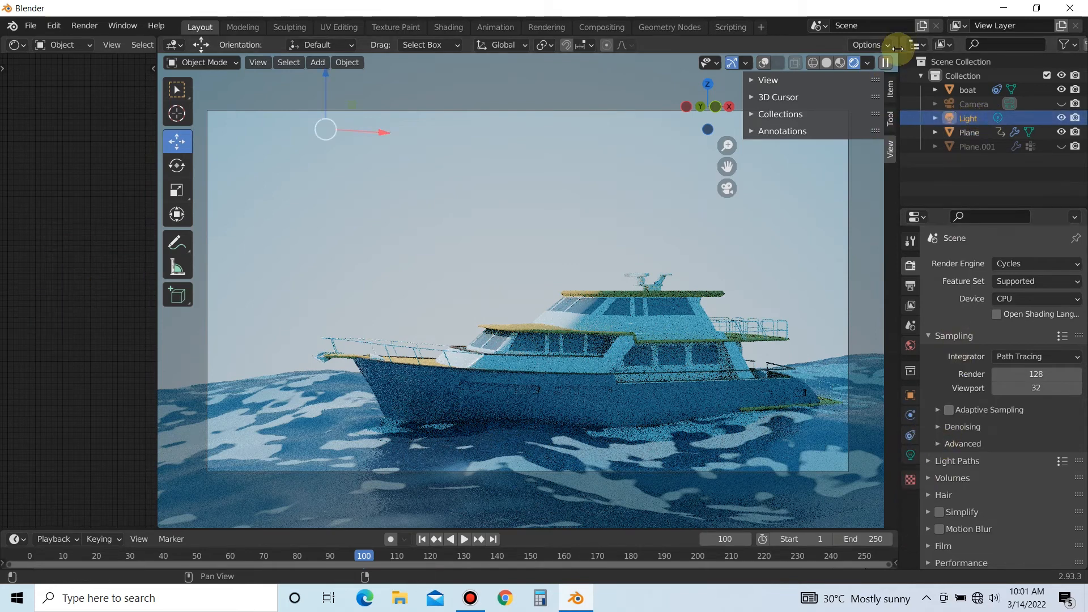
pyautogui.click(869, 63)
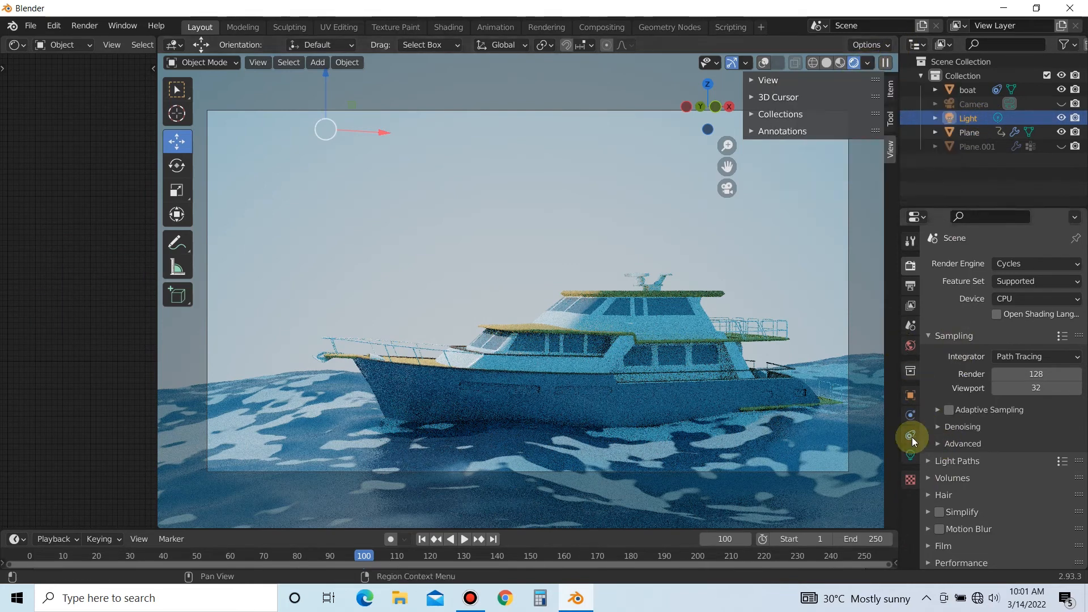
pyautogui.click(907, 454)
pyautogui.click(983, 323)
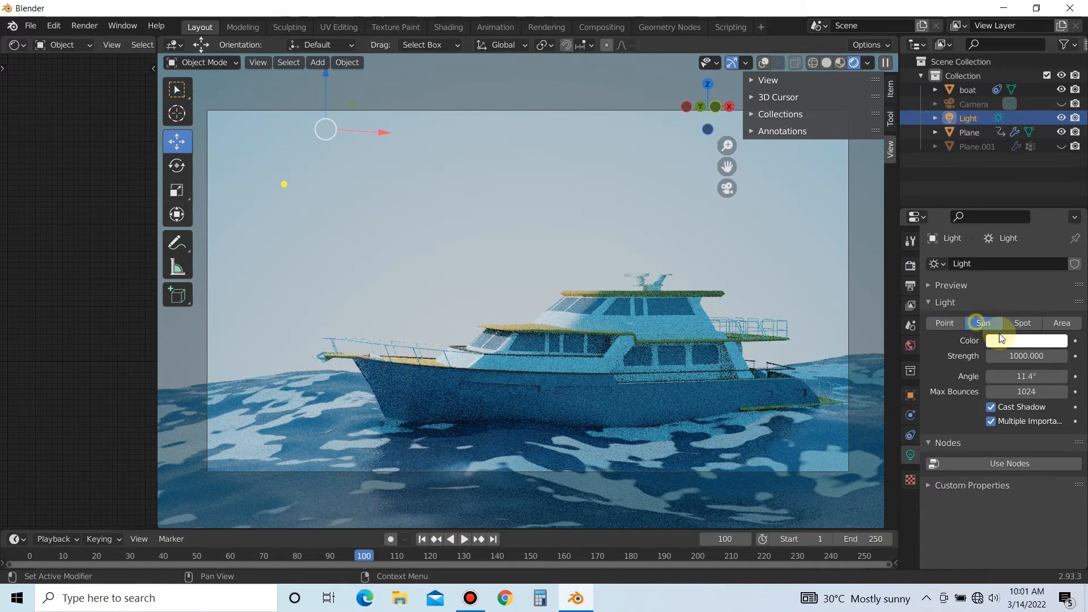
pyautogui.click(1029, 356)
pyautogui.write('1')
pyautogui.press('Return')
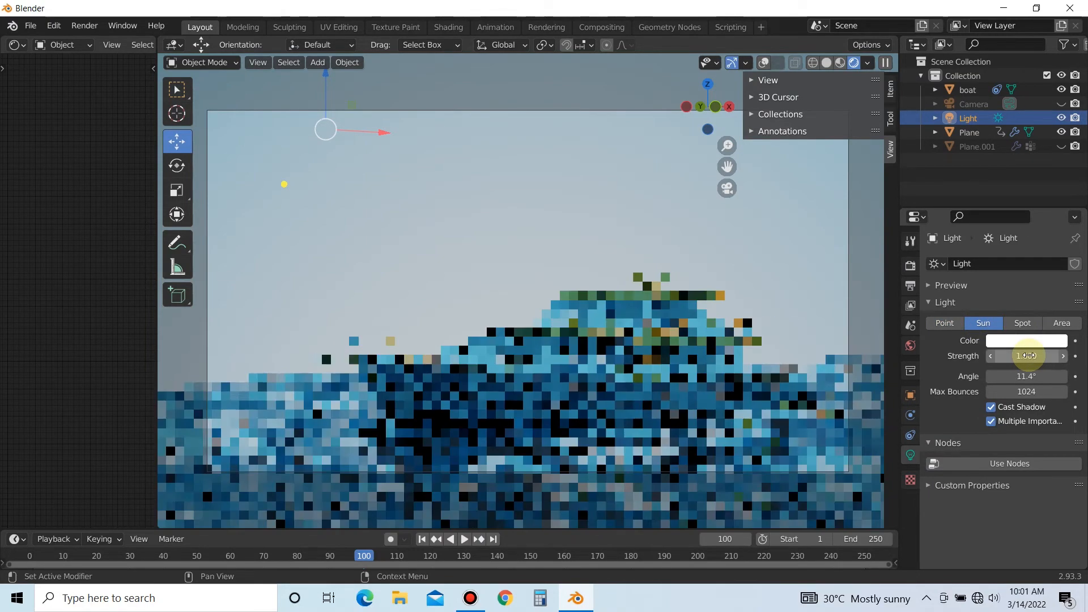
# Step: Try strengths of 2, 1000 and 0.5 on the sun light to compare the rendered brightness
pyautogui.click(1030, 355)
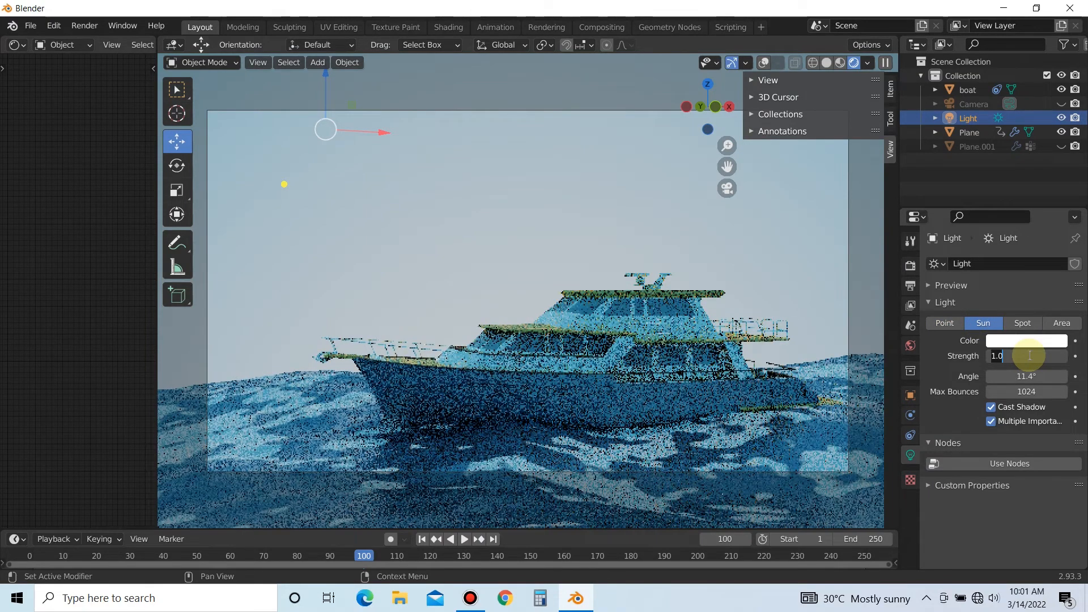
pyautogui.write('2')
pyautogui.press('Return')
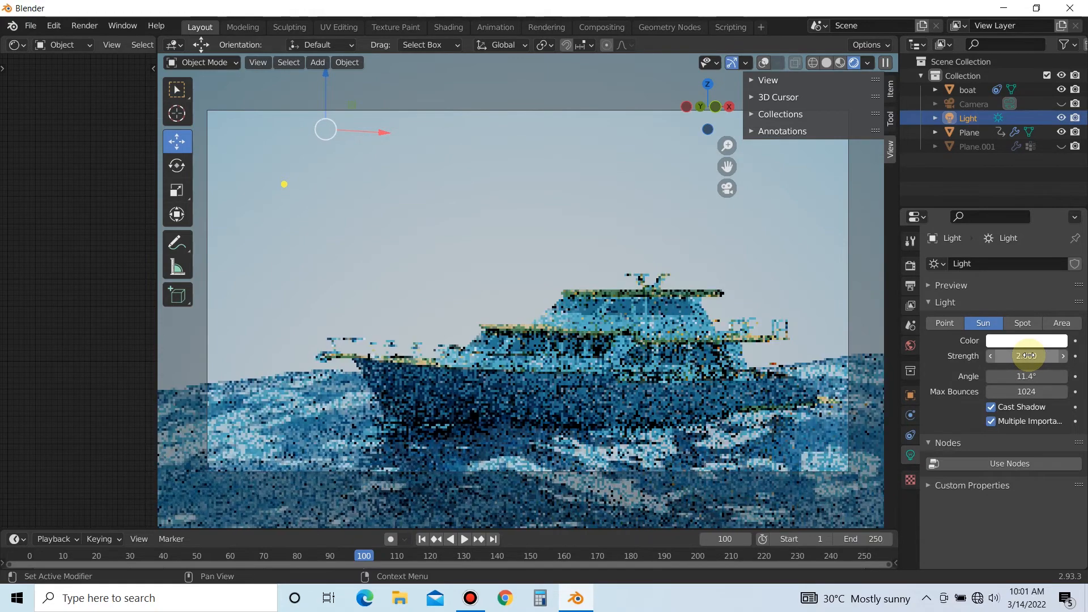
pyautogui.click(1030, 356)
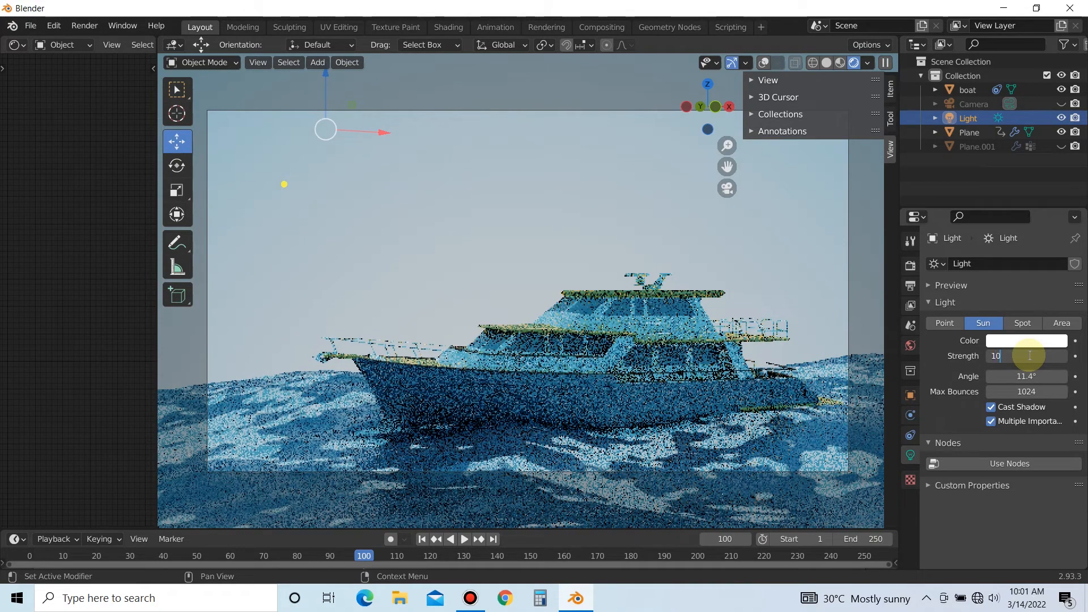
pyautogui.write('1000')
pyautogui.press('Return')
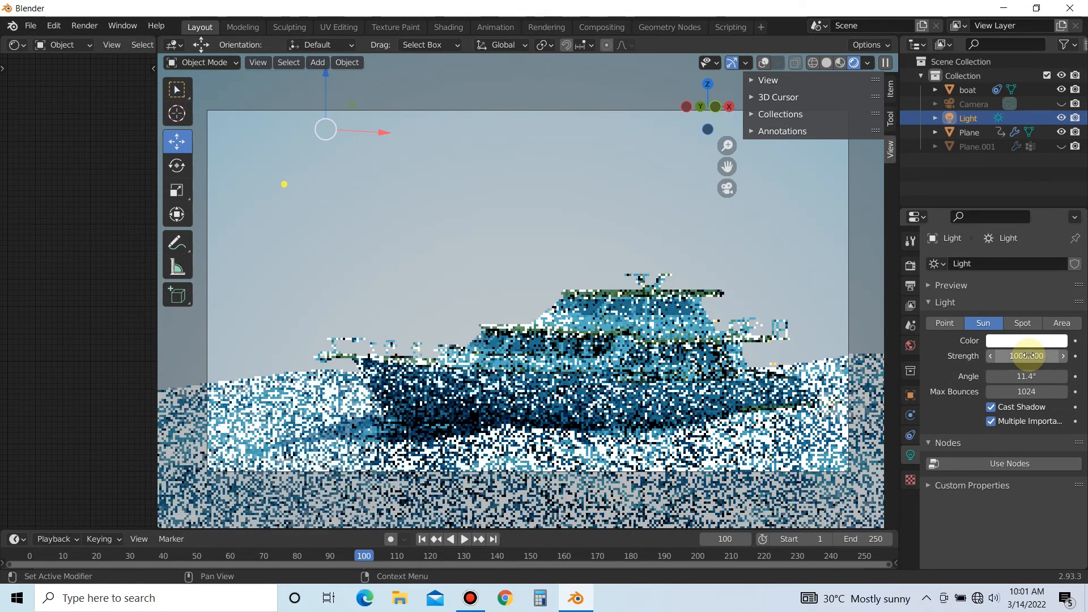
pyautogui.click(1029, 356)
pyautogui.write('0.5')
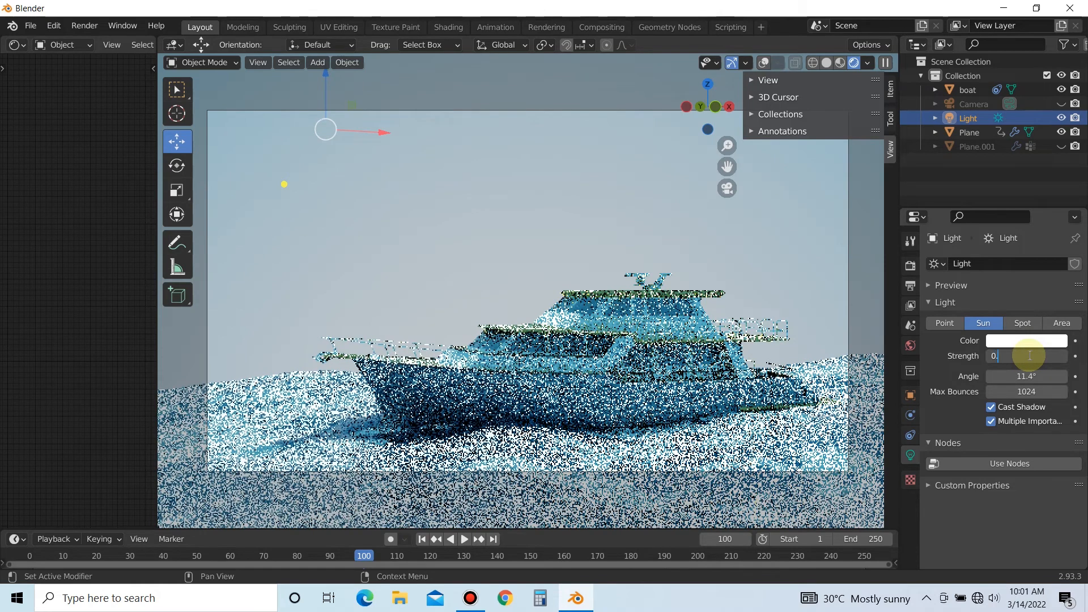
pyautogui.press('Return')
# Step: Set the sun light's strength to 4
pyautogui.click(1030, 355)
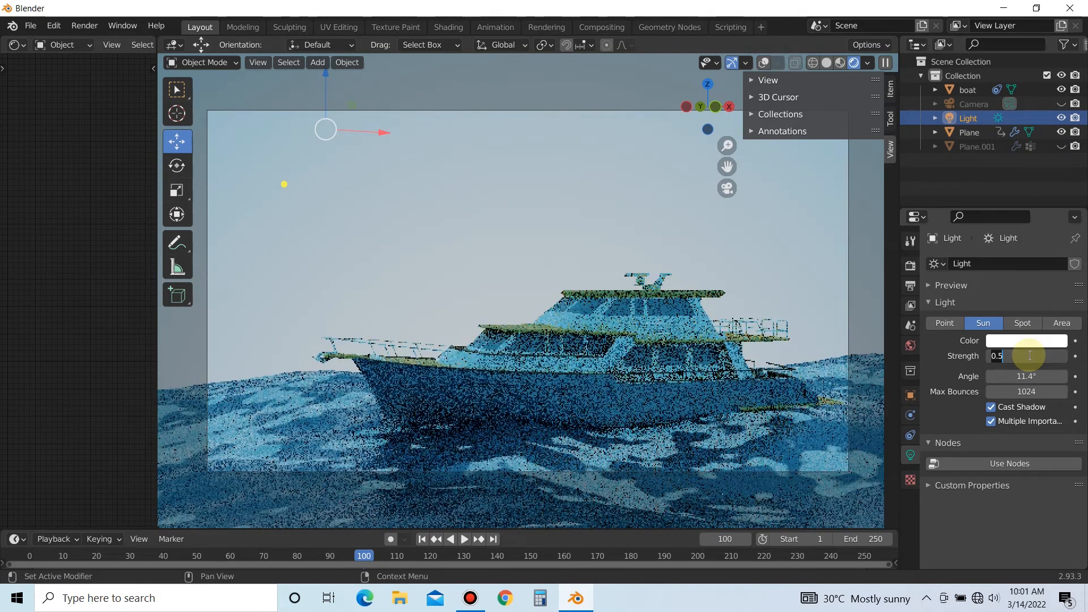
pyautogui.press('BackSpace')
pyautogui.write('4')
pyautogui.press('Return')
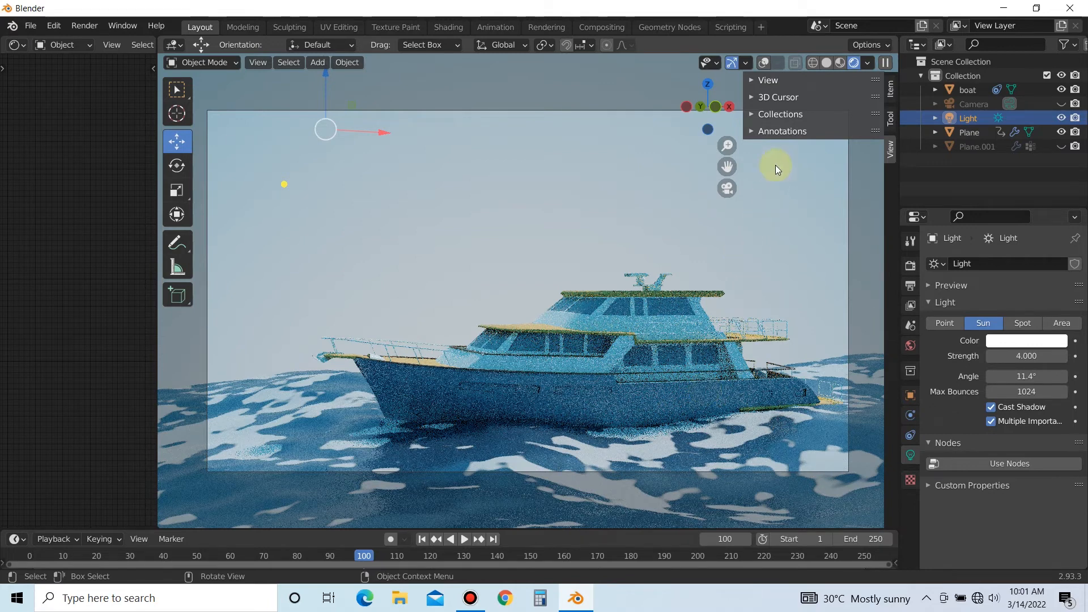
# Step: Show the overlays, turn on Camera to View, and swing the camera around the boat to try other viewing angles
pyautogui.click(763, 62)
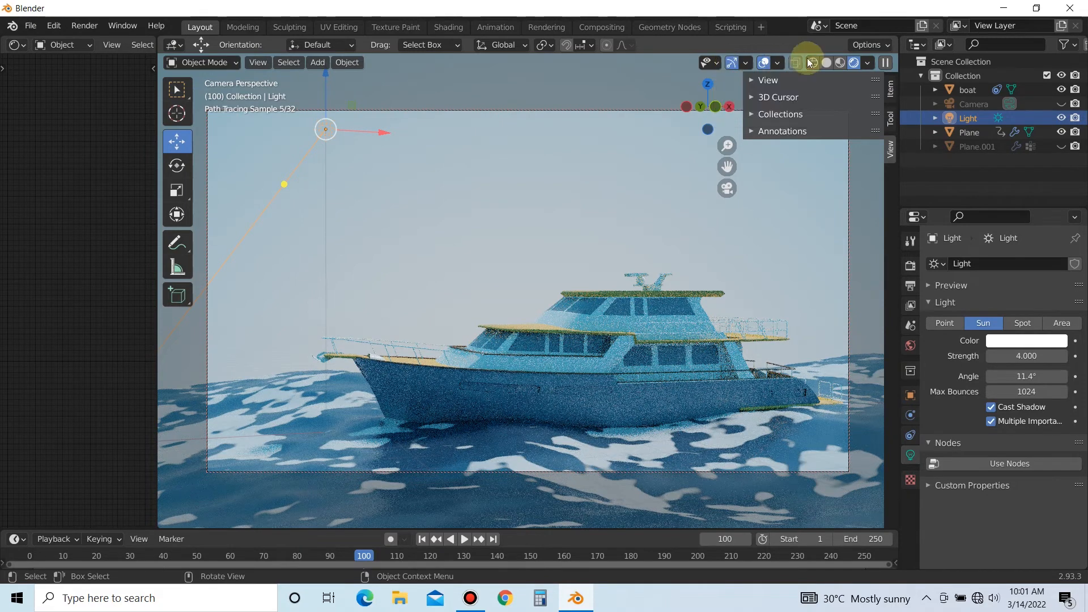
pyautogui.click(749, 86)
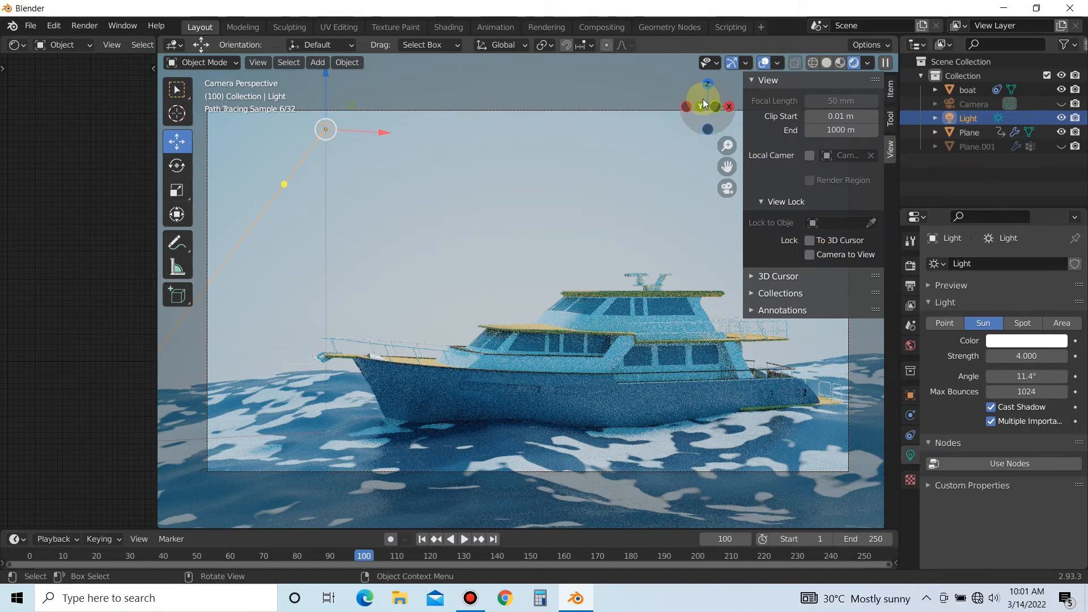
pyautogui.click(810, 255)
pyautogui.moveTo(714, 114); pyautogui.dragTo(680, 113)
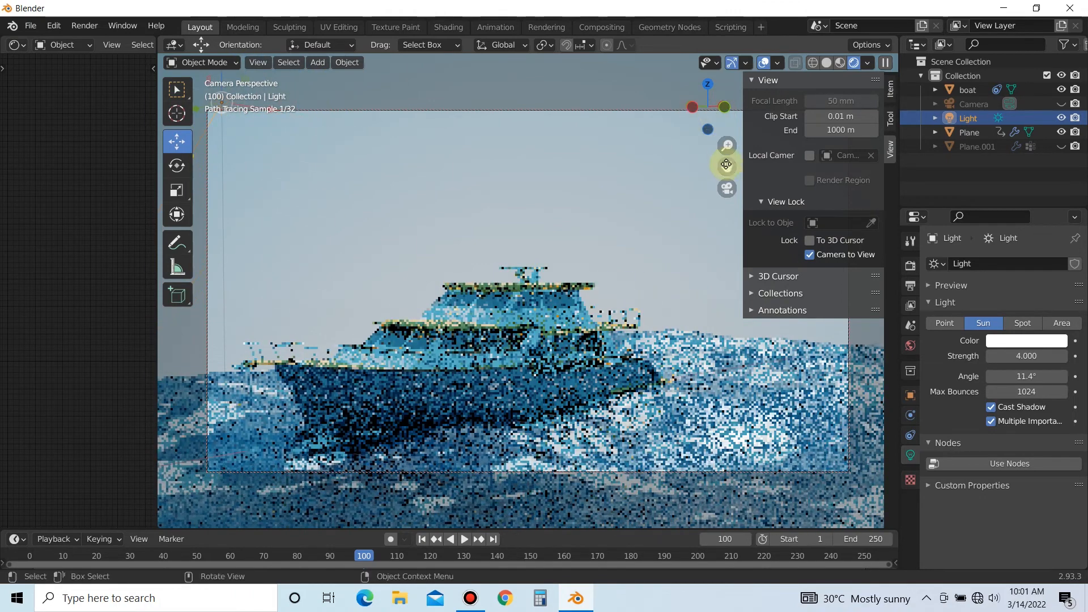
pyautogui.moveTo(726, 170); pyautogui.dragTo(725, 167)
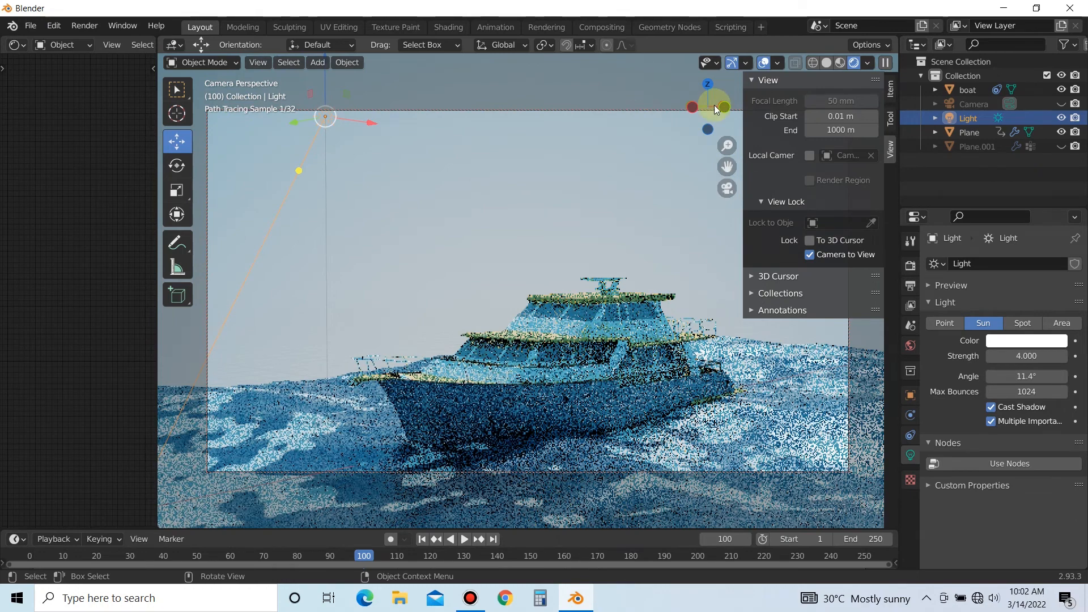
pyautogui.moveTo(715, 106); pyautogui.dragTo(673, 107)
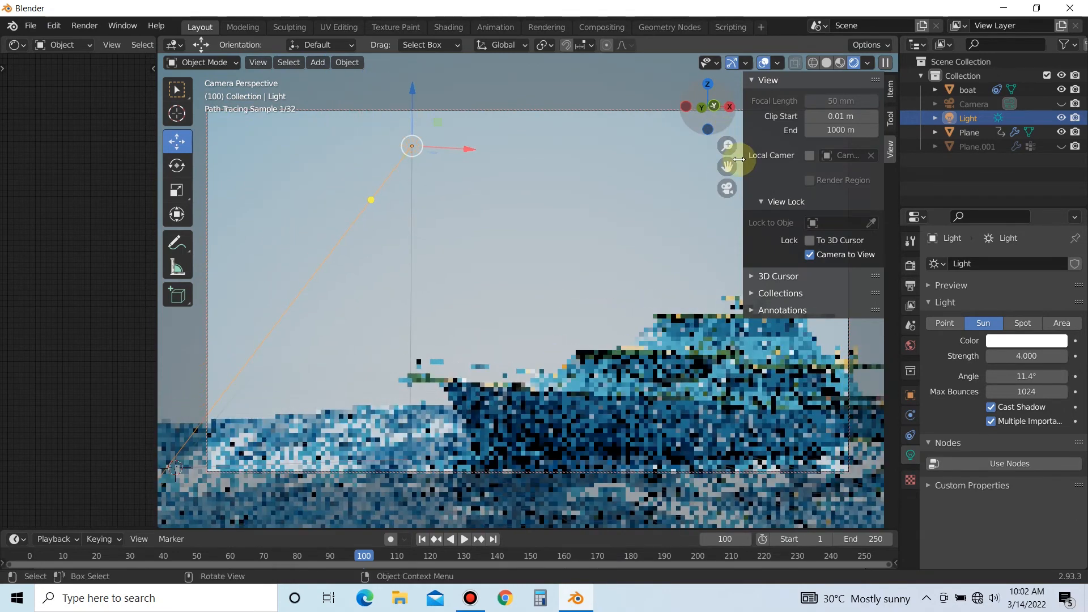
# Step: Switch to Material Preview shading, then pan and zoom the camera so the whole boat fits in the frame
pyautogui.click(840, 63)
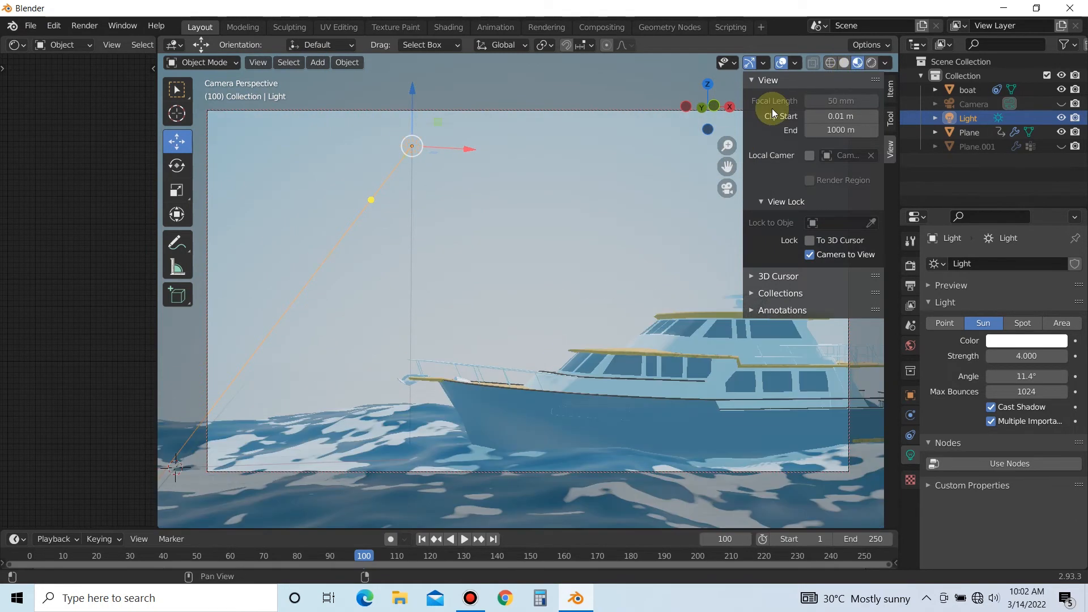
pyautogui.moveTo(727, 168); pyautogui.dragTo(716, 229)
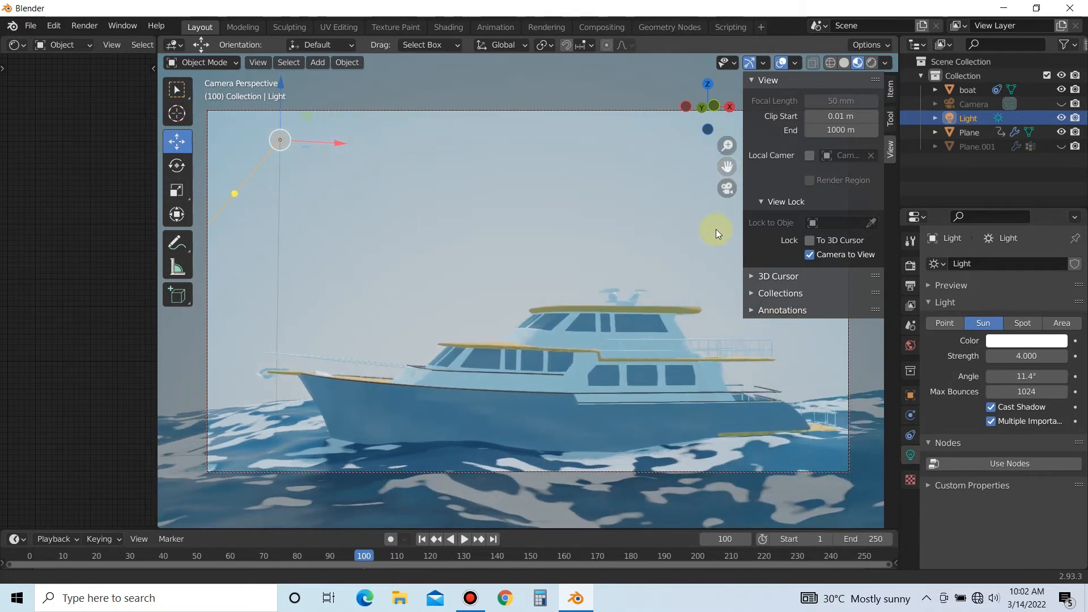
pyautogui.scroll(-3, 608, 300)
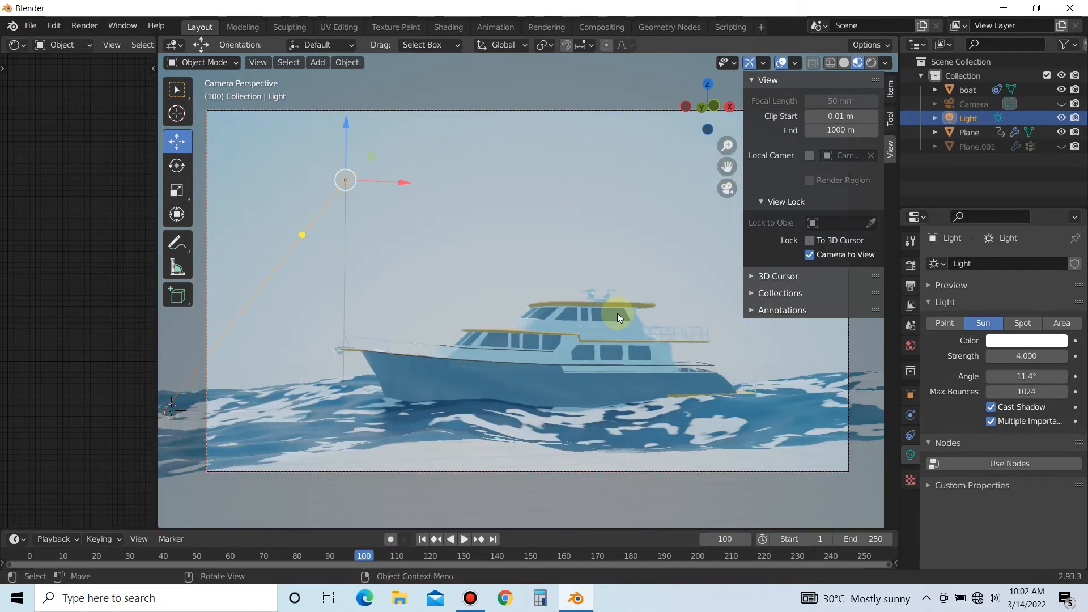
pyautogui.scroll(3, 654, 286)
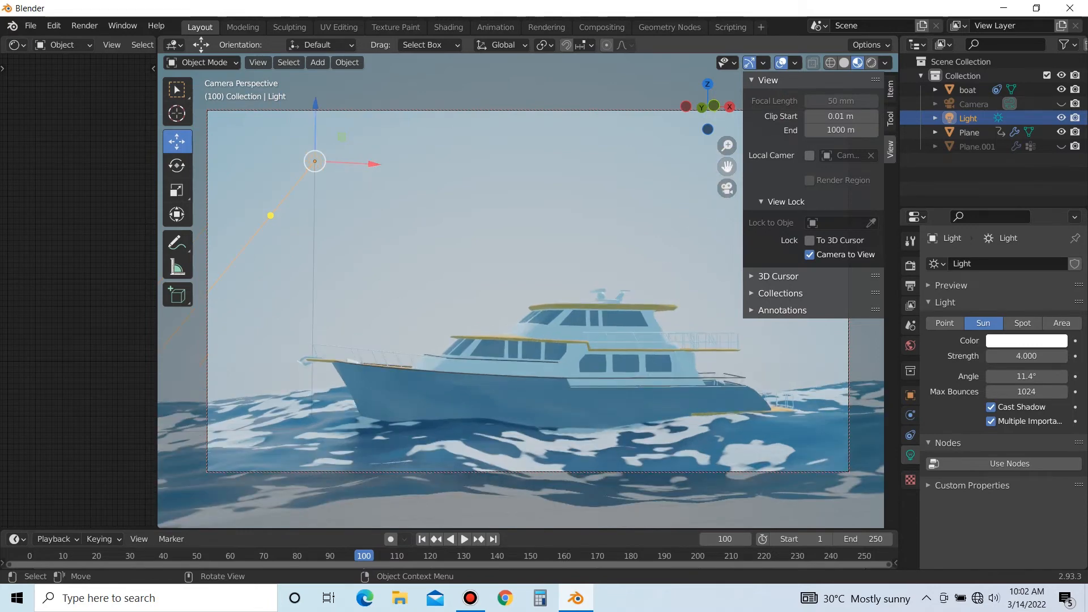
# Step: Turn the camera to a straight side view with the boat low in the frame, and hide the gizmos and overlays
pyautogui.moveTo(708, 107); pyautogui.dragTo(685, 107)
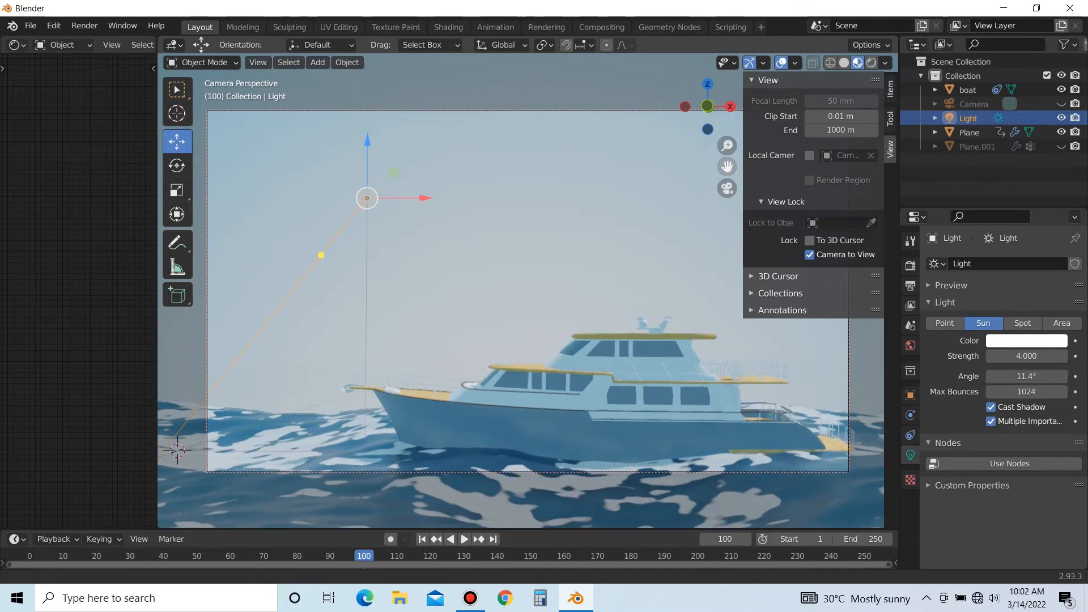
pyautogui.scroll(-1, 648, 266)
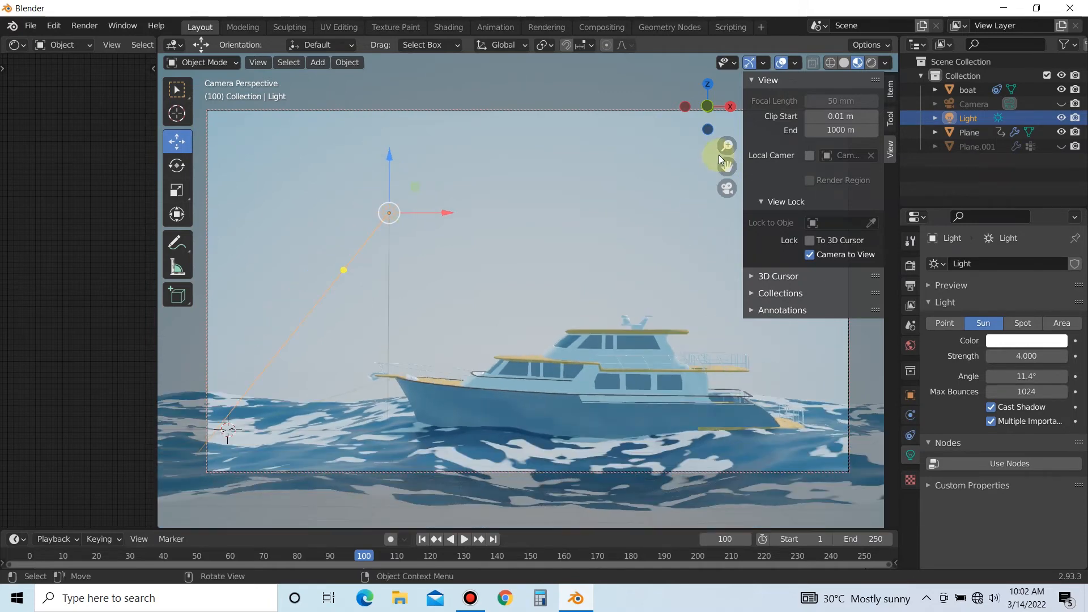
pyautogui.moveTo(719, 155); pyautogui.dragTo(705, 173)
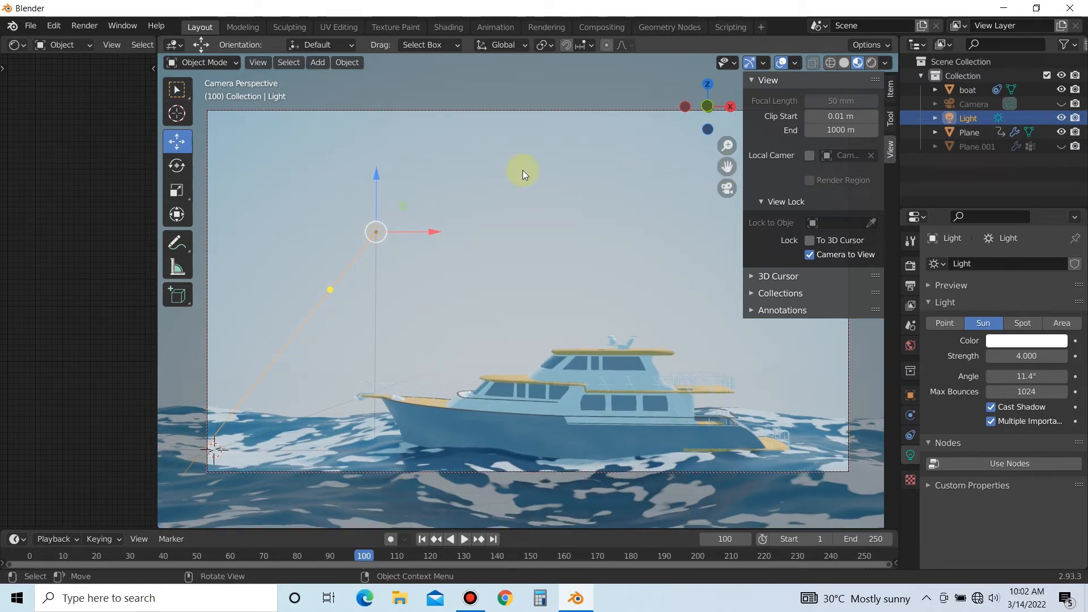
pyautogui.click(755, 66)
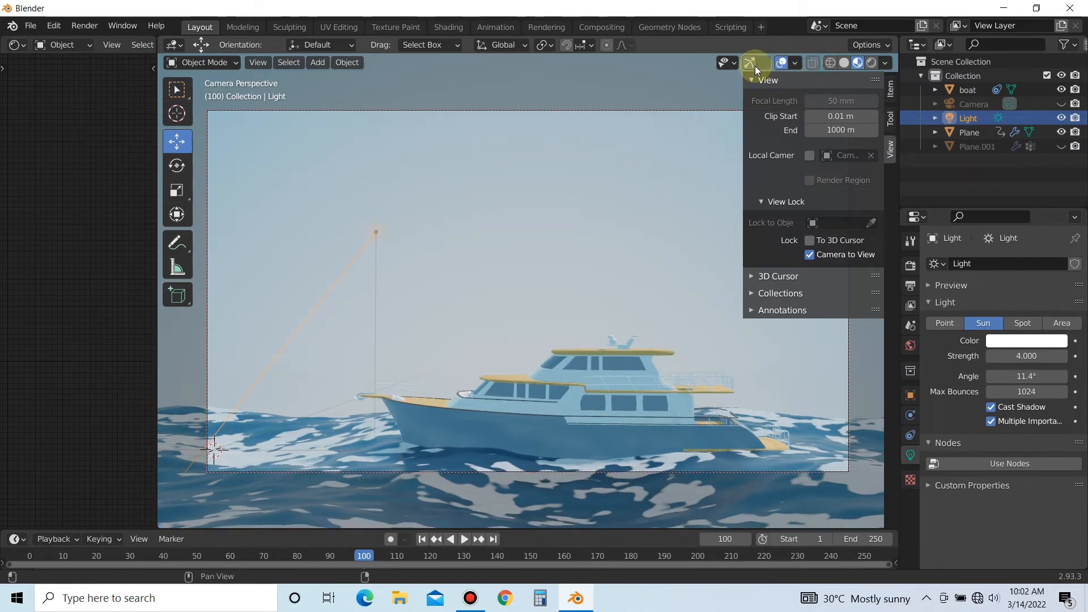
pyautogui.click(784, 63)
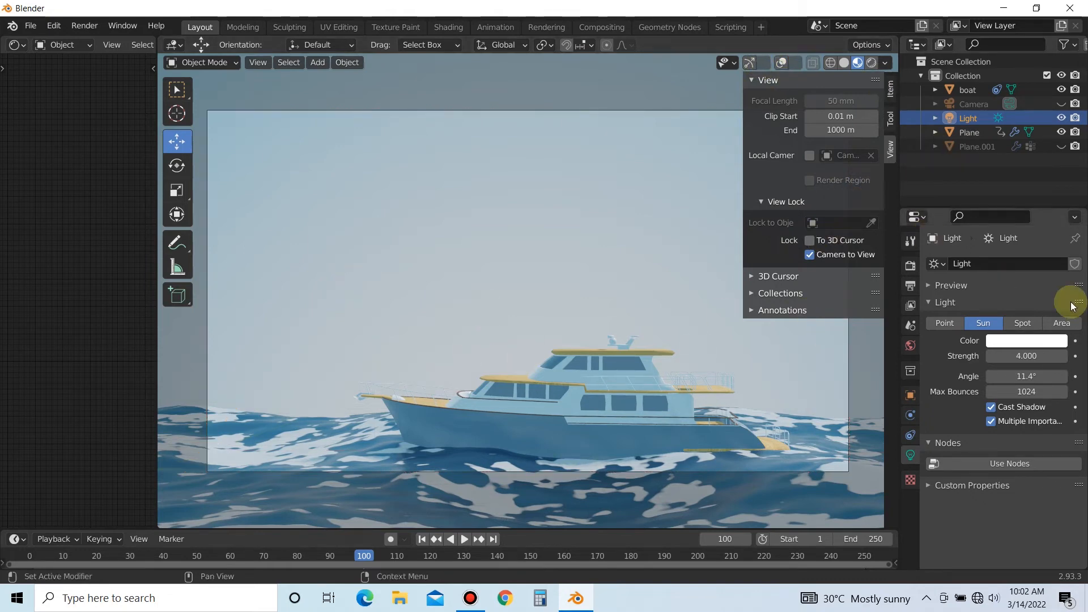
# Step: Play a few frames of the animation through the camera and switch the viewport to Rendered shading
pyautogui.press('space')
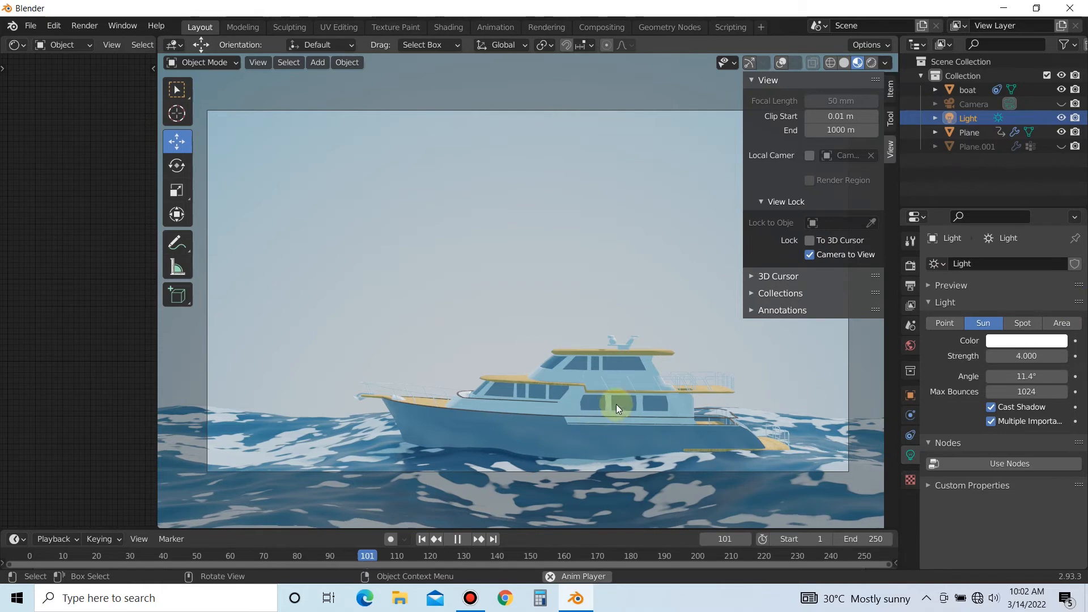
pyautogui.press('space')
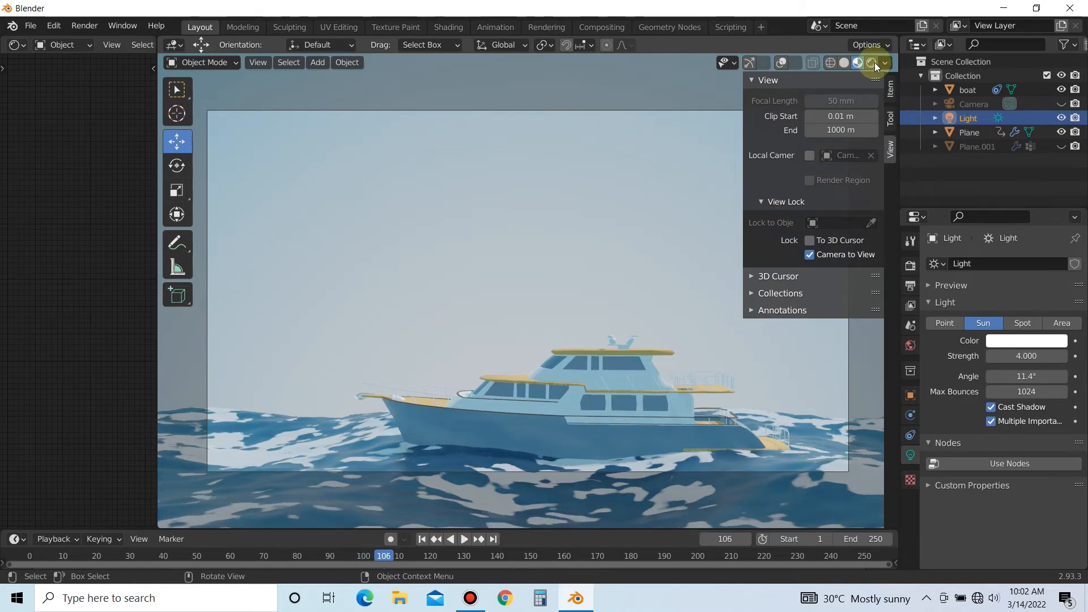
pyautogui.click(872, 62)
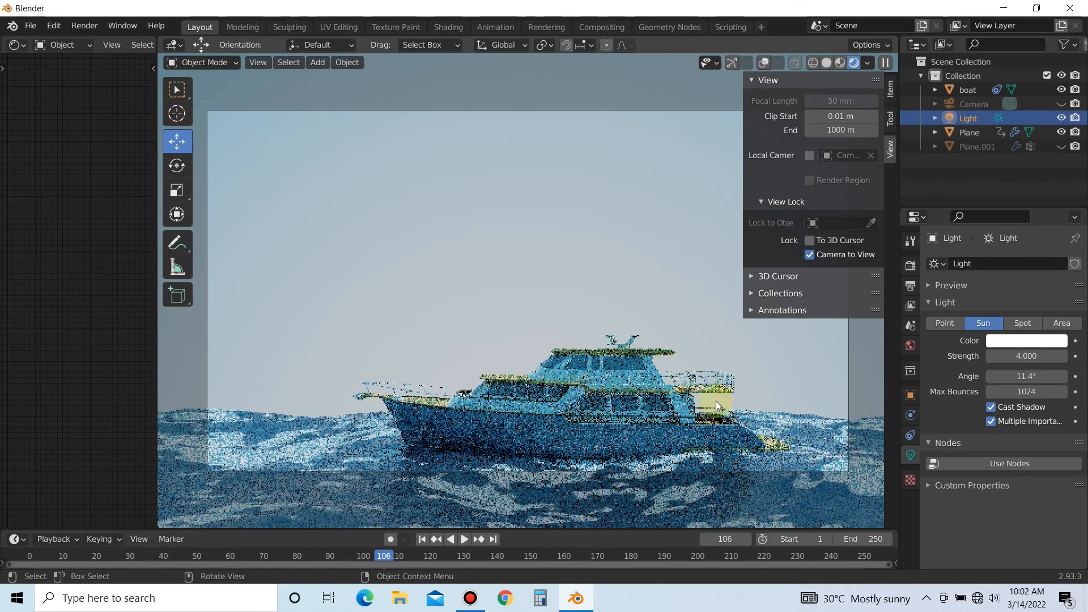
# Step: Try the other light types, then make the light an Area light with a power of 1000 W
pyautogui.click(1028, 323)
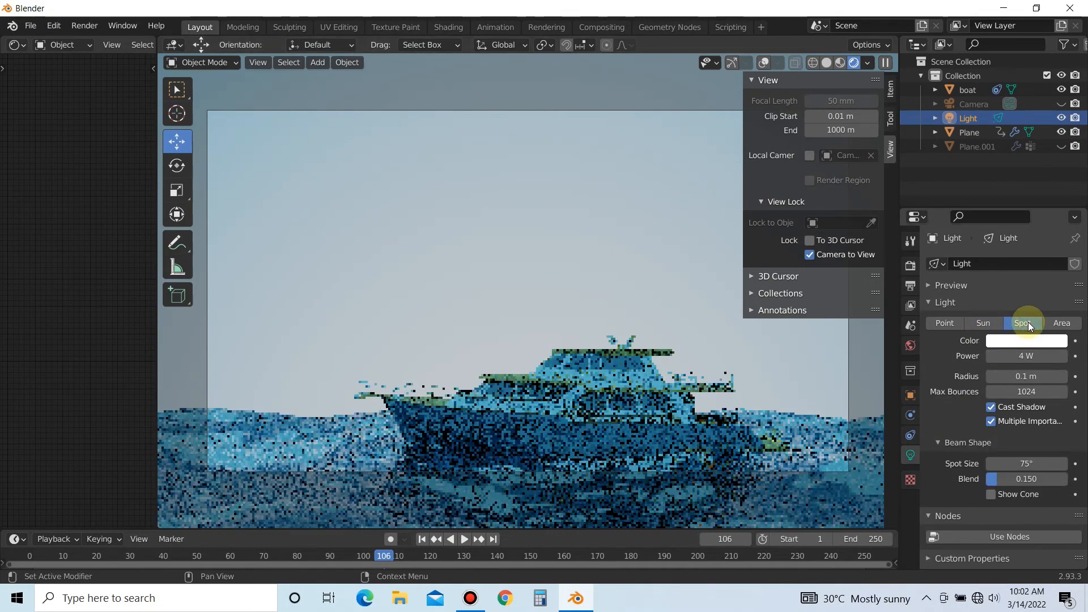
pyautogui.click(1062, 323)
pyautogui.click(950, 324)
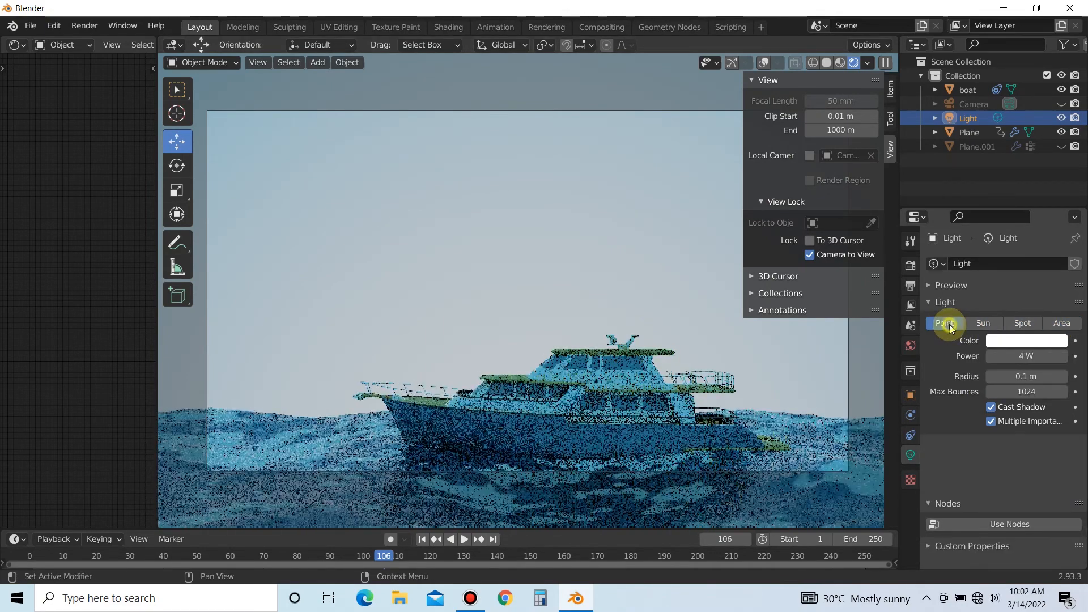
pyautogui.click(1062, 323)
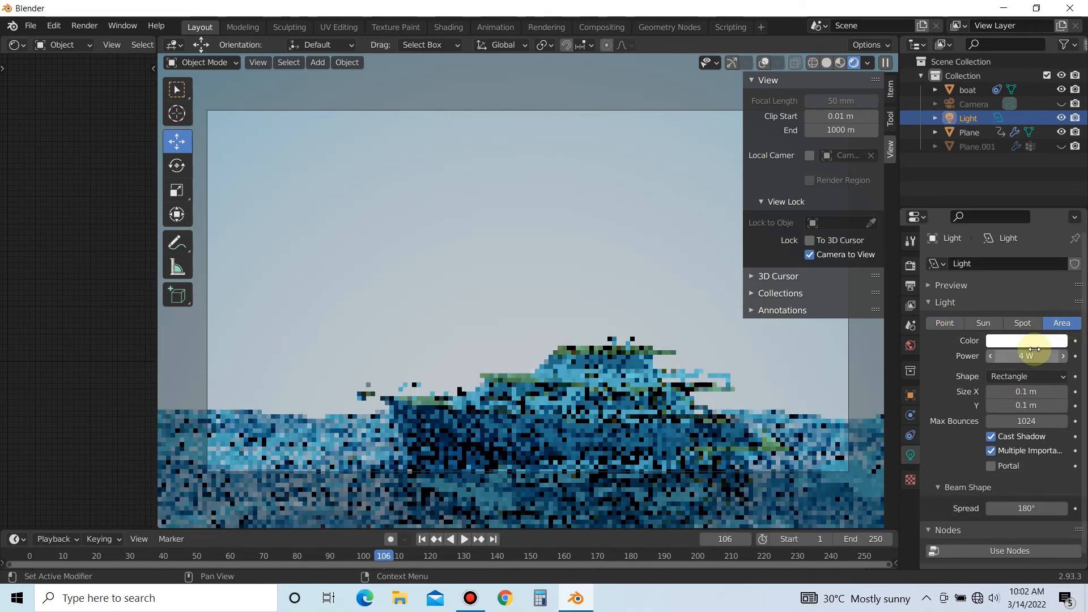
pyautogui.click(1036, 355)
pyautogui.write('5')
pyautogui.press('Return')
pyautogui.click(1035, 350)
pyautogui.write('1000')
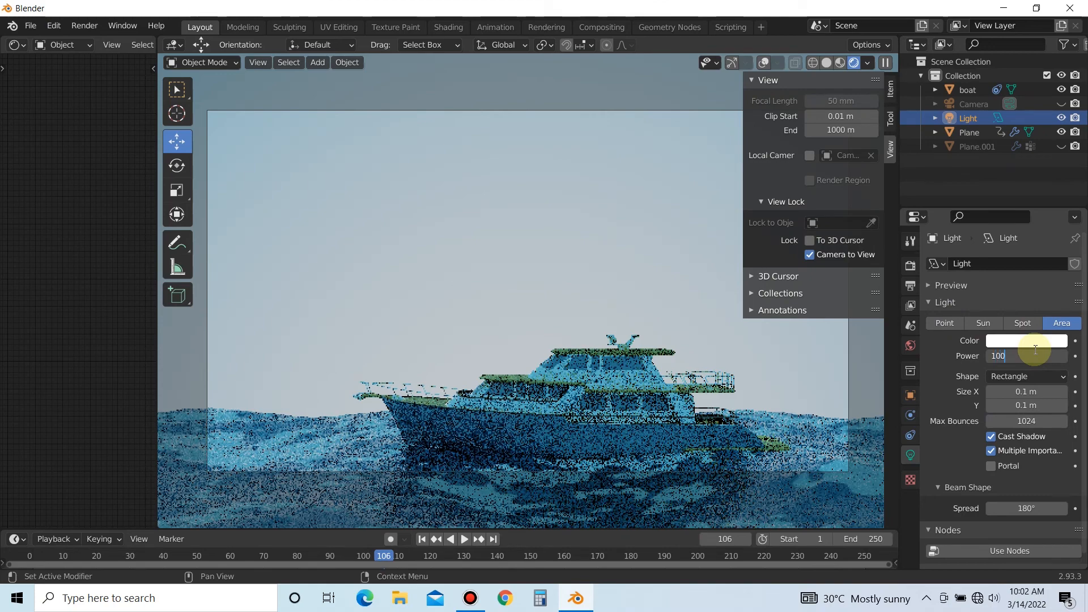
pyautogui.press('Return')
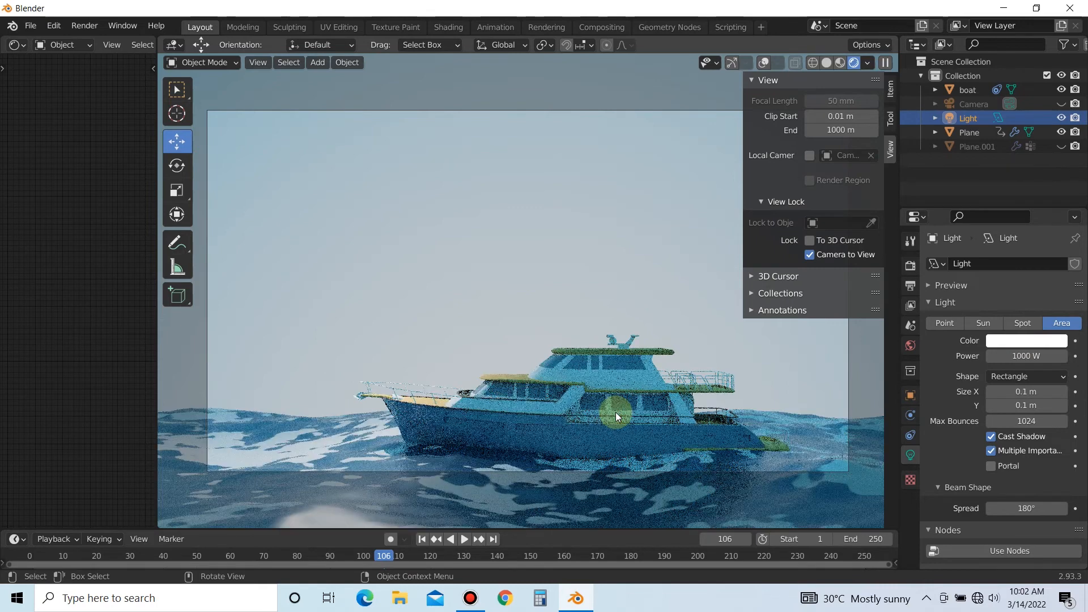
# Step: Play the animation in the rendered view for a moment and show the overlays and gizmos again
pyautogui.press('space')
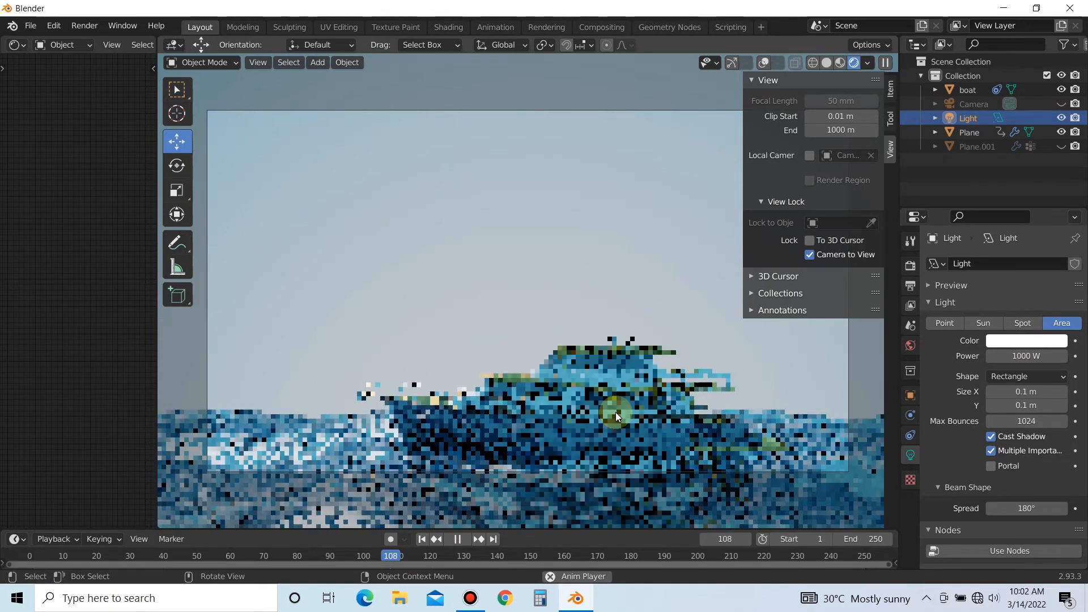
pyautogui.click(763, 62)
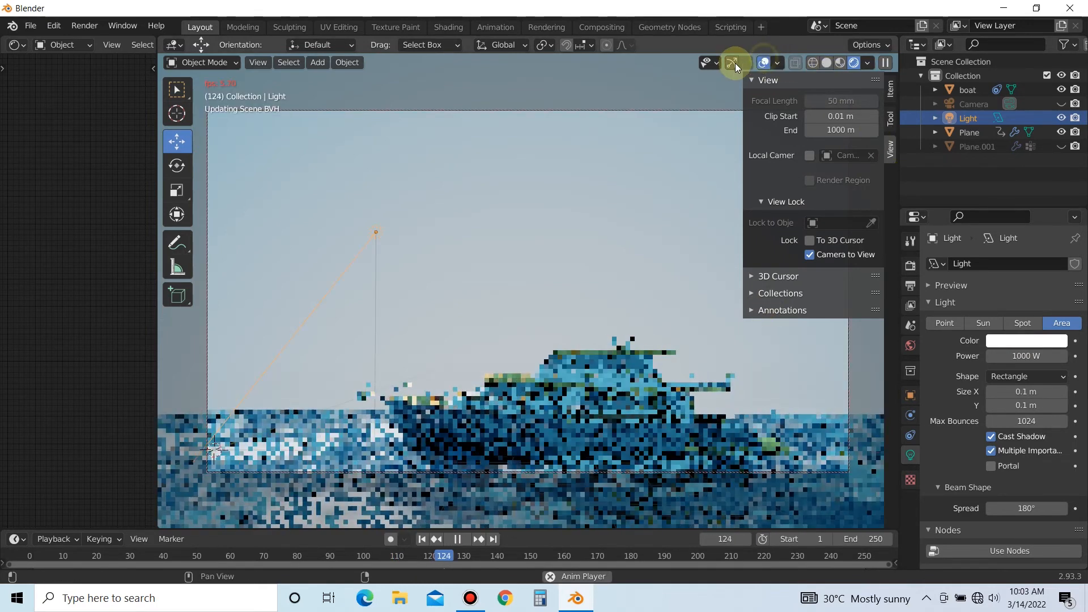
pyautogui.click(733, 64)
pyautogui.press('space')
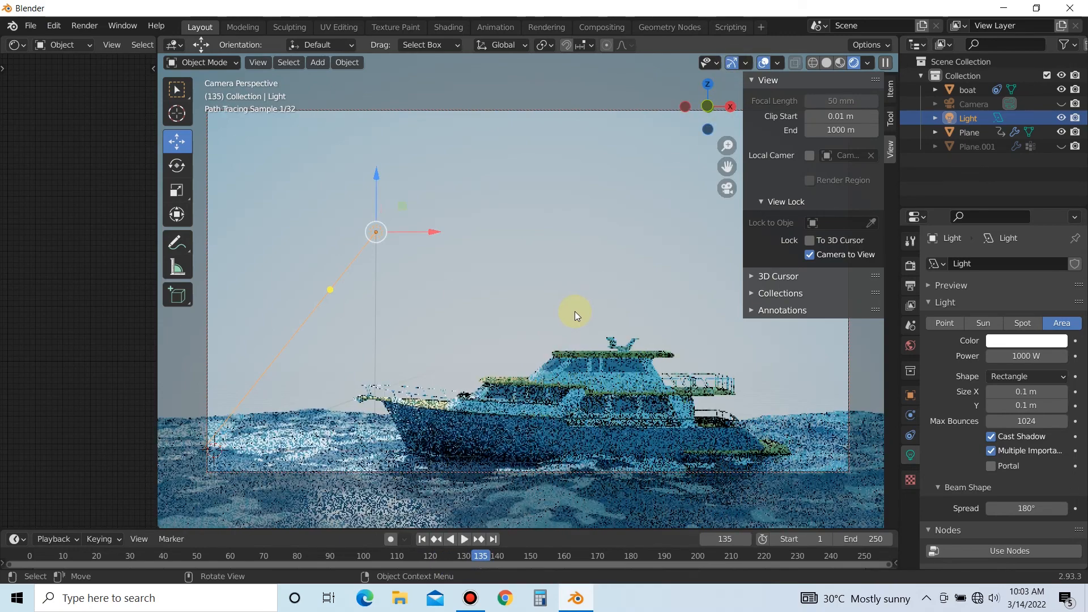
# Step: From the top view in Material Preview, aim the area light at the boat and move it along Y in line with the bow
pyautogui.press('KP_7')
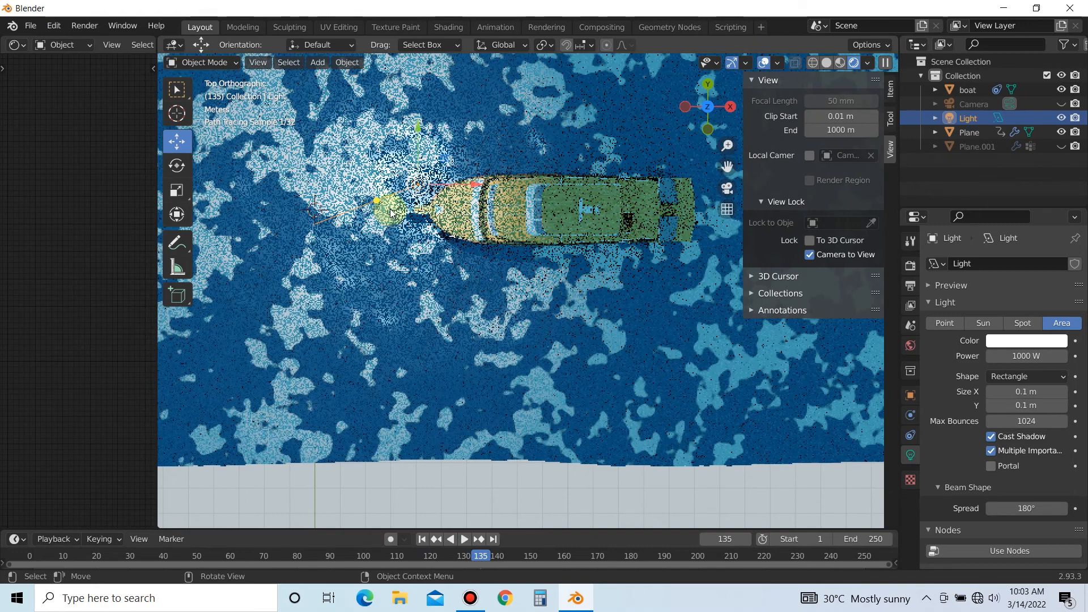
pyautogui.moveTo(391, 214)
pyautogui.mouseDown()
pyautogui.moveTo(440, 230)
pyautogui.moveTo(503, 224)
pyautogui.moveTo(537, 201)
pyautogui.mouseUp()
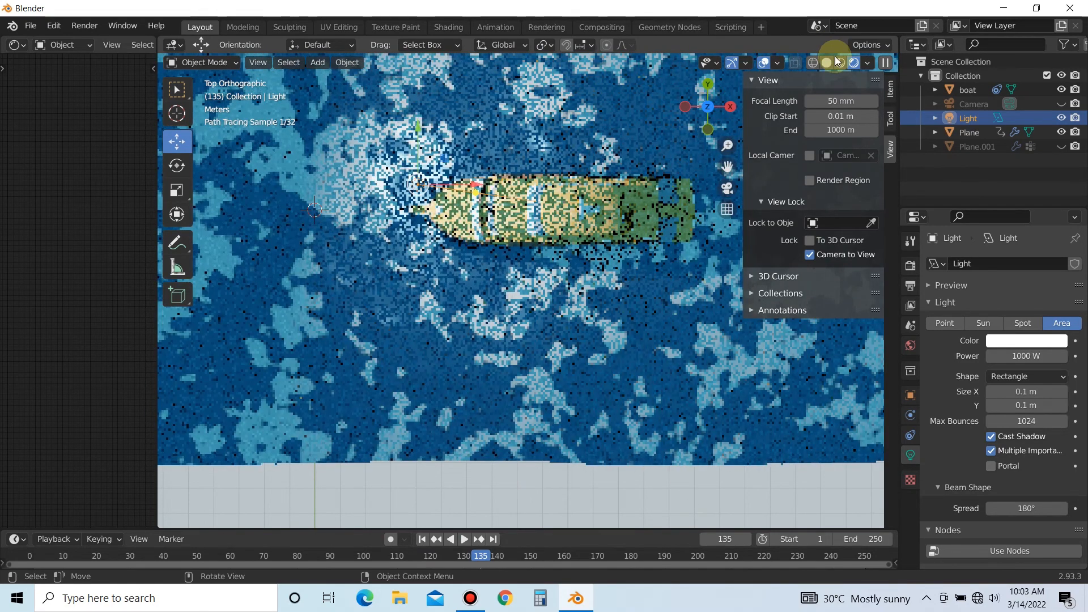
pyautogui.click(842, 62)
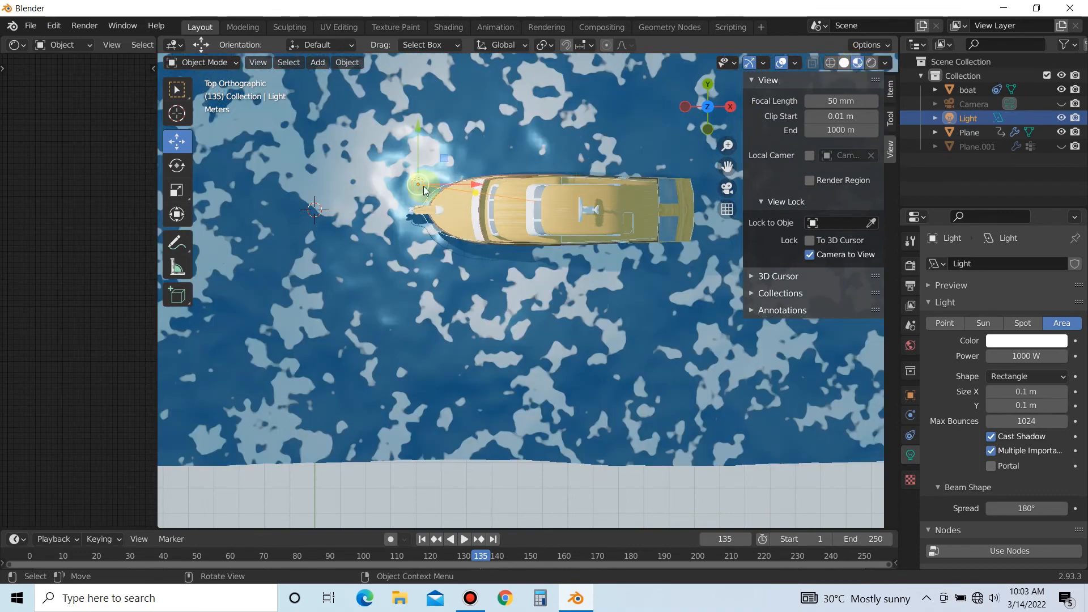
pyautogui.moveTo(418, 133); pyautogui.dragTo(535, 223)
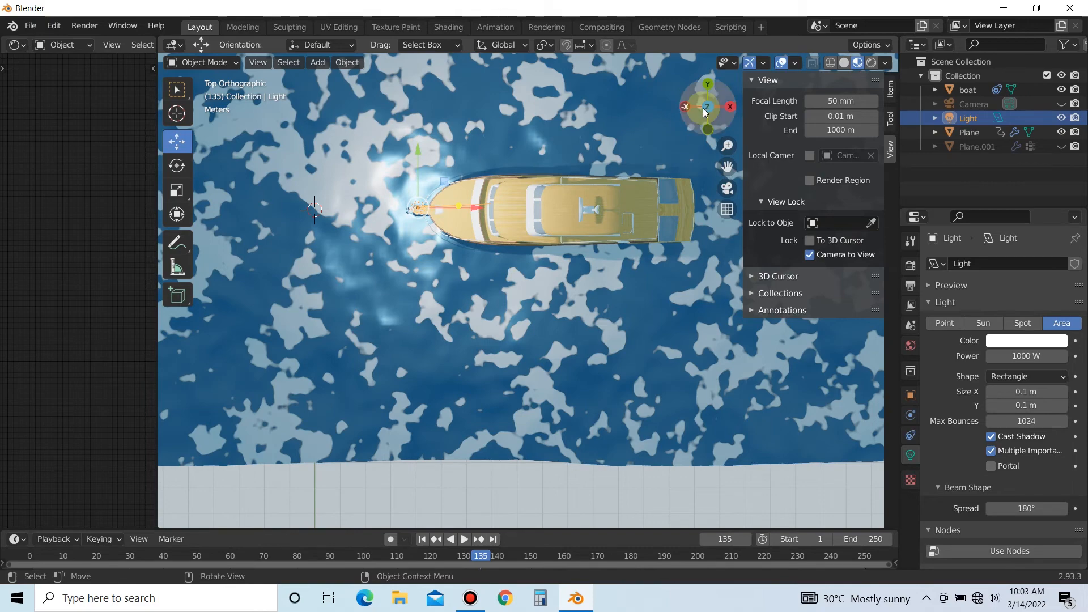
pyautogui.moveTo(707, 106); pyautogui.dragTo(696, 148)
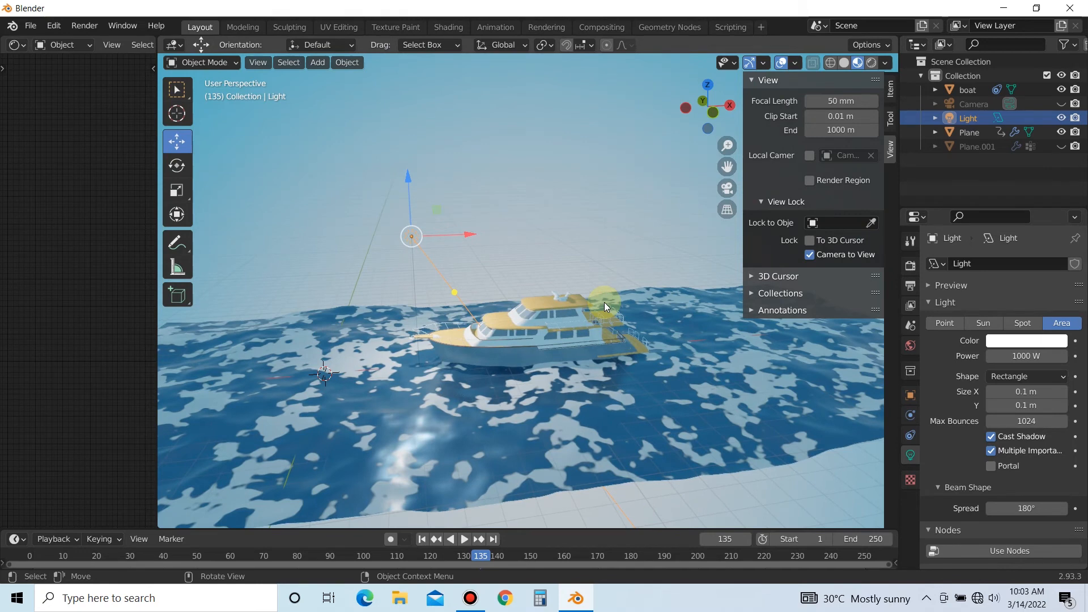
pyautogui.press('KP_0')
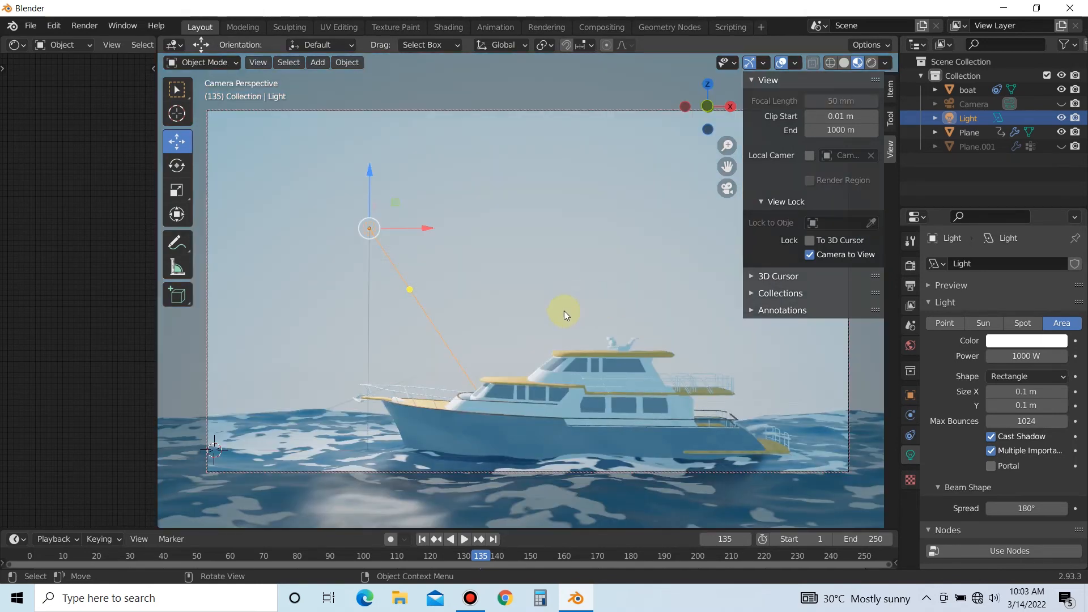
# Step: Deselect the light and swing the camera around to the boat's other side, framing the whole boat with its bow facing right
pyautogui.click(570, 284)
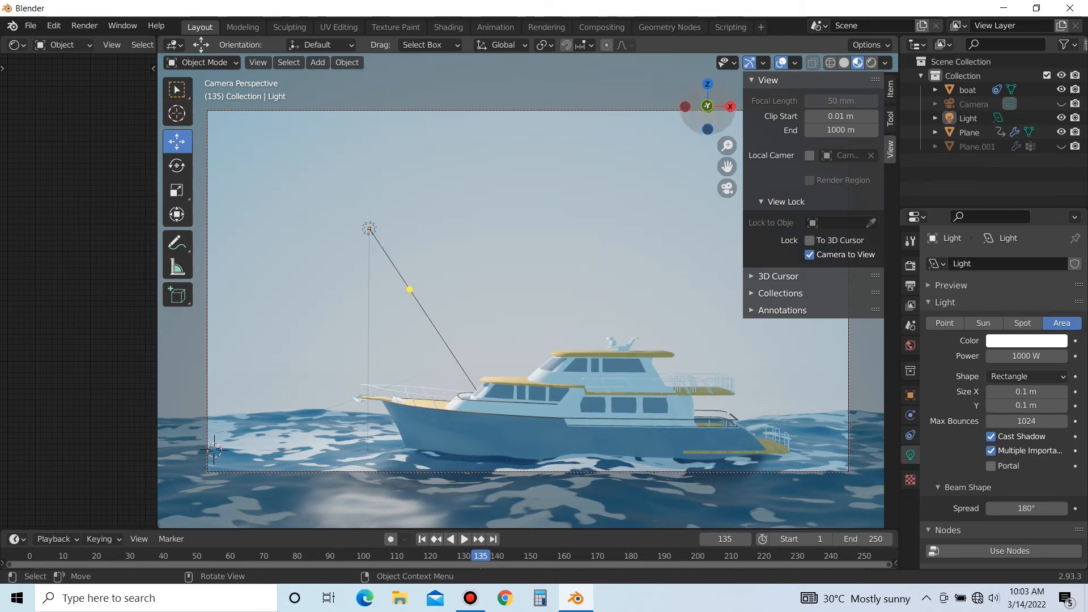
pyautogui.moveTo(708, 106); pyautogui.dragTo(799, 107)
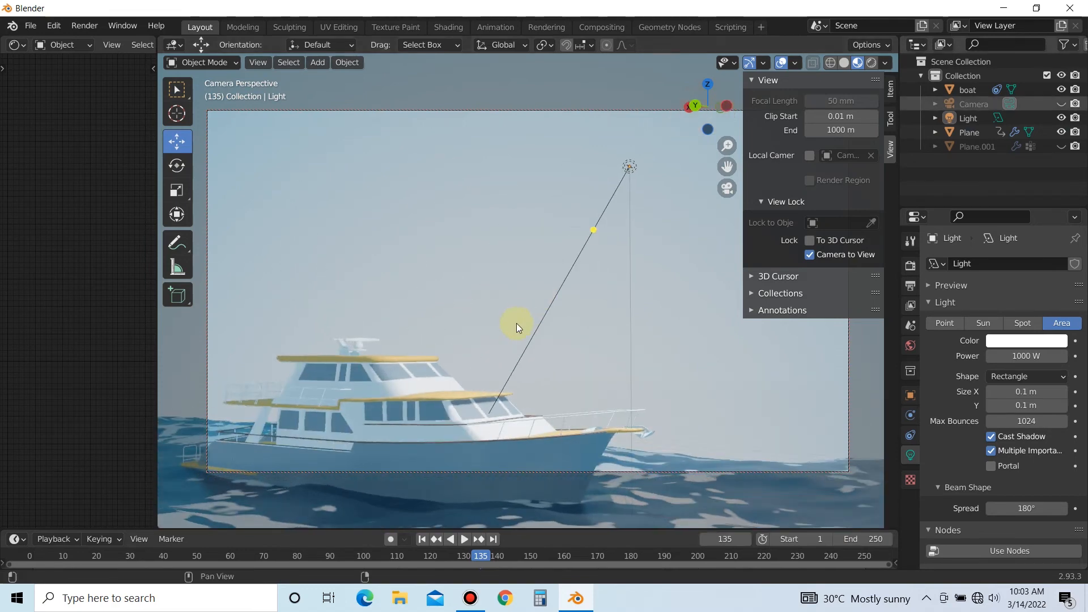
pyautogui.moveTo(515, 397); pyautogui.dragTo(488, 402, button='middle')
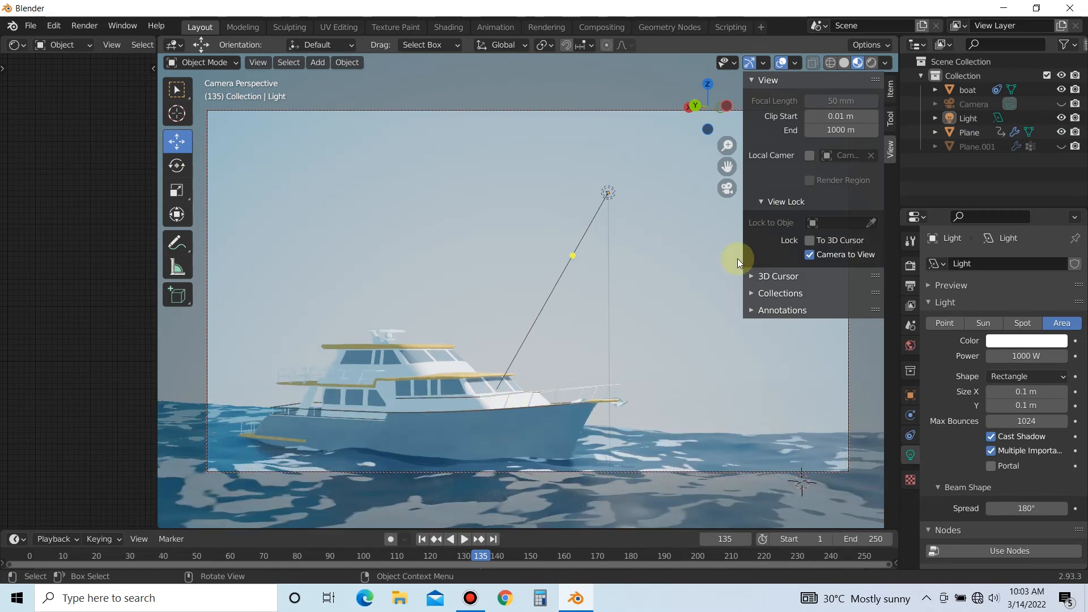
pyautogui.moveTo(736, 164)
pyautogui.mouseDown()
pyautogui.moveTo(823, 141)
pyautogui.moveTo(727, 165)
pyautogui.mouseUp()
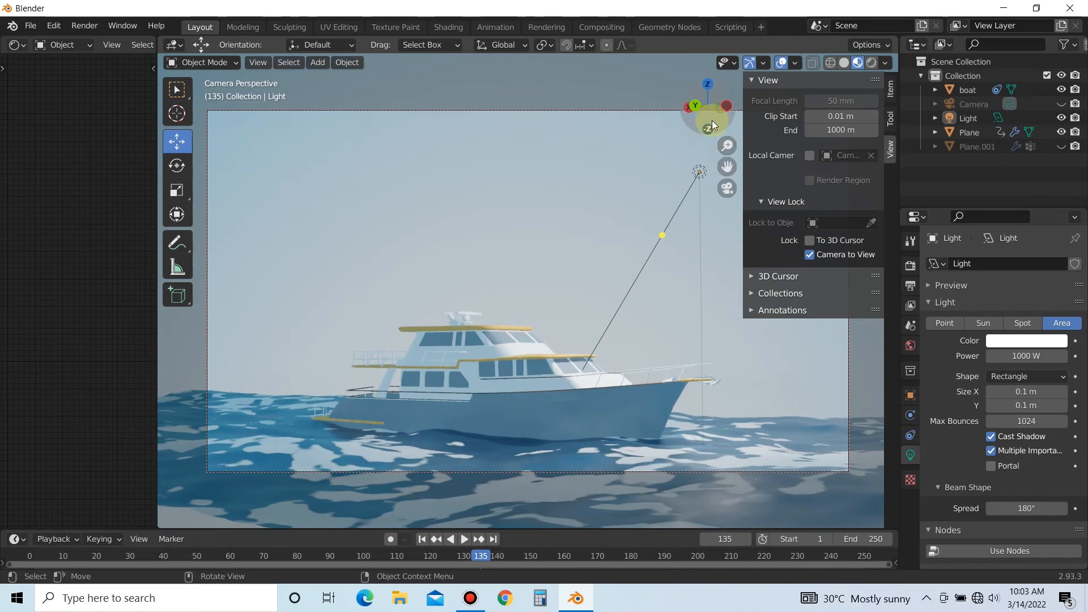
pyautogui.moveTo(709, 121); pyautogui.dragTo(696, 129)
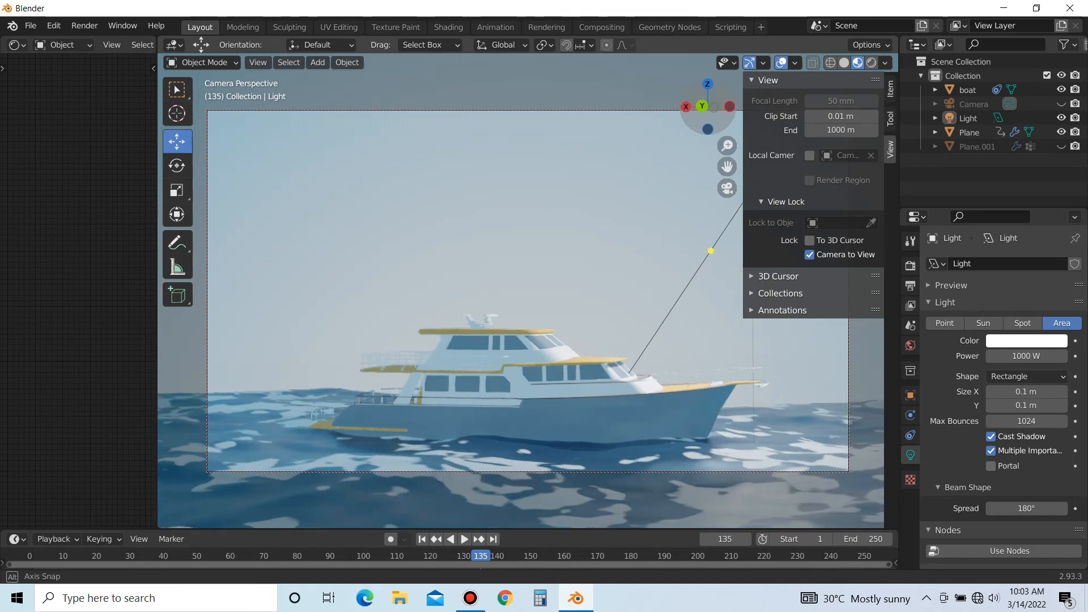
pyautogui.moveTo(618, 173); pyautogui.dragTo(618, 172)
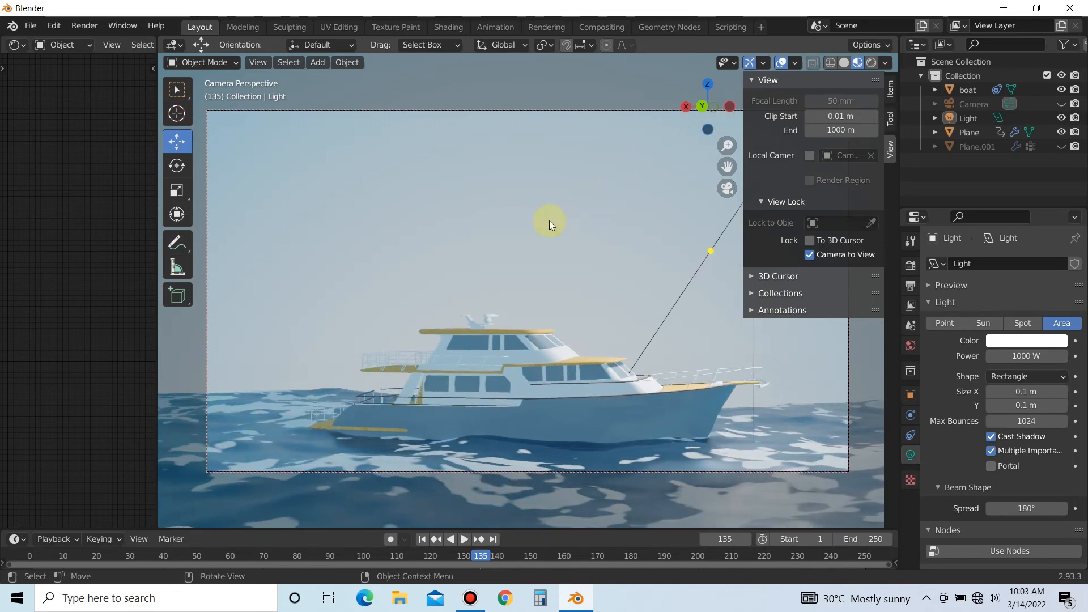
# Step: Switch to Rendered shading, hide the overlays and gizmos, and collapse the View settings for an unobstructed camera view
pyautogui.click(871, 62)
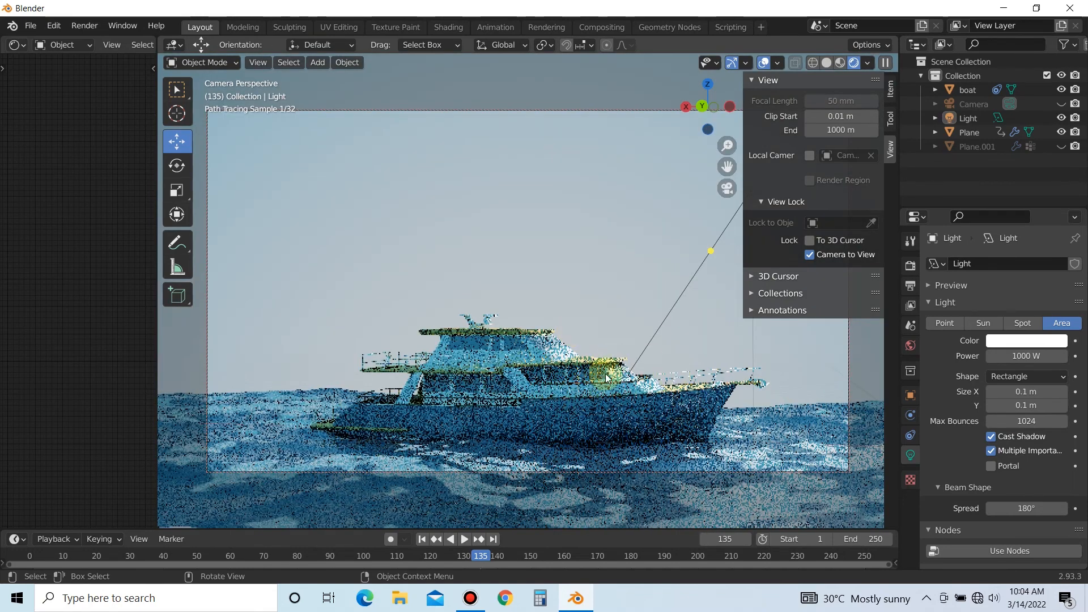
pyautogui.click(765, 63)
pyautogui.click(745, 62)
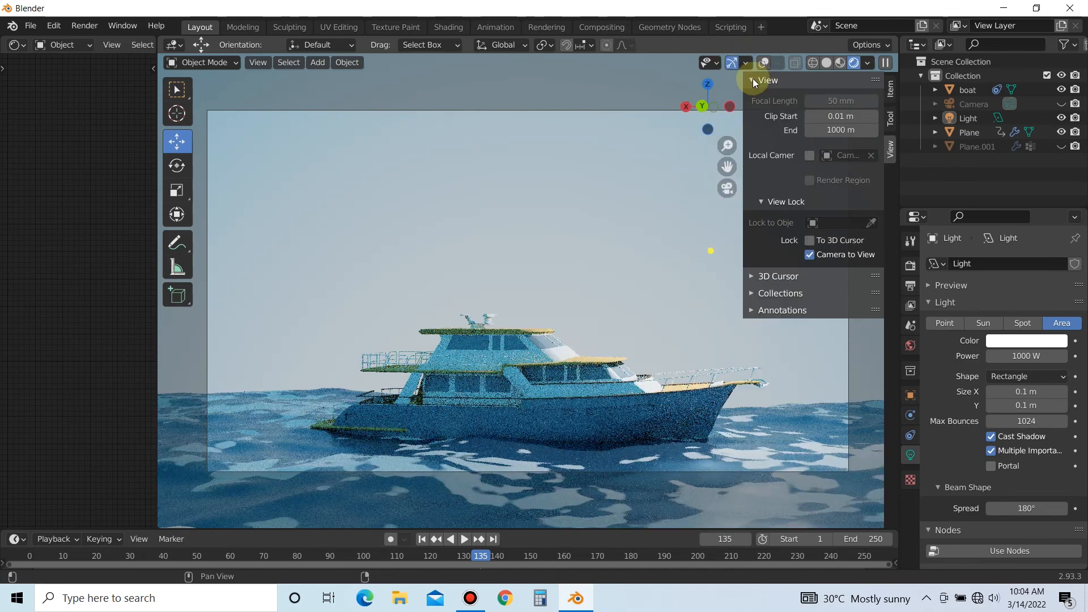
pyautogui.click(753, 80)
pyautogui.click(735, 63)
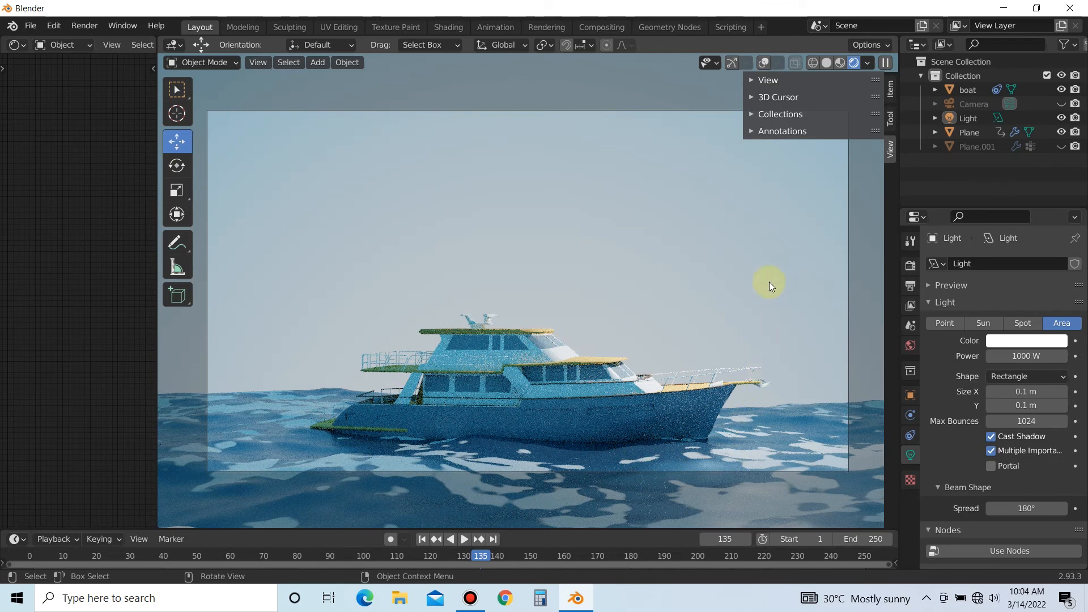
# Step: Play the boat and ocean animation in Wireframe shading to check its motion
pyautogui.click(814, 62)
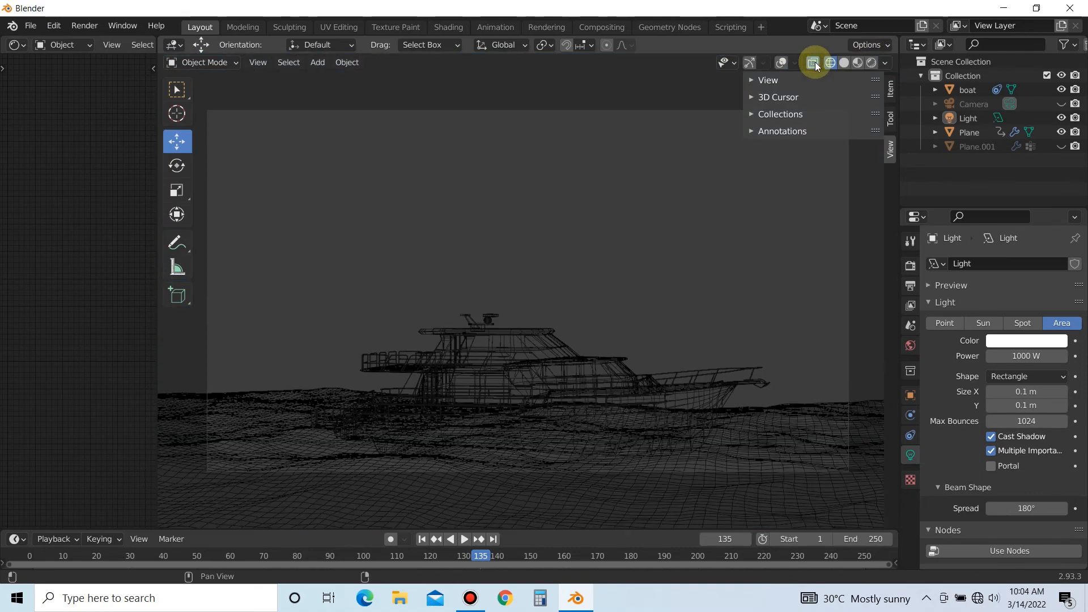
pyautogui.press('space')
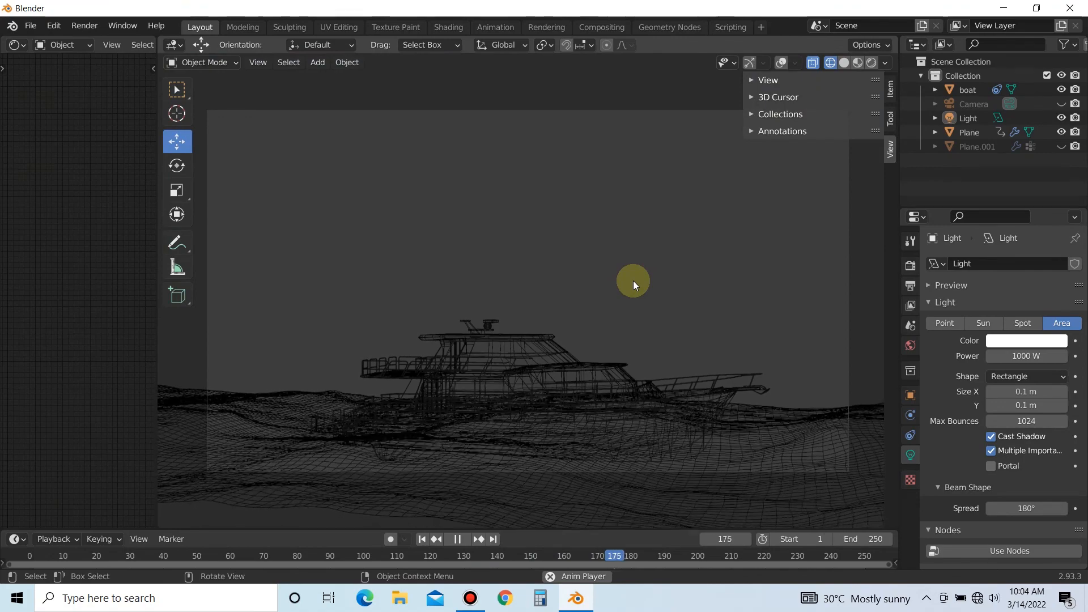
pyautogui.press('space')
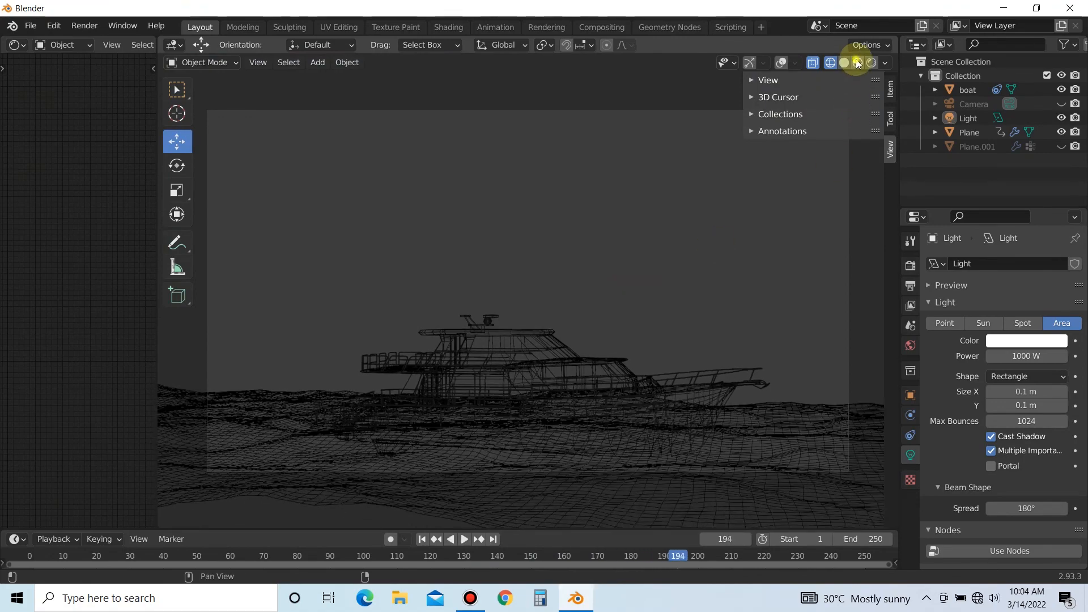
# Step: Preview the animation in Material Preview shading, then return to the first frame and play it again
pyautogui.click(858, 62)
pyautogui.press('space')
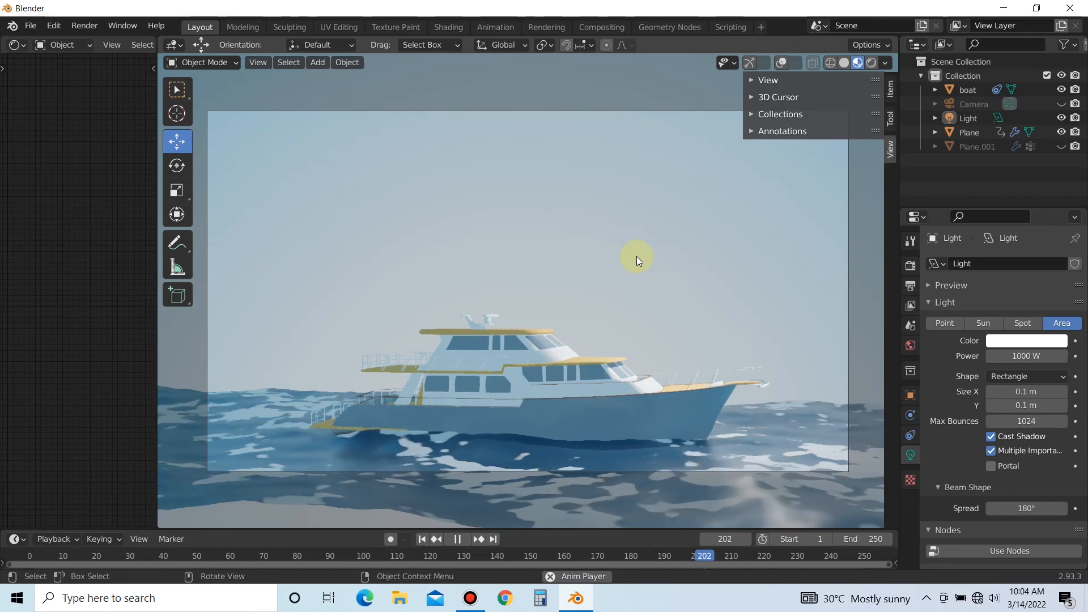
pyautogui.press('space')
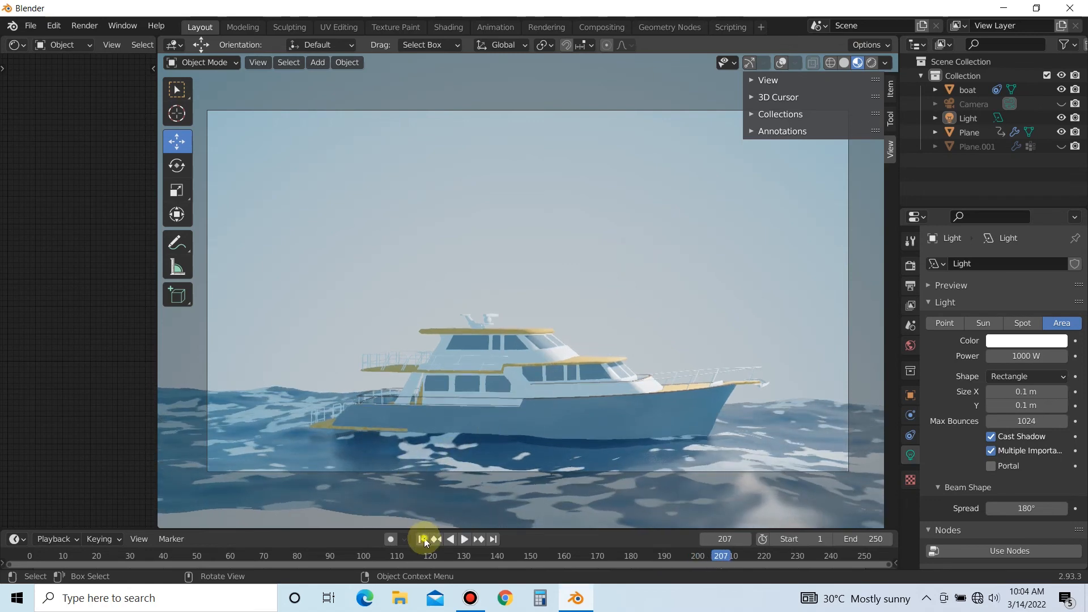
pyautogui.click(421, 540)
pyautogui.press('space')
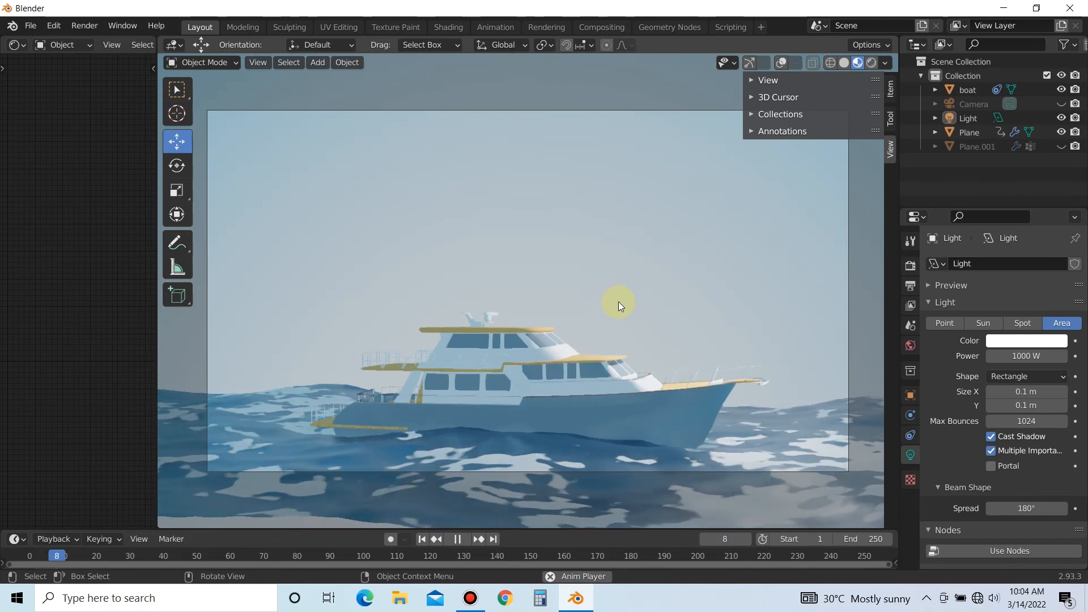
pyautogui.press('space')
# Step: Switch the viewport to Rendered shading and change the scene's render engine to Eevee
pyautogui.click(872, 63)
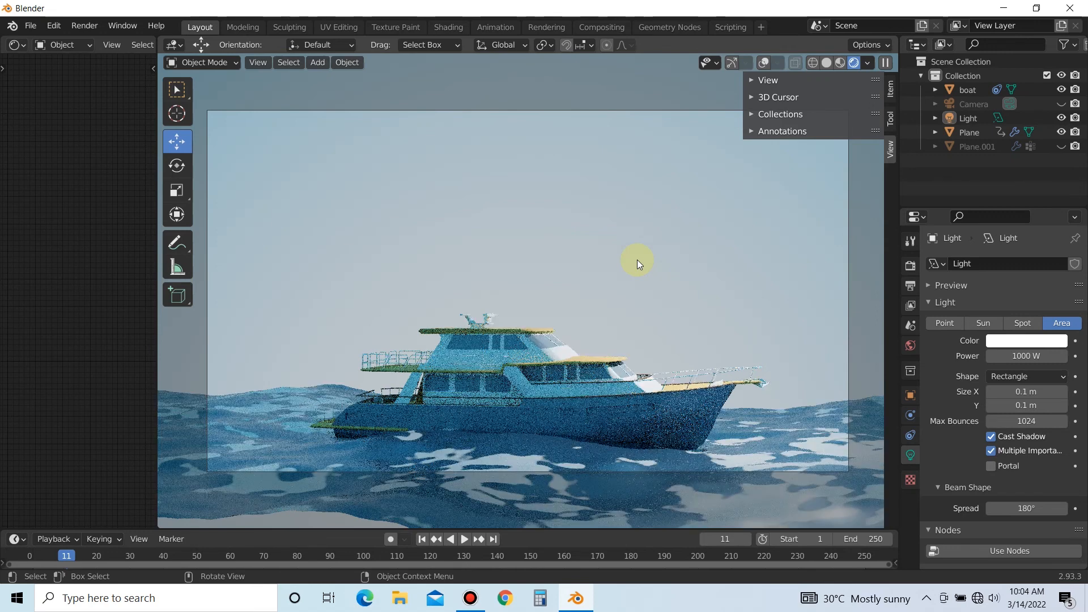
pyautogui.click(910, 286)
pyautogui.click(911, 266)
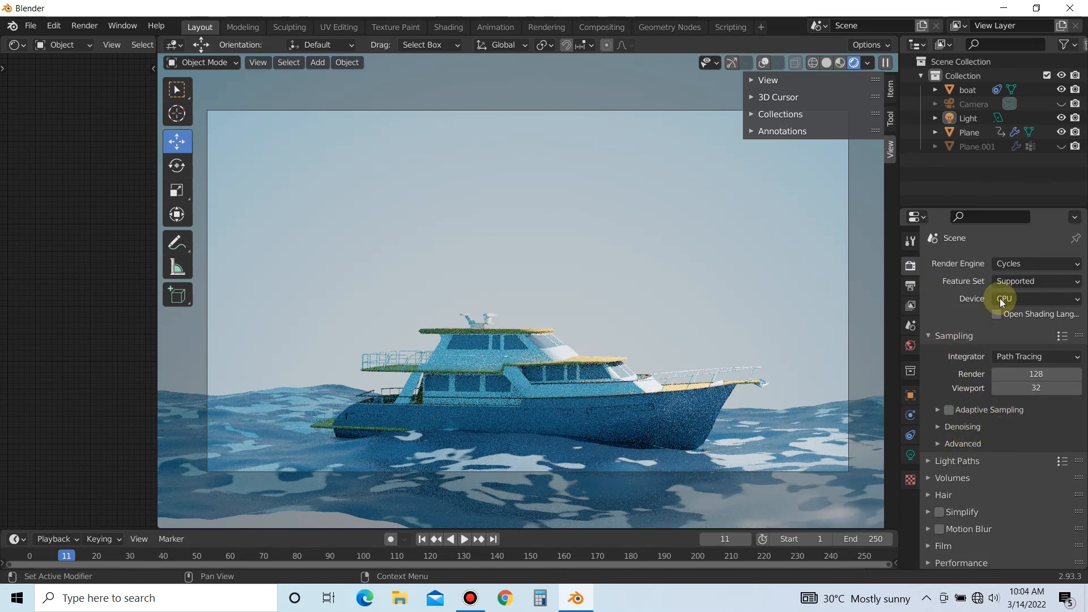
pyautogui.click(1012, 264)
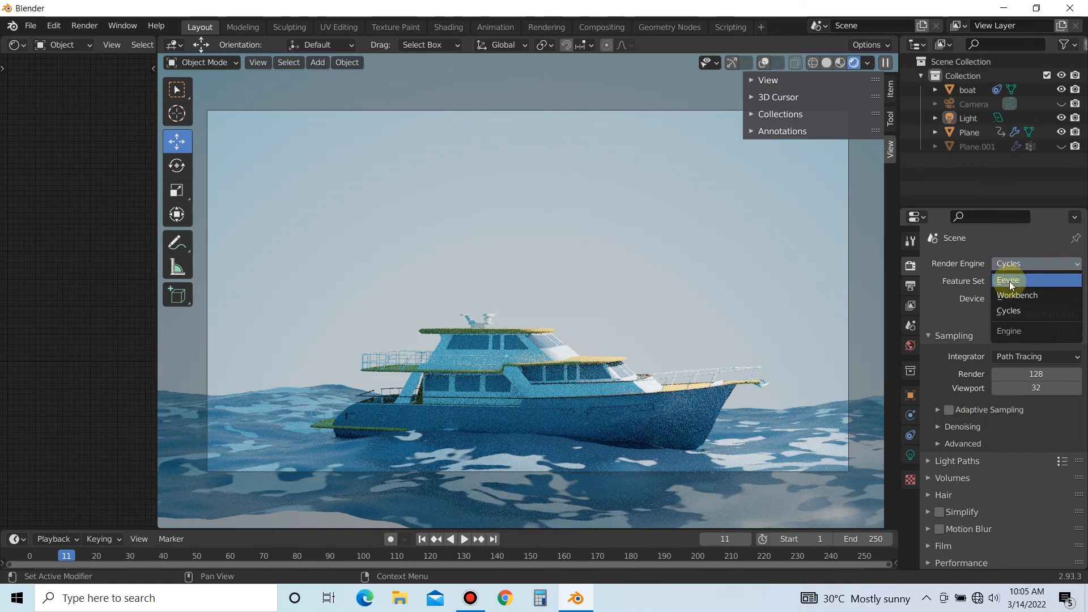
pyautogui.click(1011, 281)
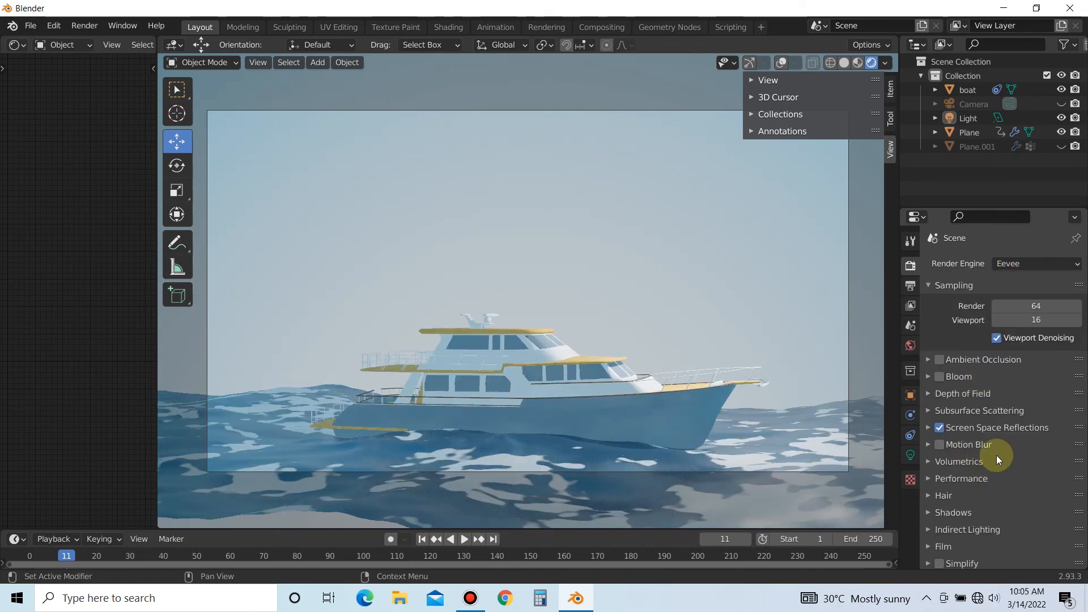
# Step: Set the light threshold in Eevee's shadow settings to 0.1
pyautogui.click(945, 511)
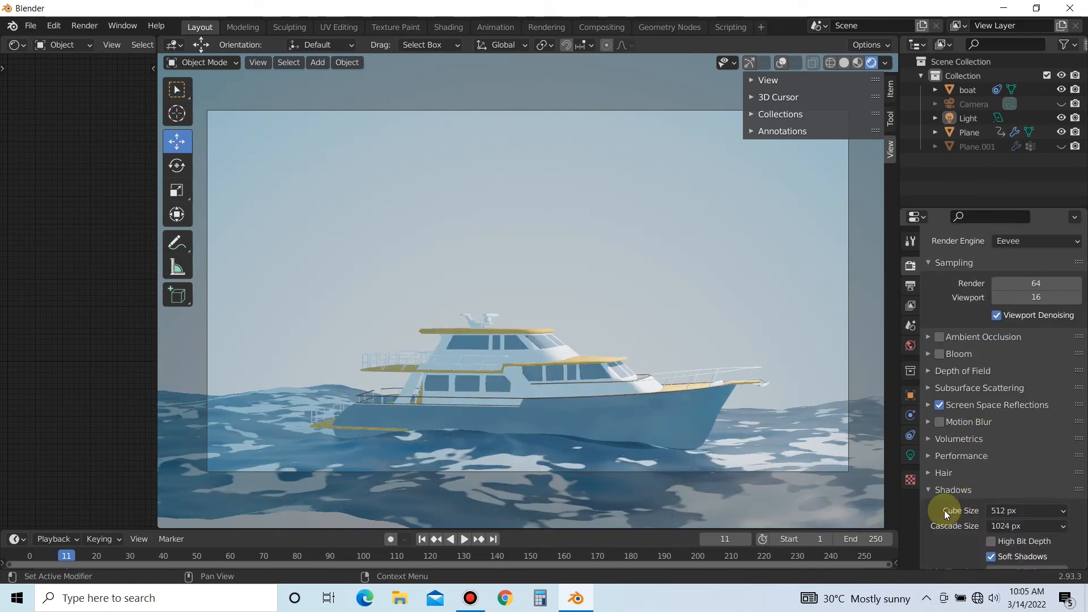
pyautogui.scroll(-3, 1020, 526)
pyautogui.click(1032, 527)
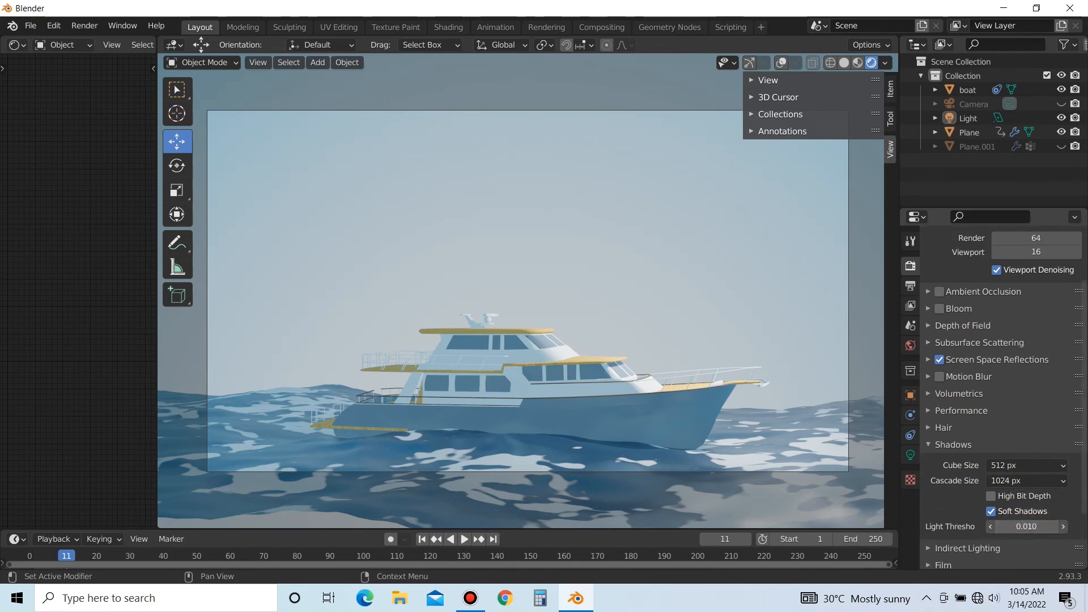
pyautogui.write('0.1')
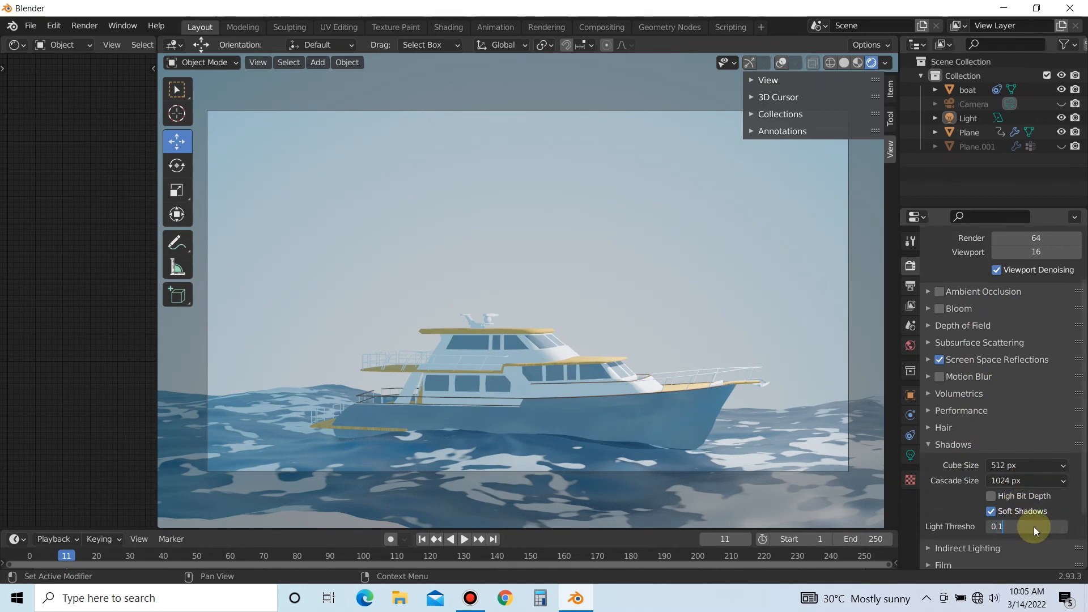
pyautogui.press('Return')
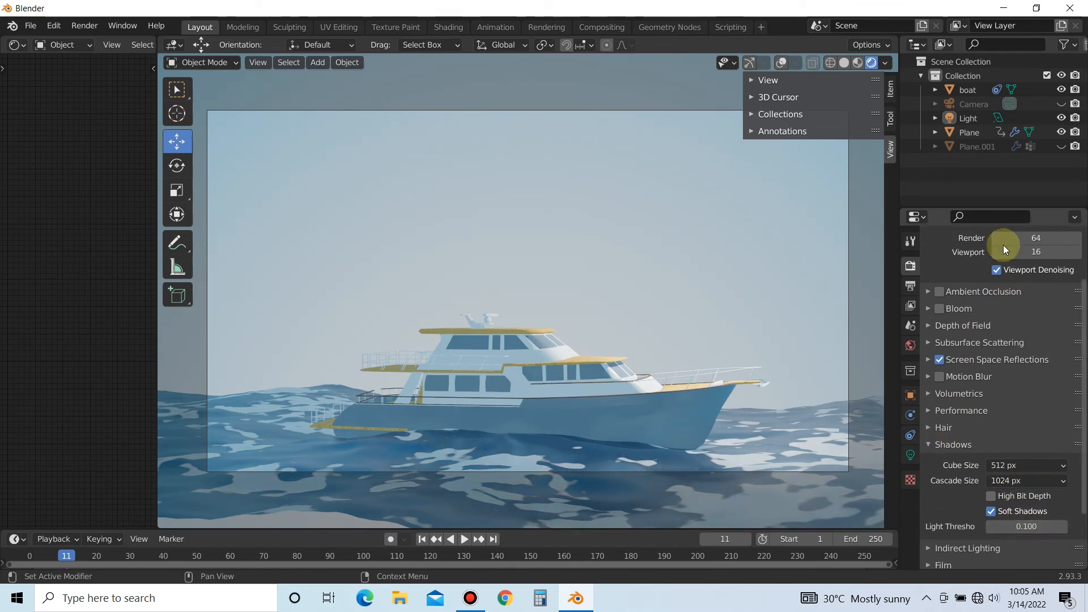
# Step: Check the scene's output dimensions and set the render engine back to Cycles
pyautogui.click(911, 287)
pyautogui.click(910, 266)
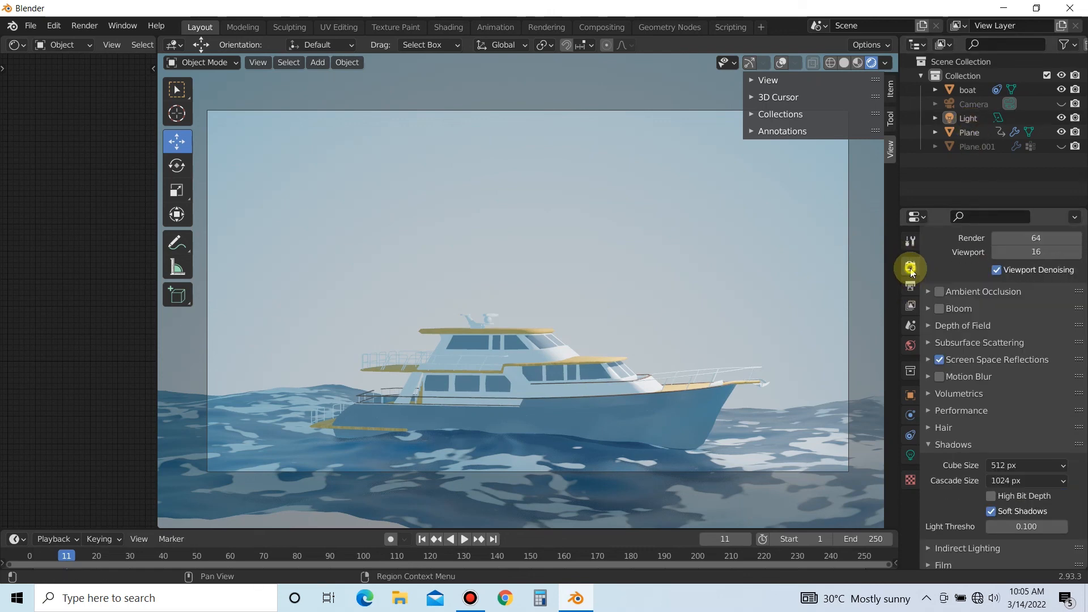
pyautogui.click(908, 287)
pyautogui.scroll(5, 1027, 312)
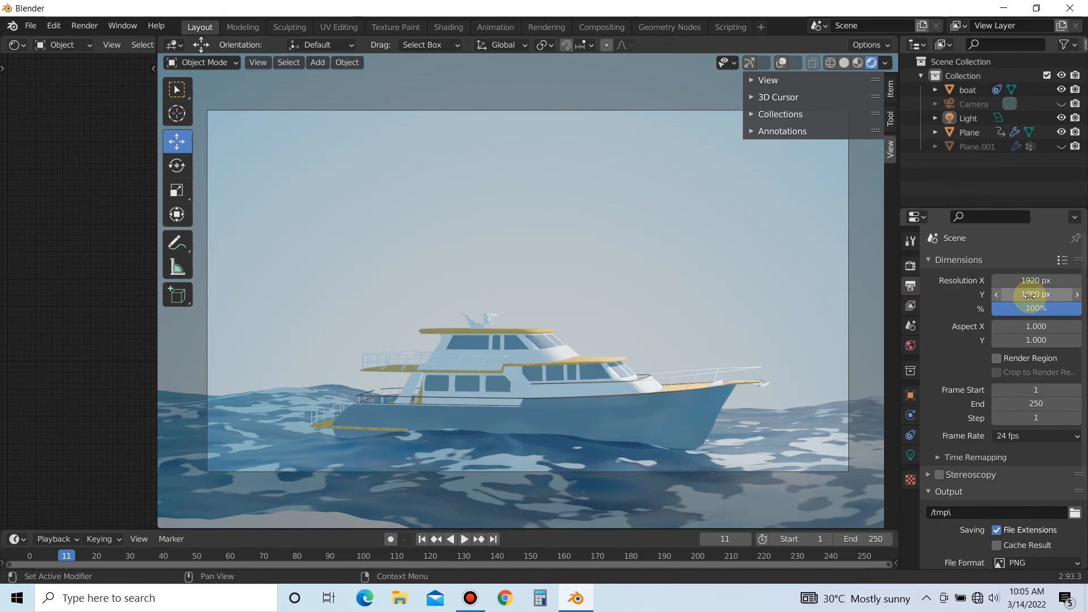
pyautogui.click(911, 266)
pyautogui.click(1033, 260)
pyautogui.click(1015, 313)
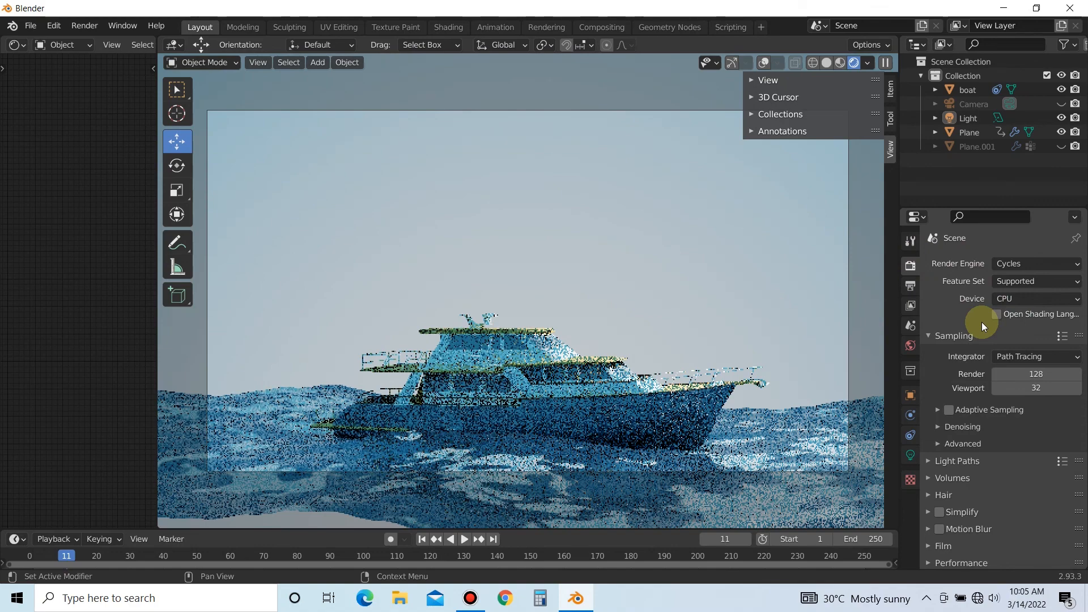
pyautogui.scroll(2, 563, 377)
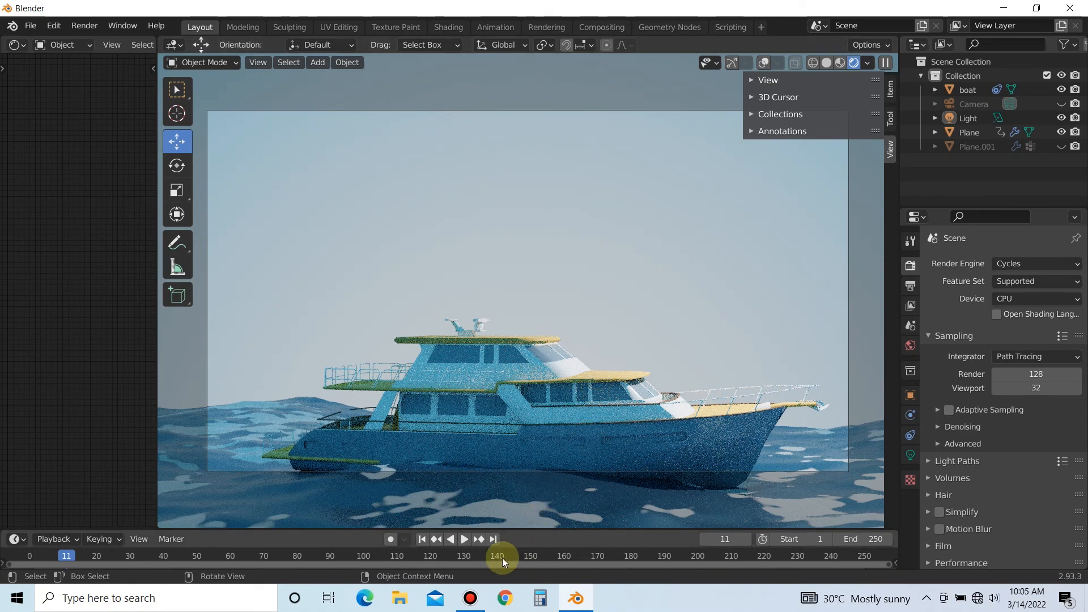
pyautogui.click(470, 601)
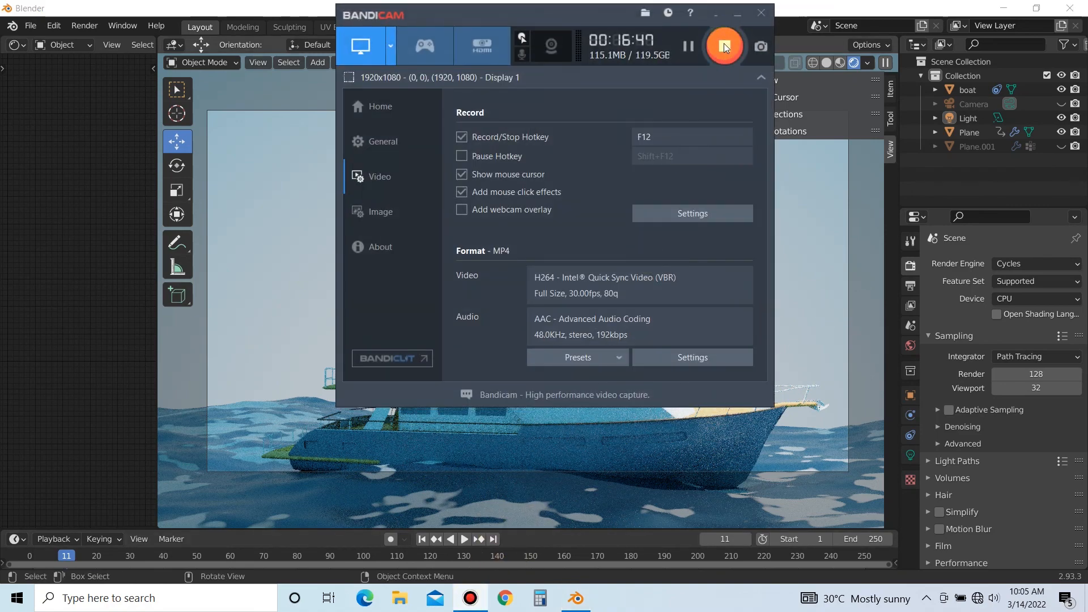